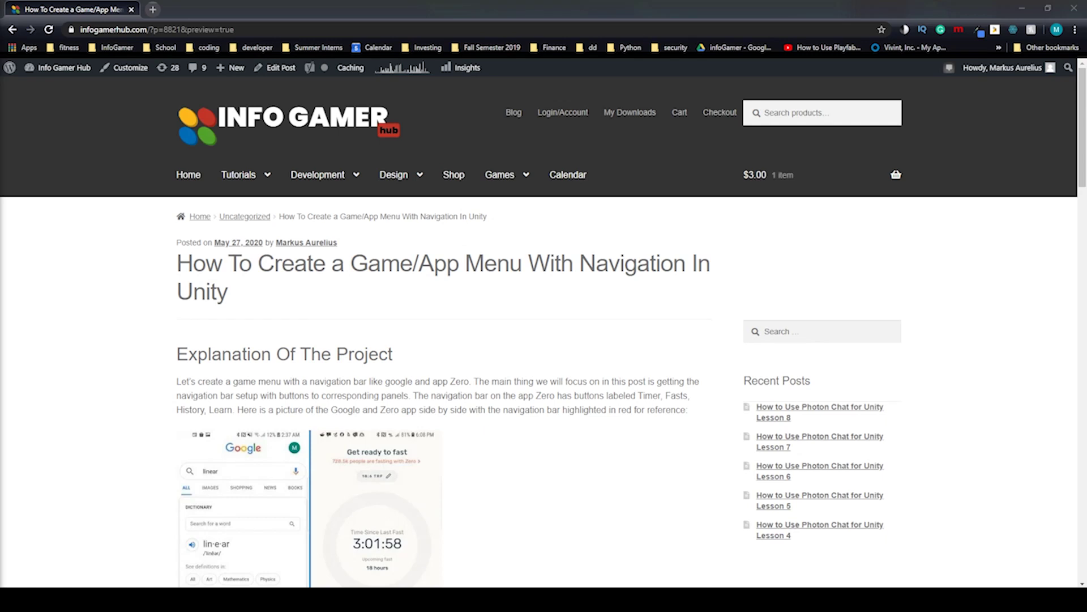
Read through the lesson post's project explanation, goals and the SetActive code example for the navigation menu.
scroll(810, 477, down, 2)
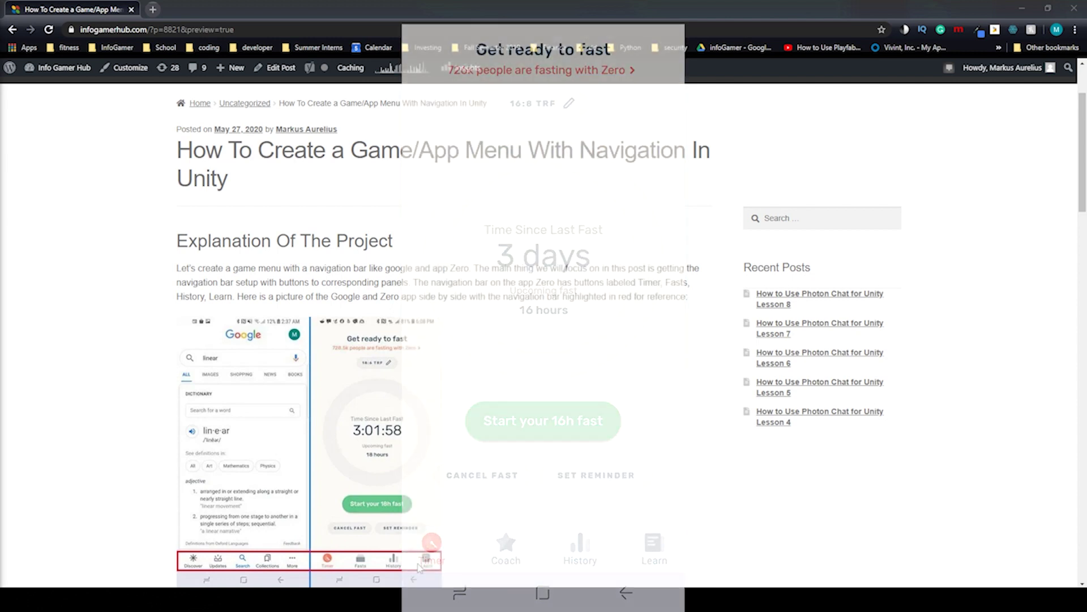
scroll(558, 499, down, 2)
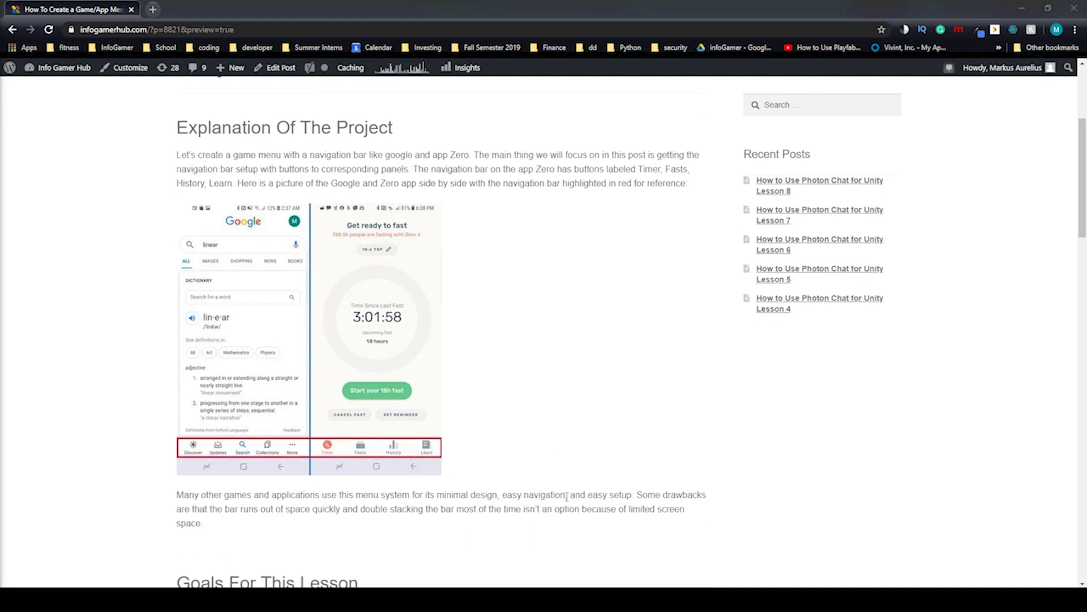
scroll(566, 496, down, 12)
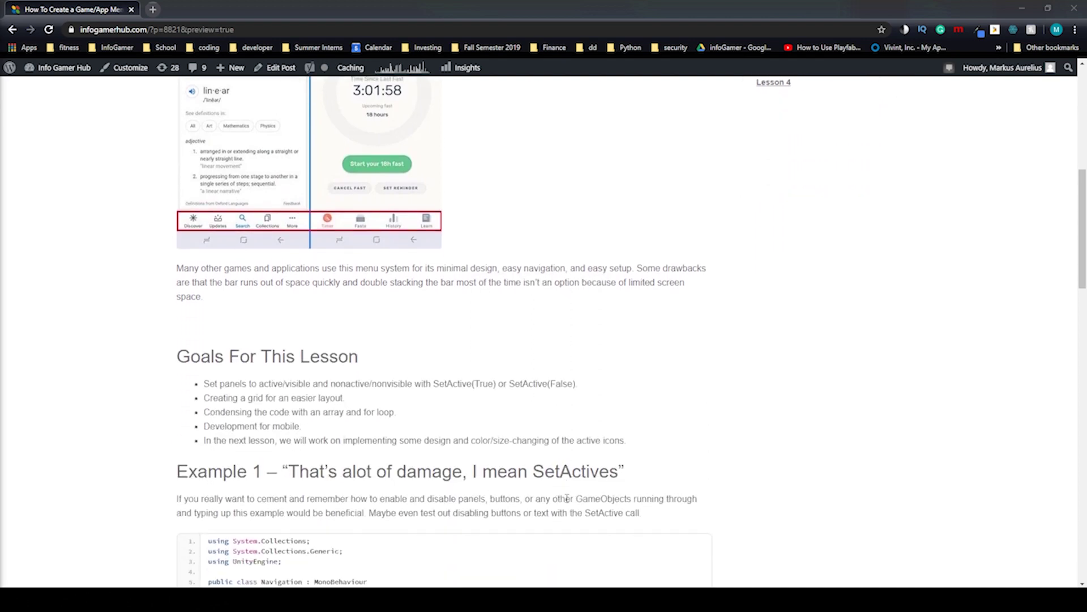
scroll(565, 518, down, 6)
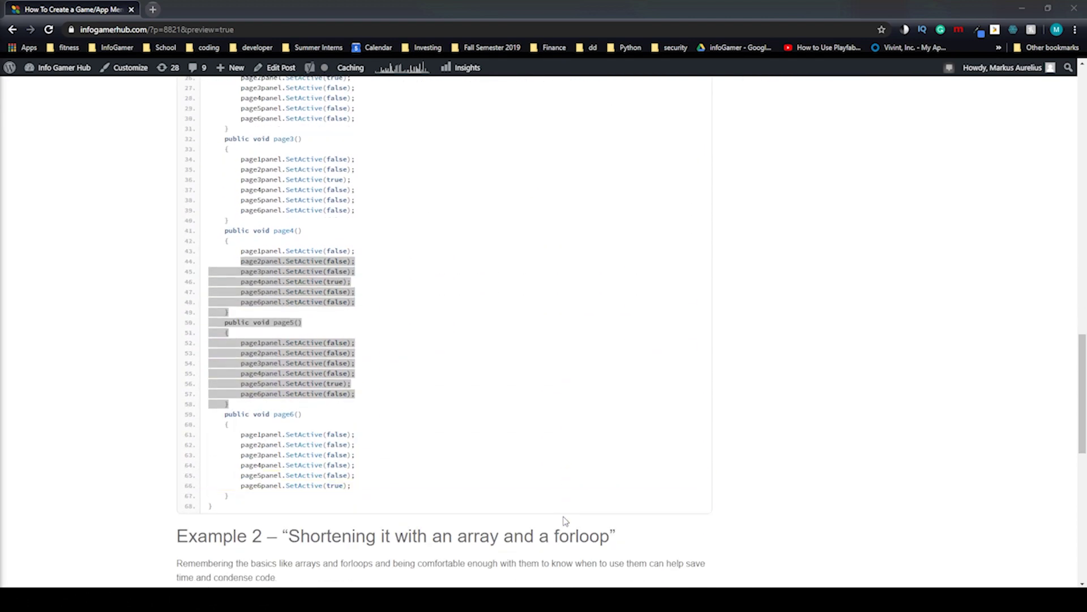
scroll(559, 528, up, 9)
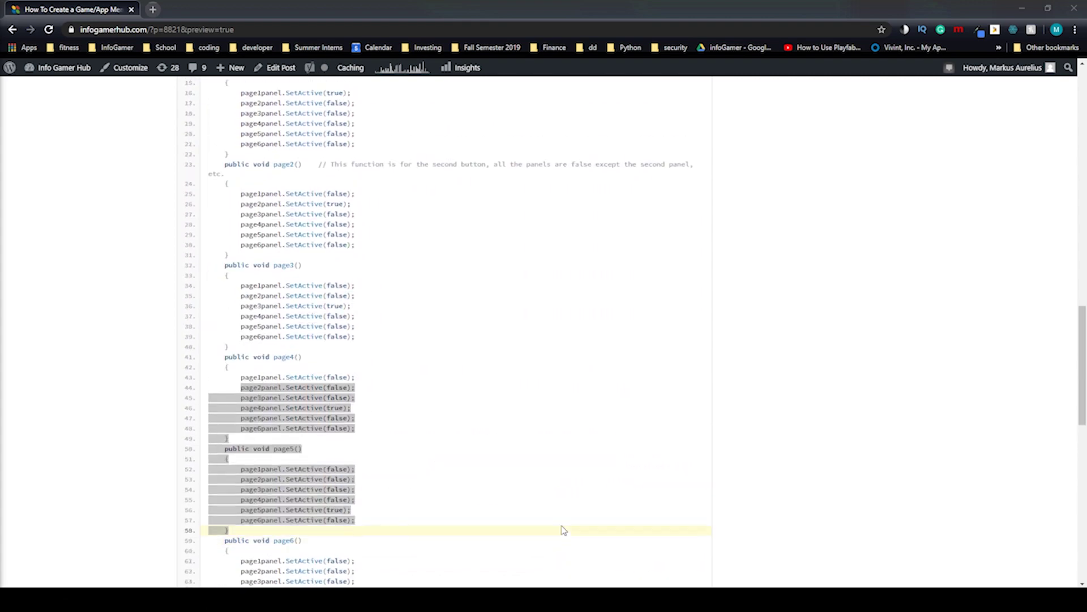
scroll(584, 557, up, 8)
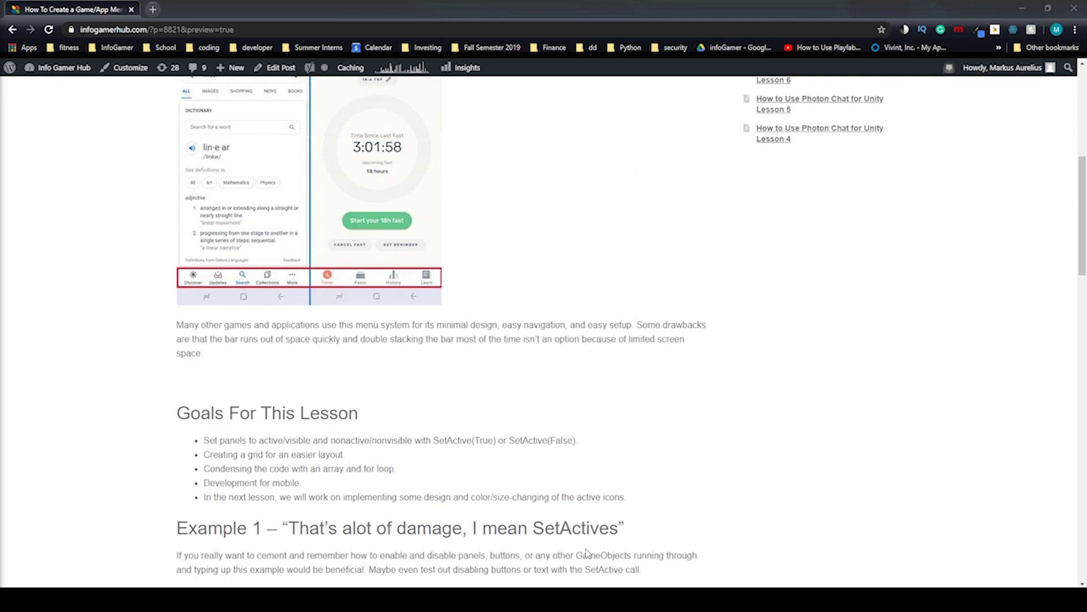
scroll(593, 555, up, 2)
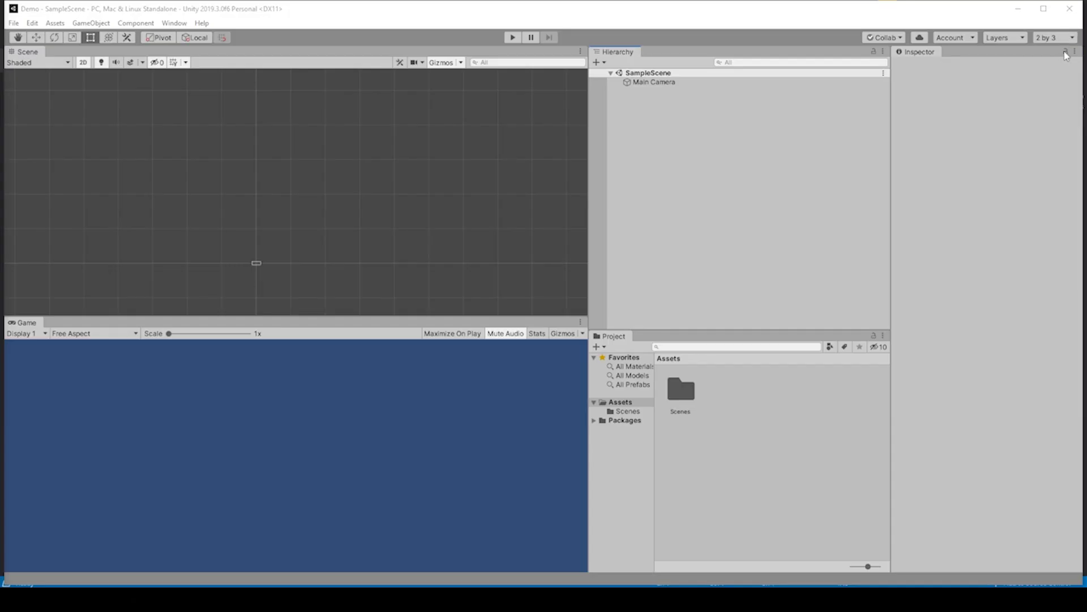
click(1072, 37)
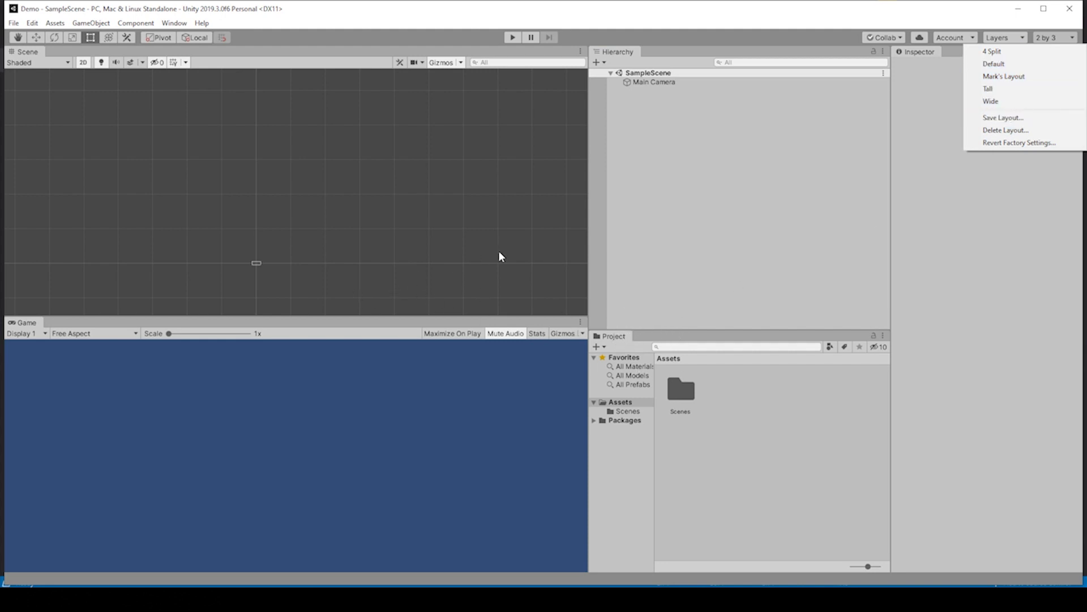
click(663, 143)
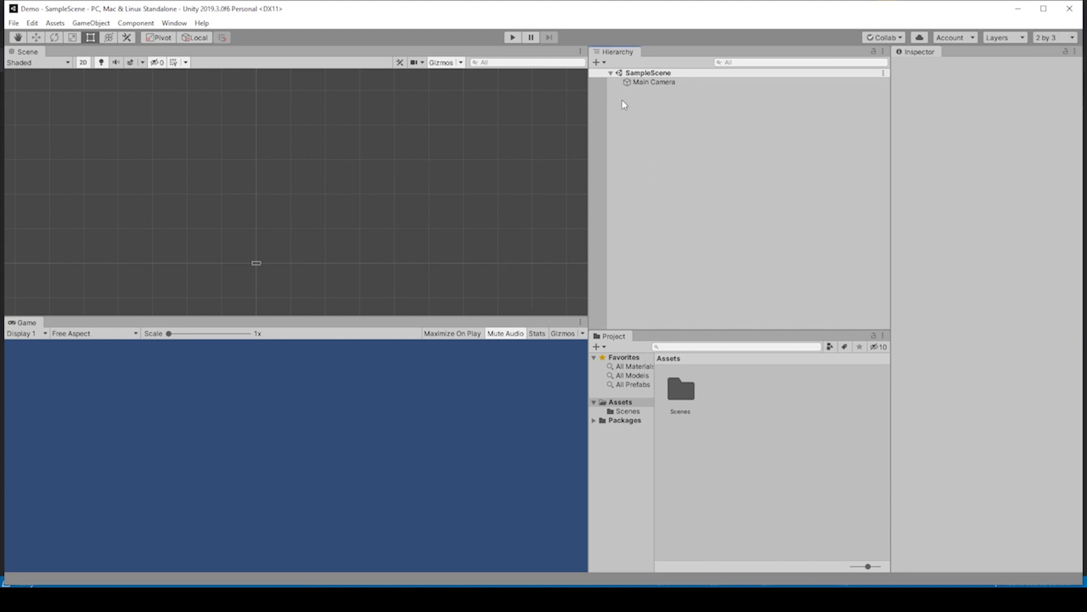
Add a UI Panel to the scene and set the Game view's aspect ratio to 9:16.
right_click(651, 119)
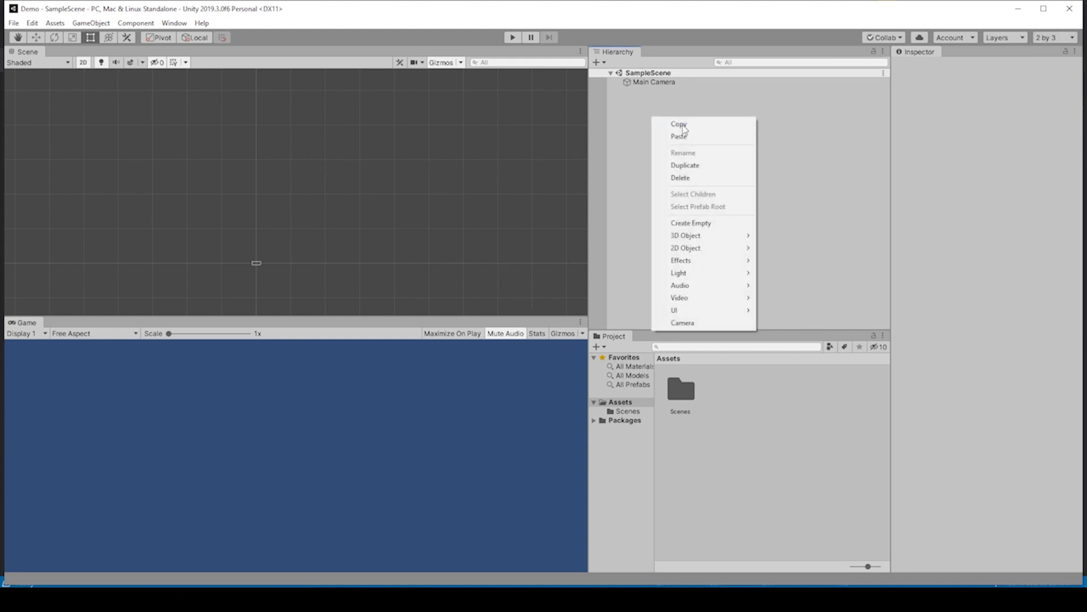
mouse_move(711, 310)
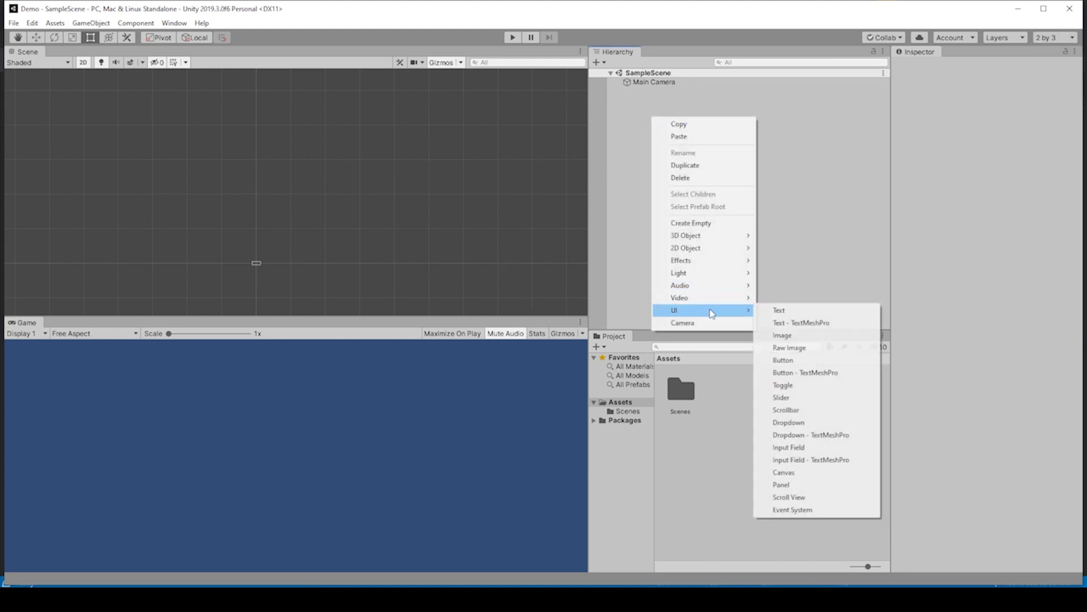
click(810, 484)
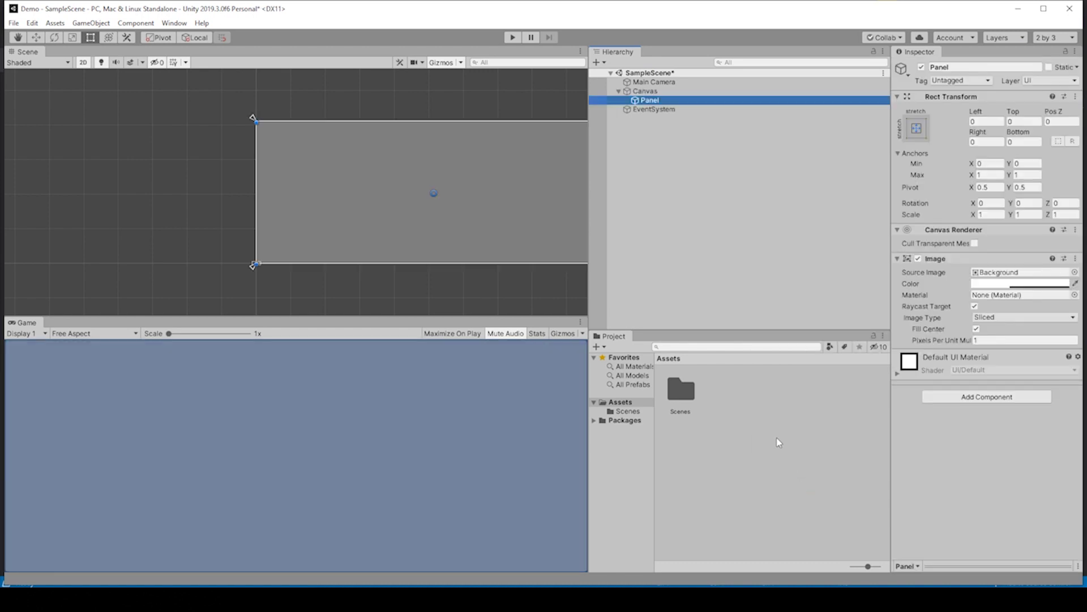
click(121, 334)
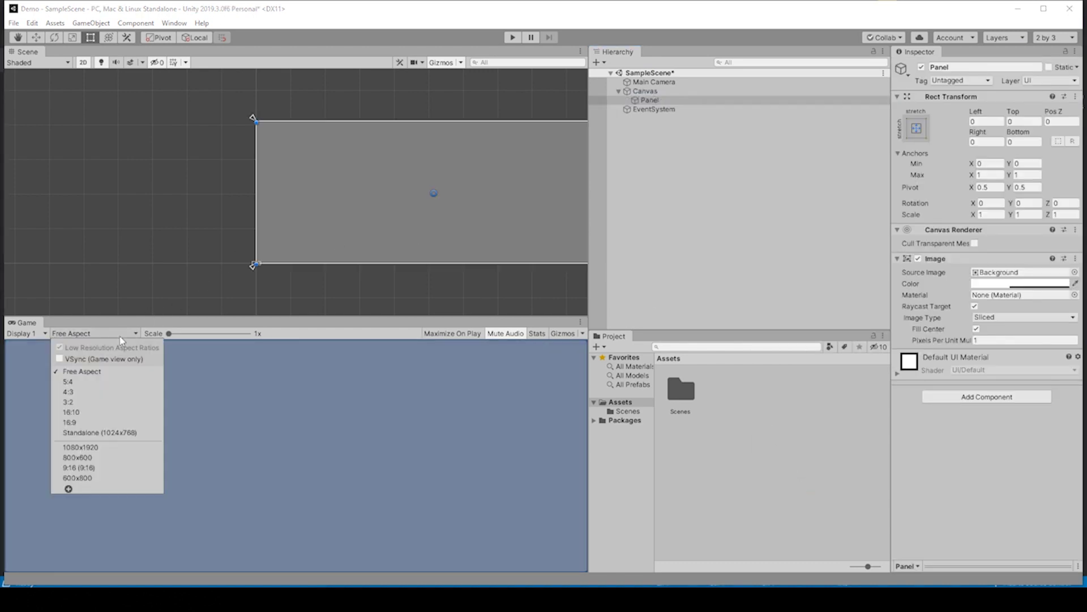
click(114, 468)
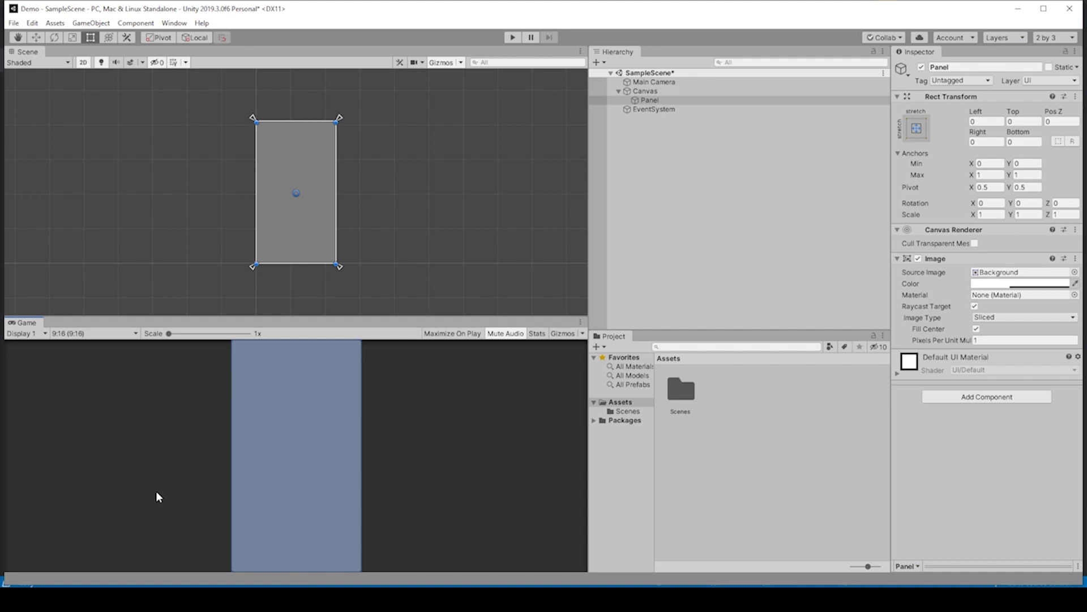
Set the Canvas's UI Scale Mode to Scale With Screen Size and its Match value to 1, fully towards Height.
click(645, 91)
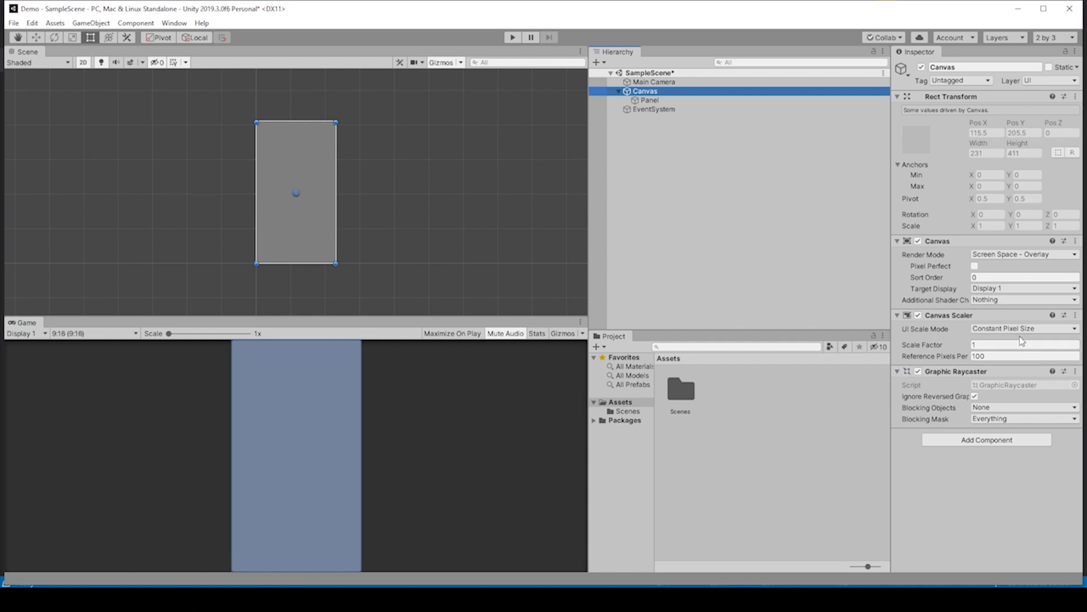
click(1014, 329)
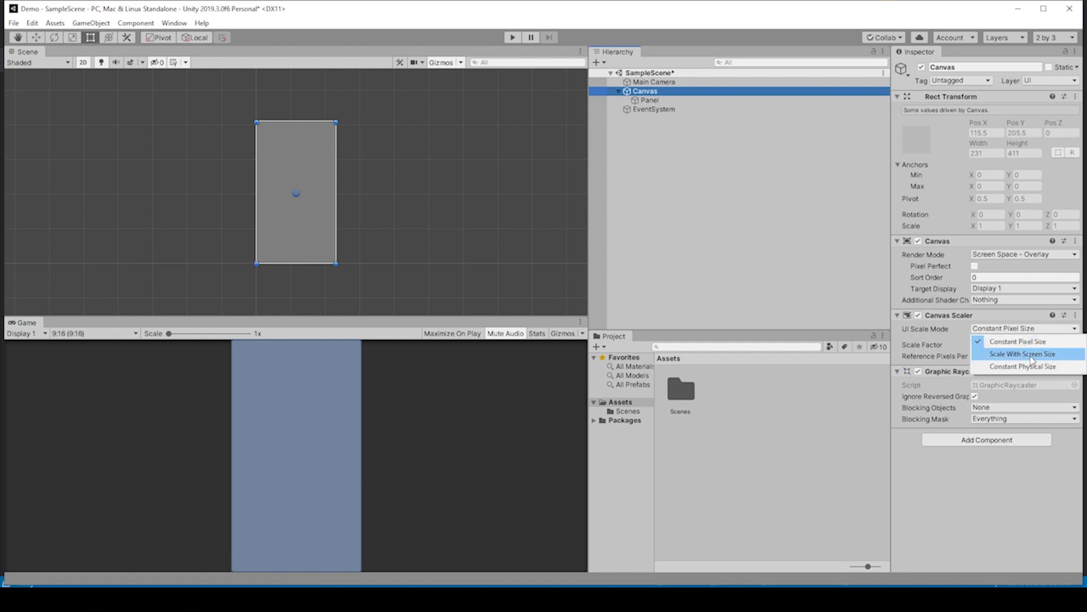
click(1031, 356)
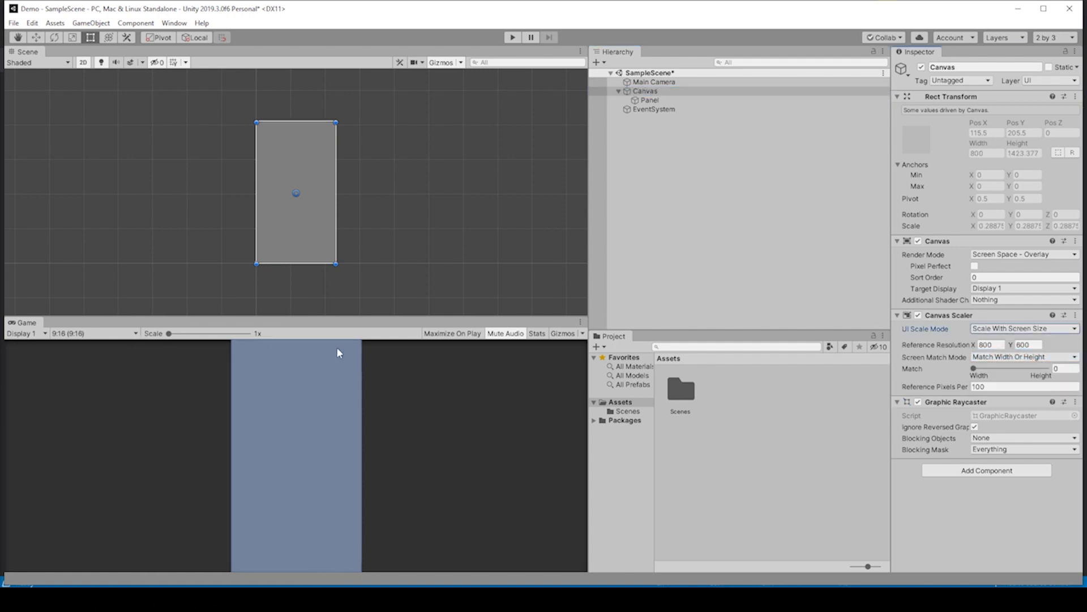
drag(973, 368, 1046, 368)
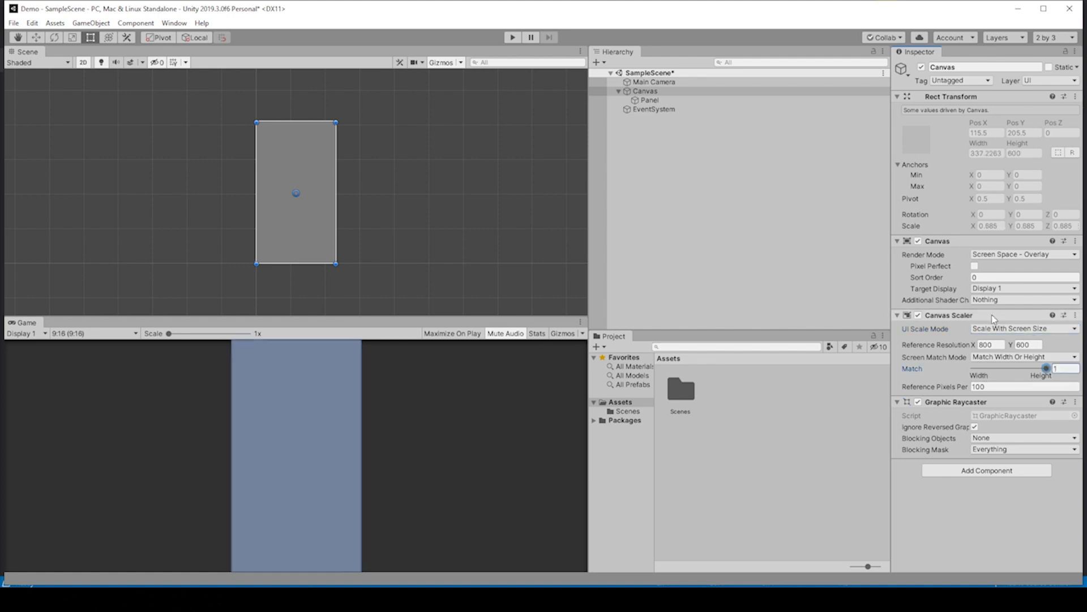
click(1046, 368)
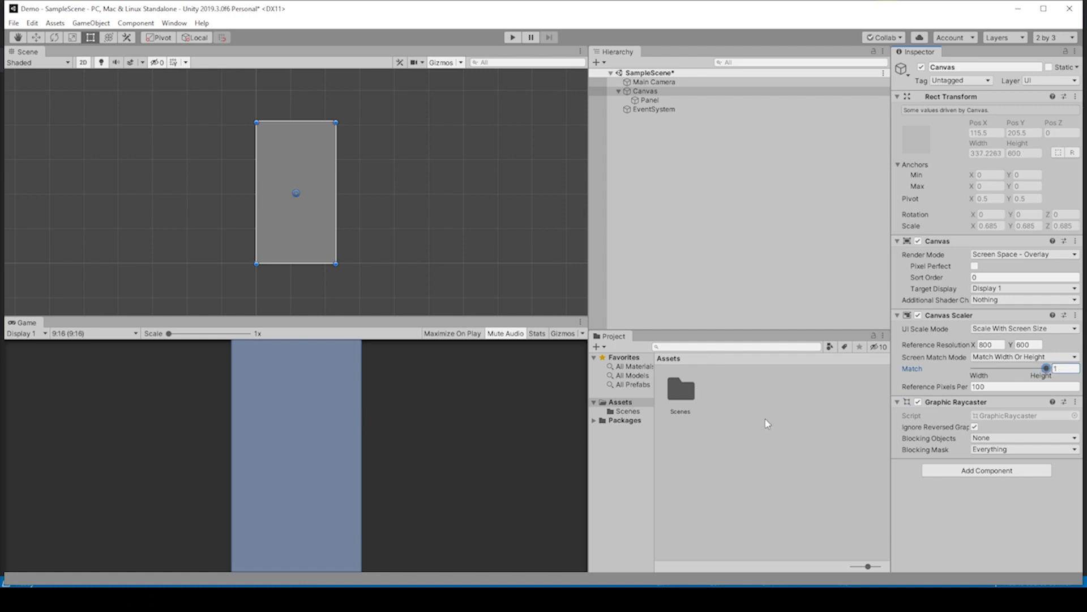
Duplicate the Panel inside the Canvas and rename the copy NavigationBar.
click(649, 100)
click(649, 100)
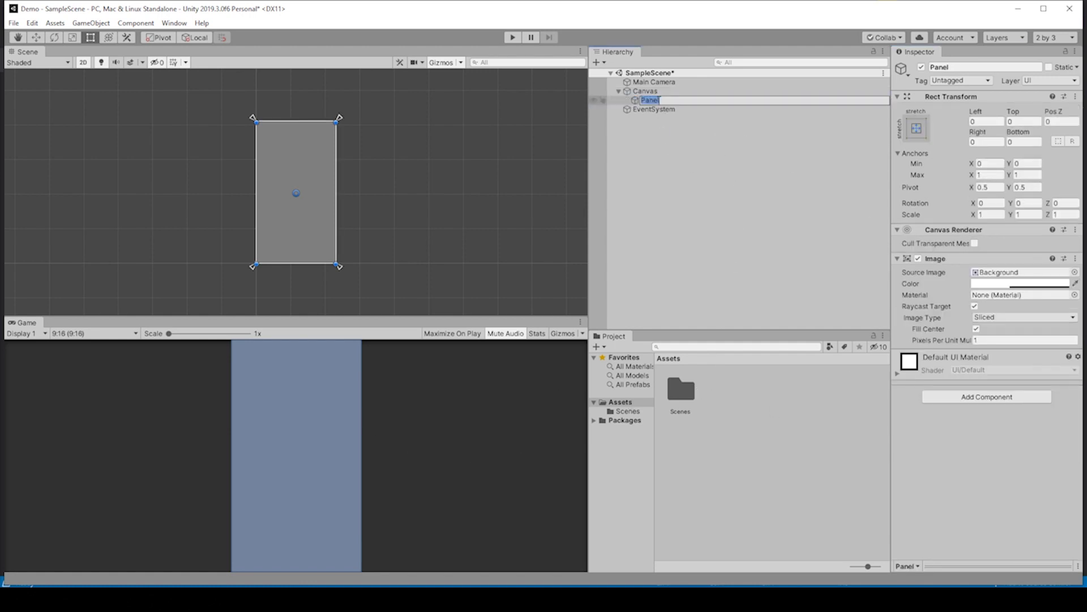
key(ctrl+d)
click(655, 110)
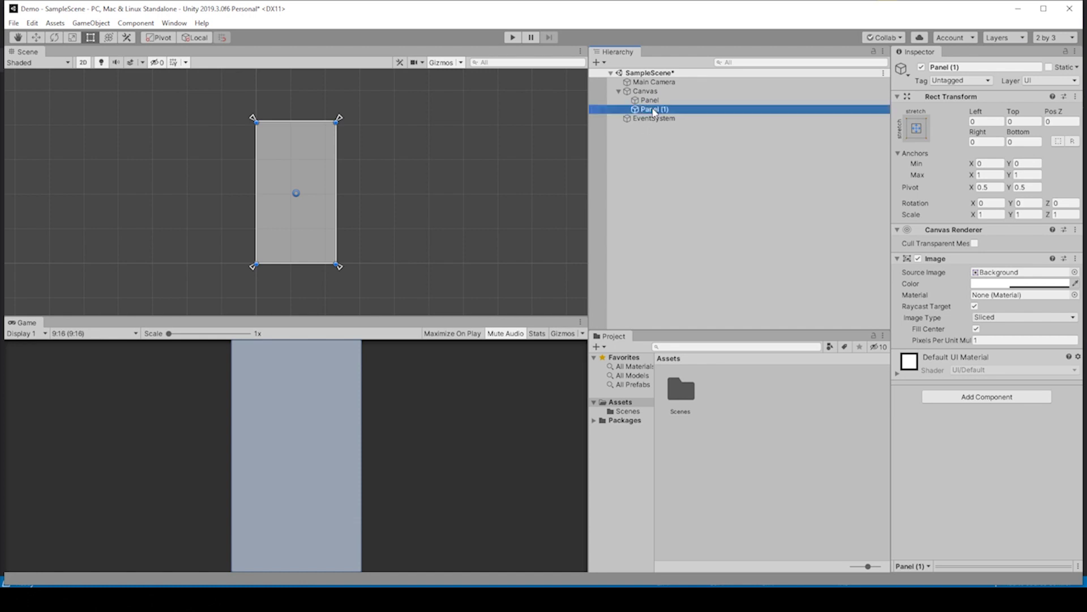
right_click(654, 111)
click(694, 146)
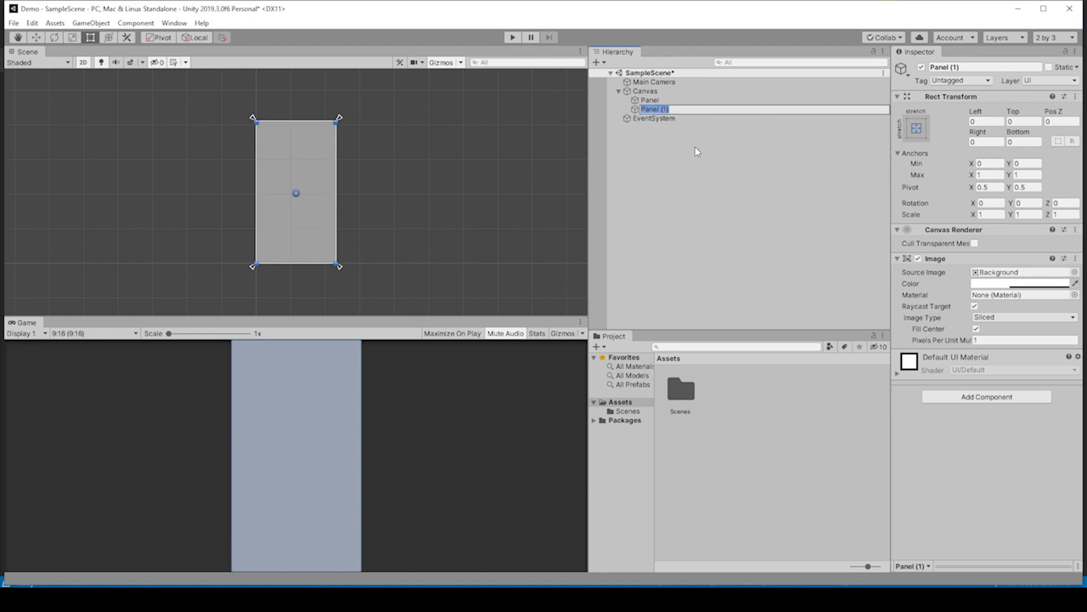
text(NavigationBar)
key(Return)
Shrink the NavigationBar to a strip about 70 units tall along the canvas's bottom edge and anchor it bottom center.
click(256, 122)
drag(255, 122, 256, 247)
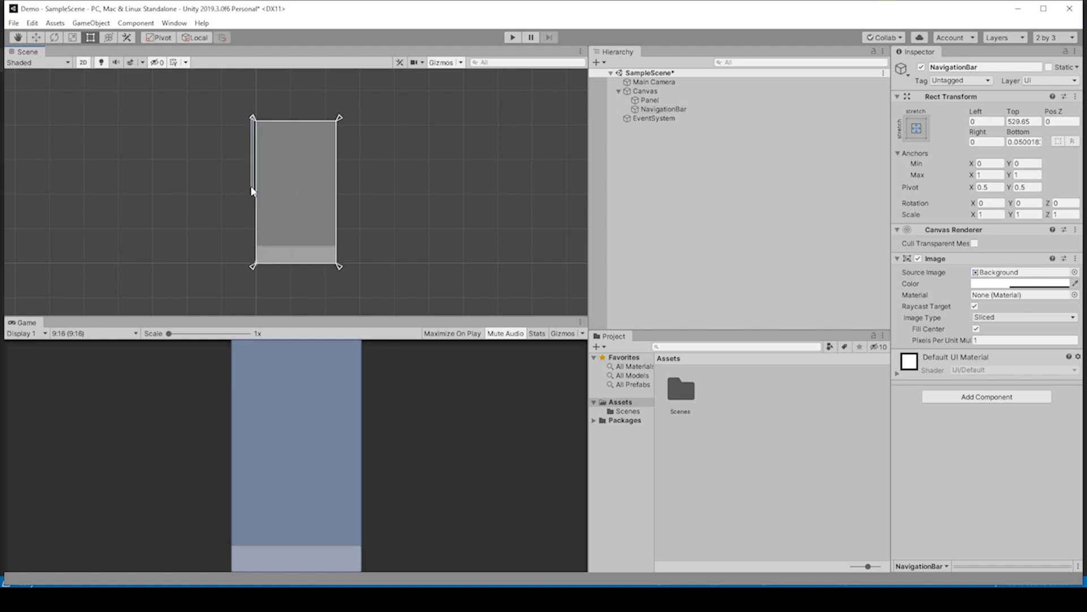
click(262, 202)
click(275, 255)
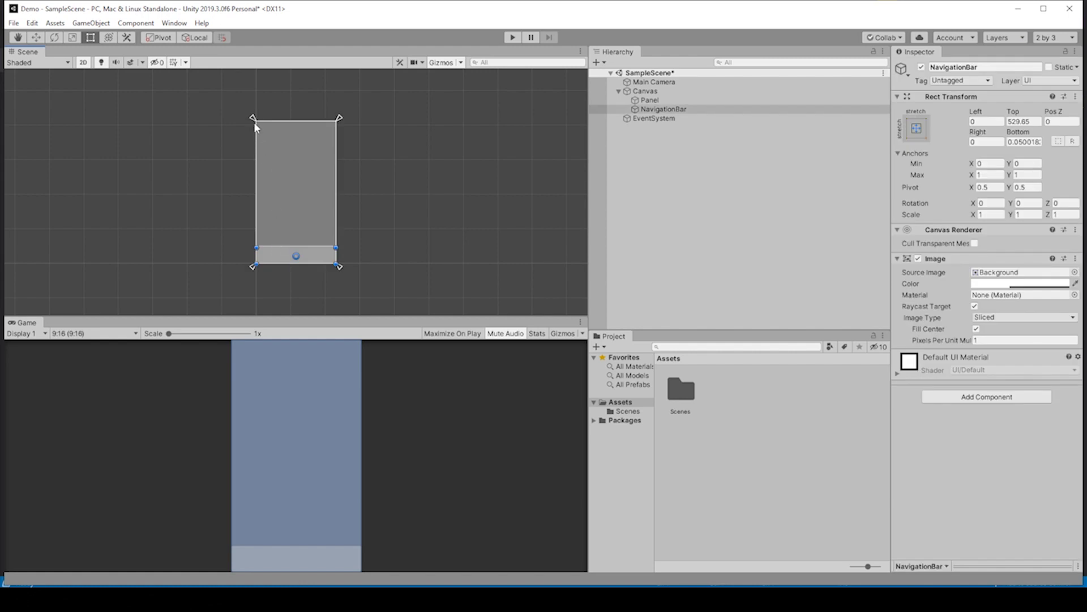
click(915, 129)
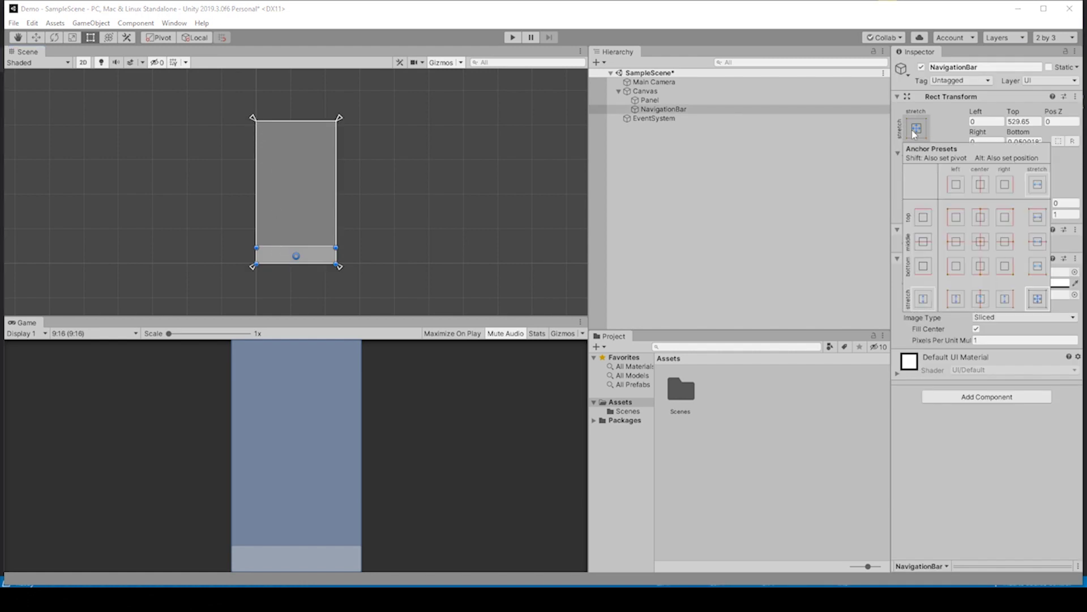
click(979, 266)
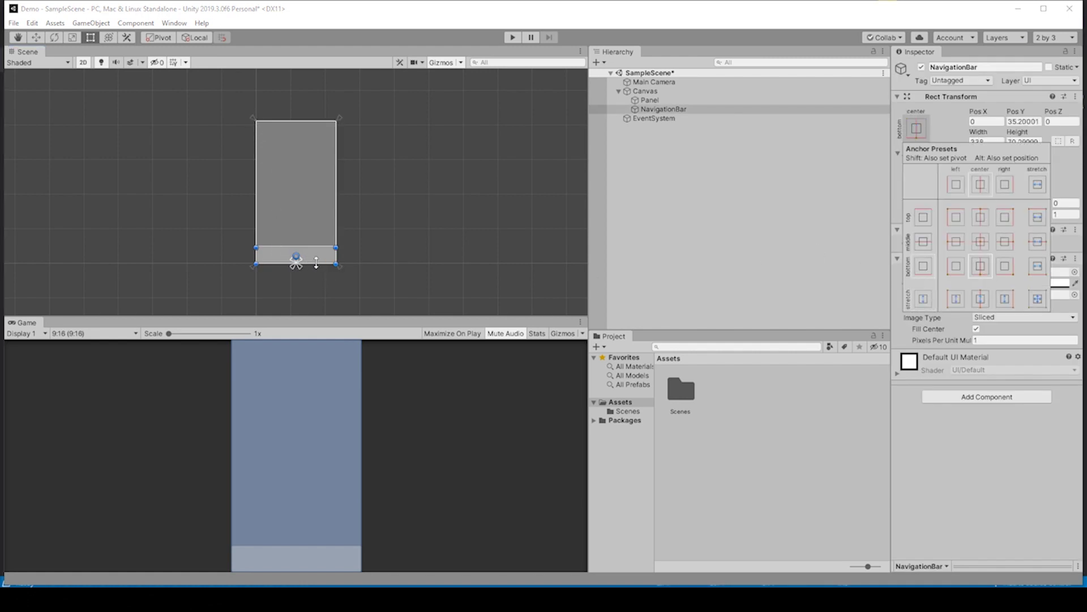
Add a Grid Layout Group component to the NavigationBar.
click(776, 110)
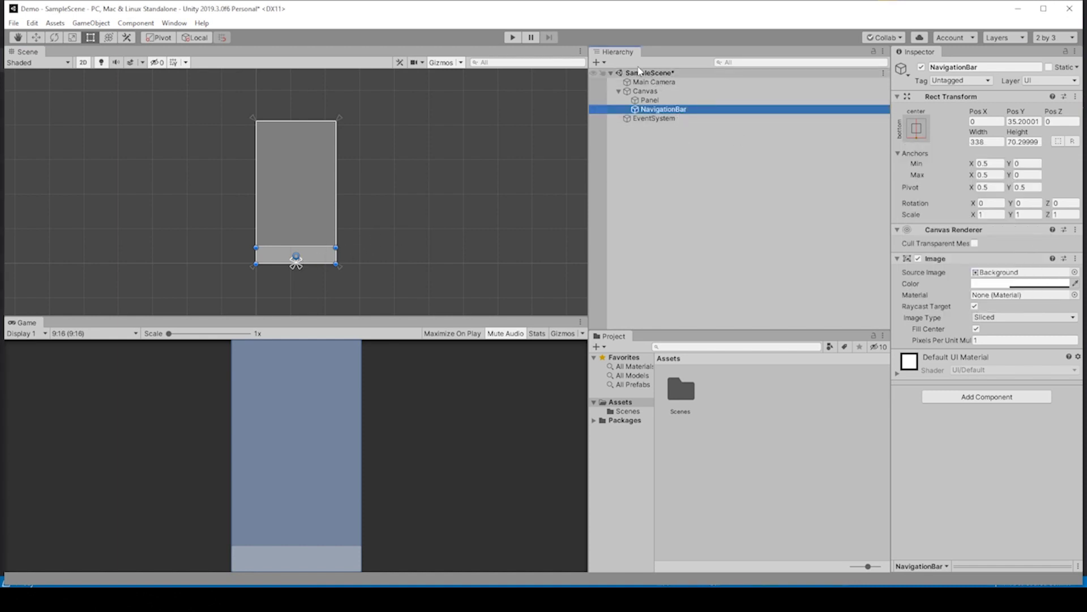
key(F2)
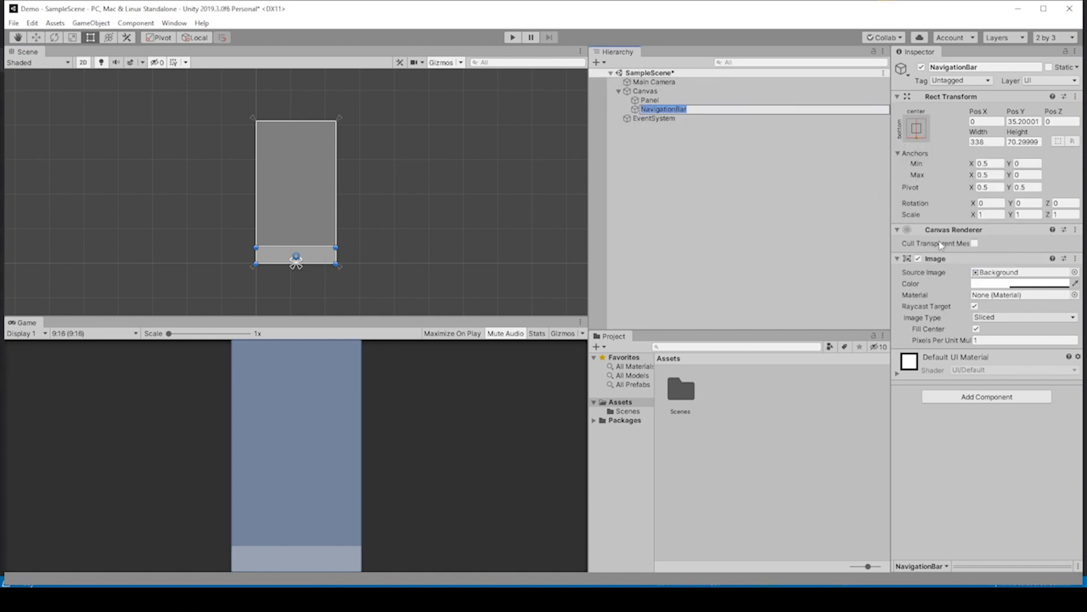
click(977, 398)
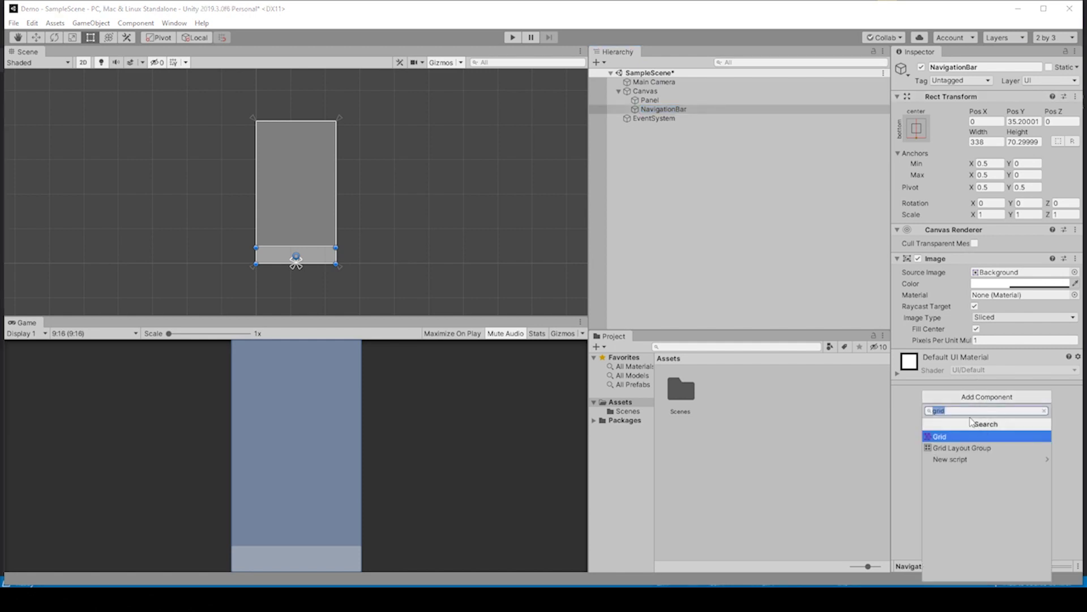
text(gr)
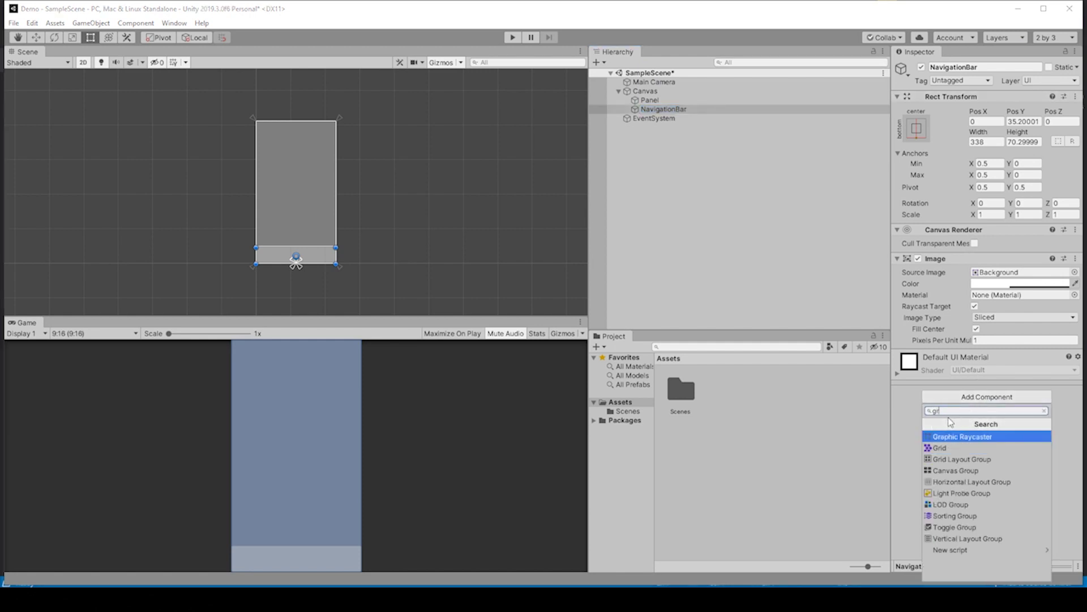
click(977, 459)
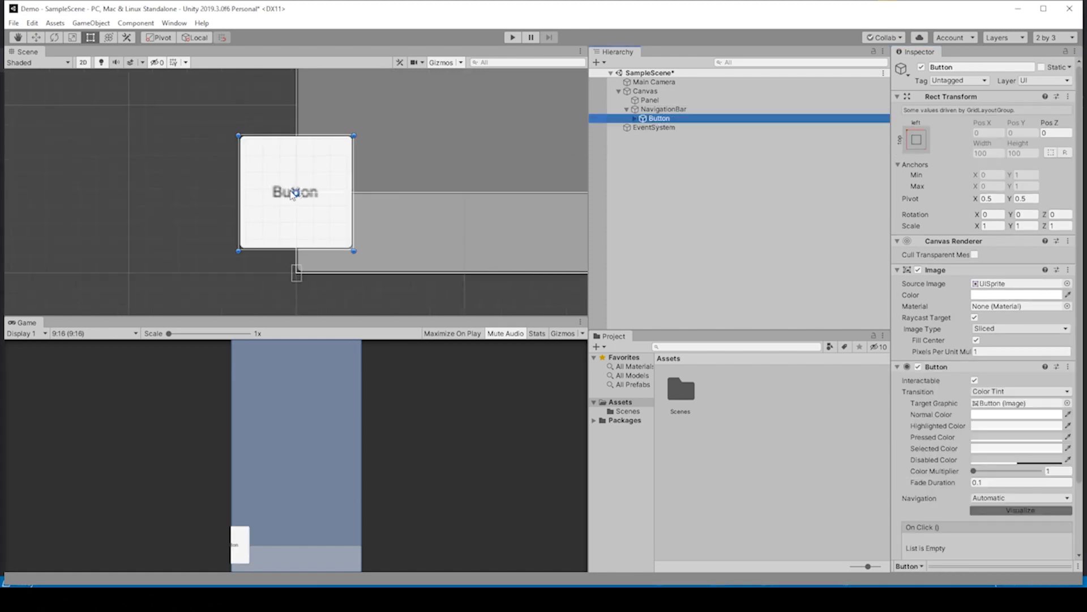
Move the Button's pivot to its upper-left corner so it fits the NavigationBar's corner, and duplicate the Button five times.
mouse_move(294, 194)
mouse_down()
mouse_move(279, 181)
mouse_move(296, 193)
mouse_up()
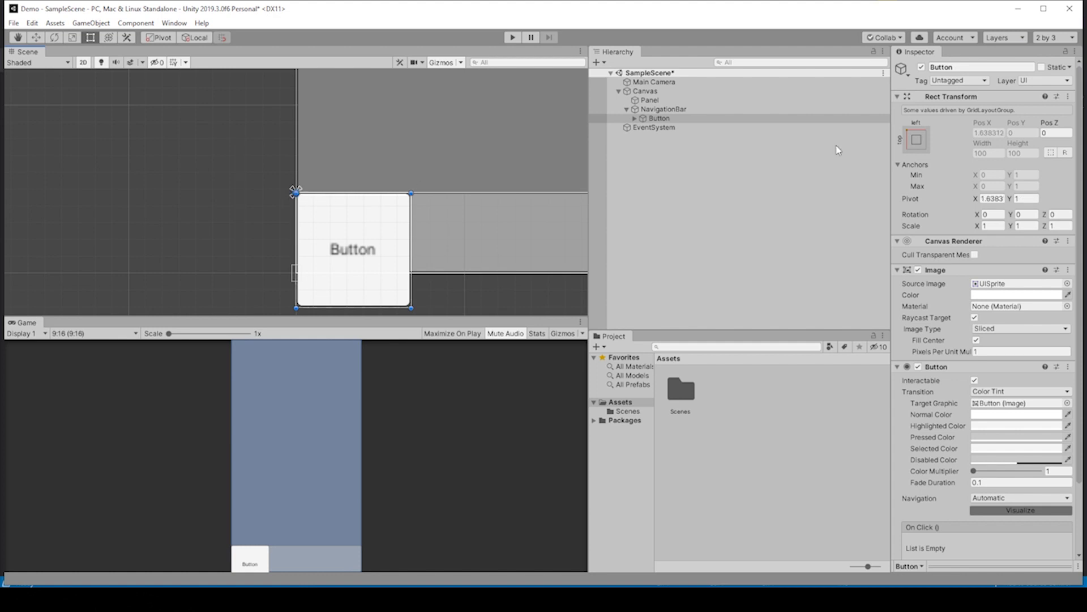
click(666, 120)
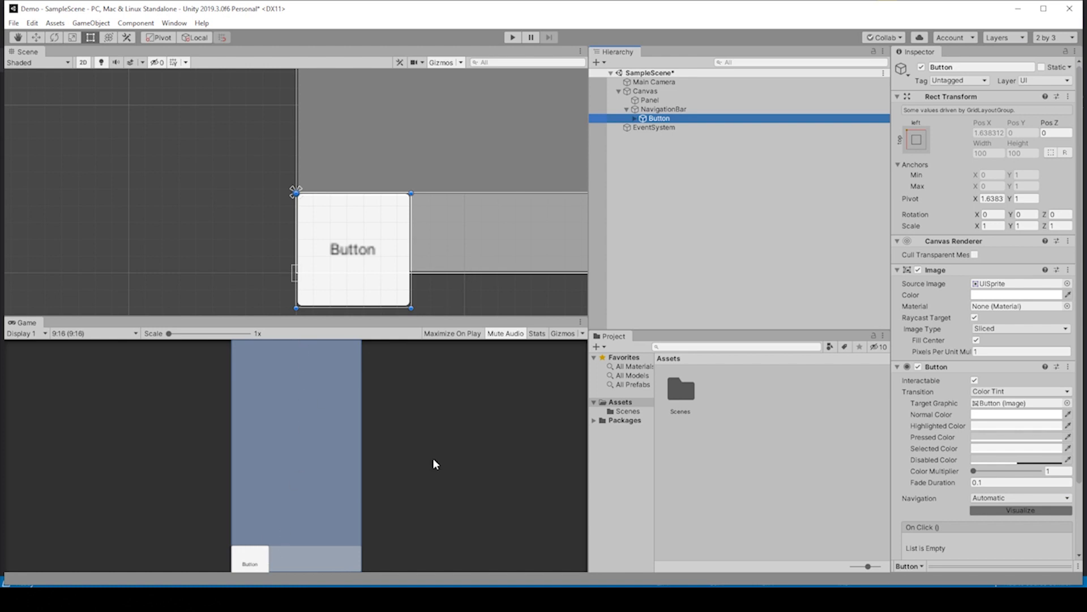
key(F2)
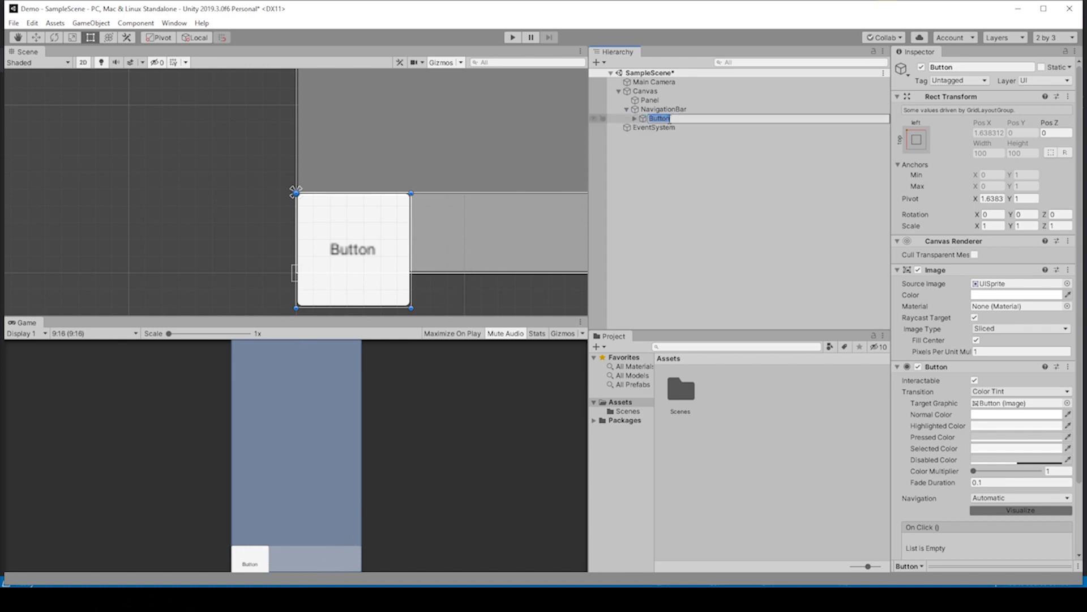
key(ctrl+d)
key(ctrl+d)
key(ctrl+d)
key(ctrl+d)
key(ctrl+d)
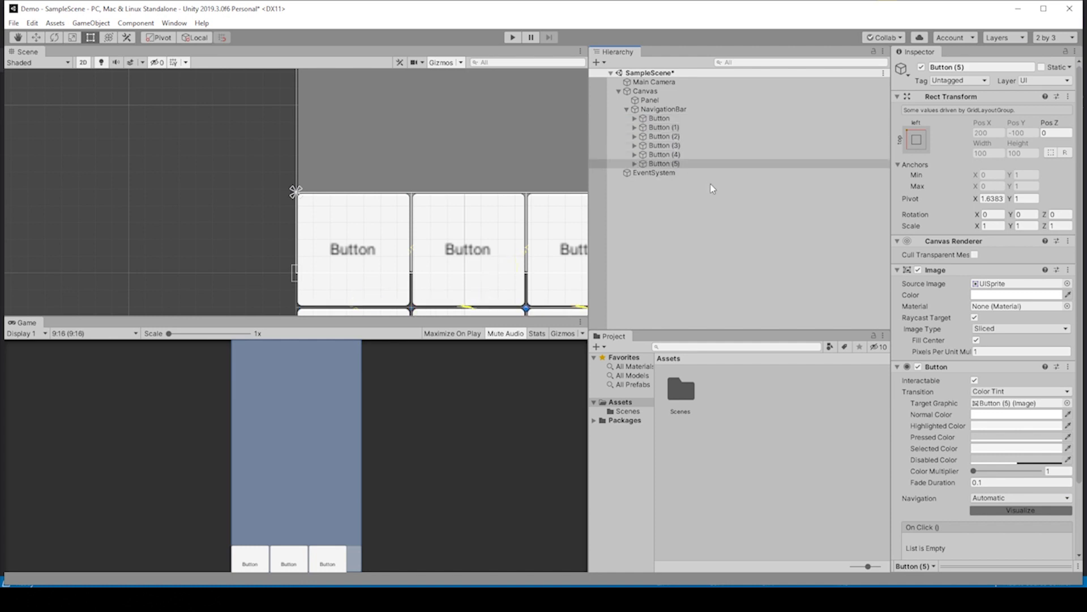
Try out horizontal and vertical cell spacing in the NavigationBar's Grid Layout Group, and return both to 0.
scroll(202, 245, down, 5)
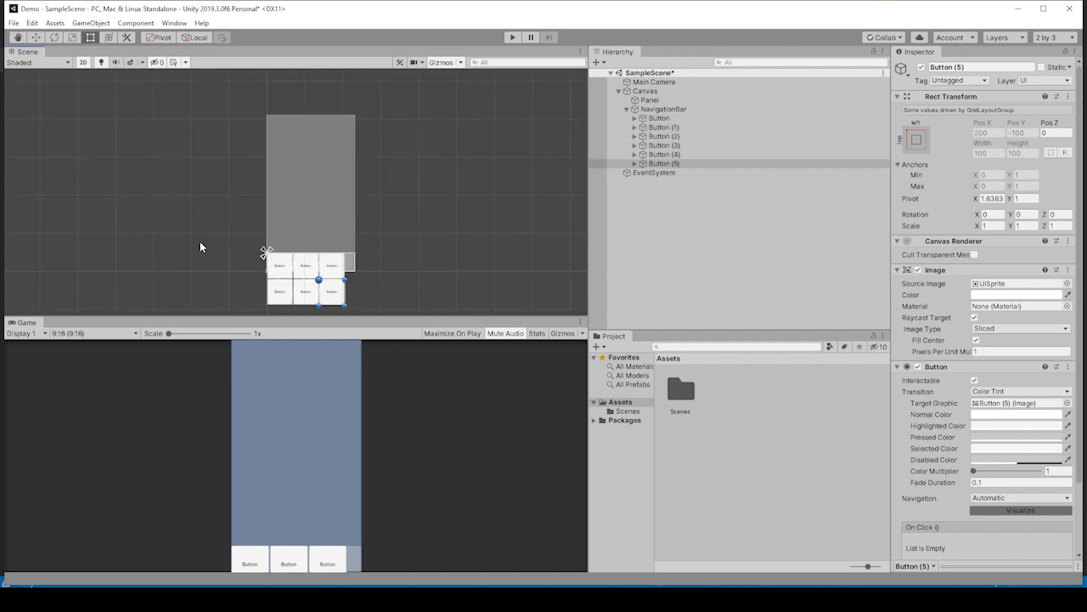
click(660, 109)
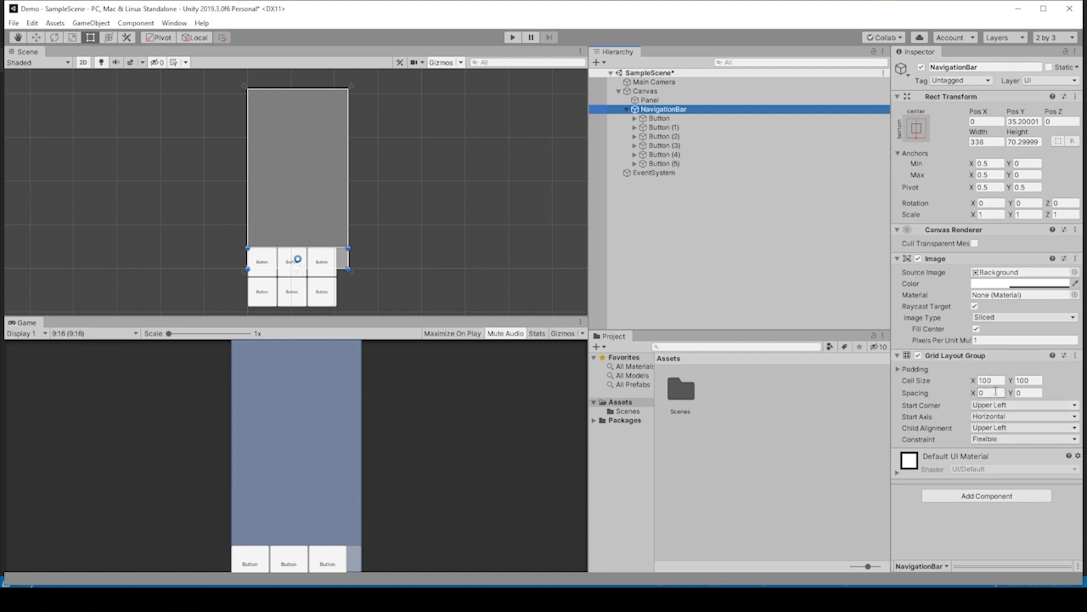
drag(973, 392, 78, 366)
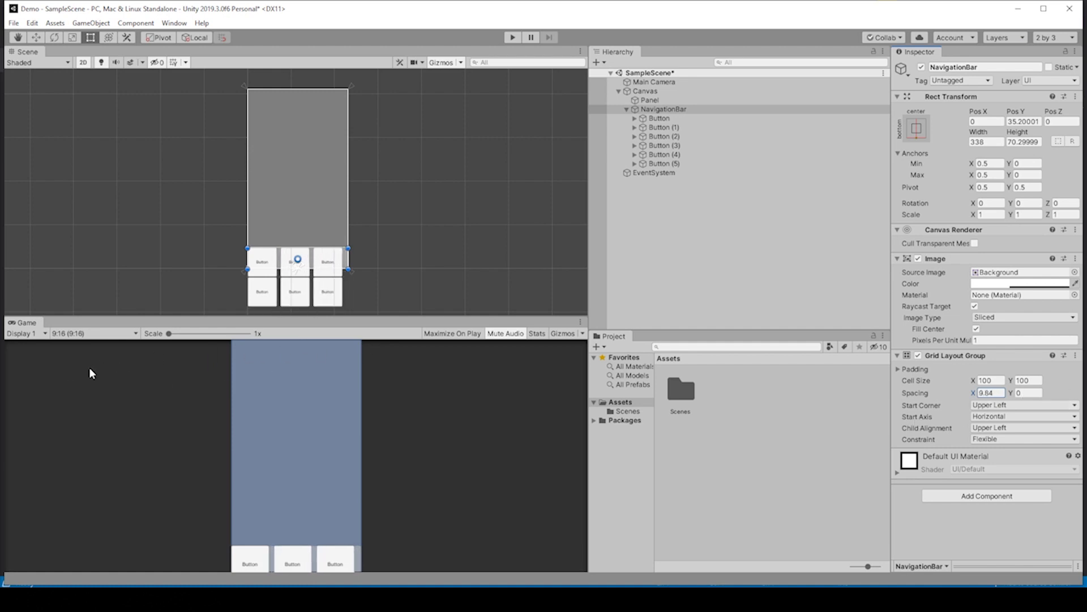
click(986, 392)
text(0)
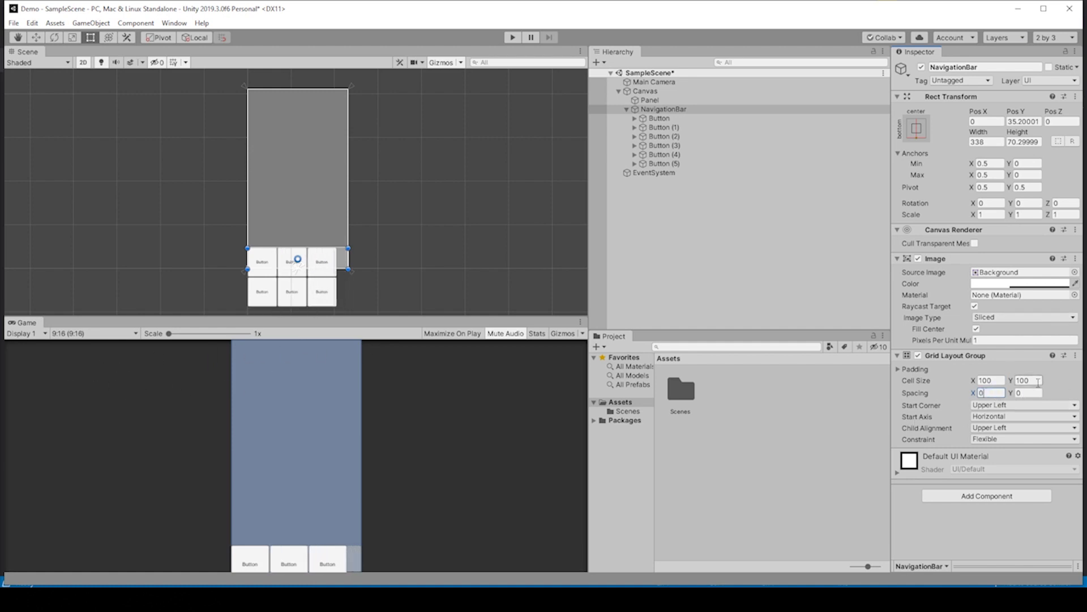
click(1013, 393)
drag(1013, 395, 1066, 409)
key(ctrl+z)
Set the grid's cell height to 71.8 and horizontal spacing to -5.1, adjusting the cell width until six buttons fill the bar in one row.
drag(973, 381, 148, 455)
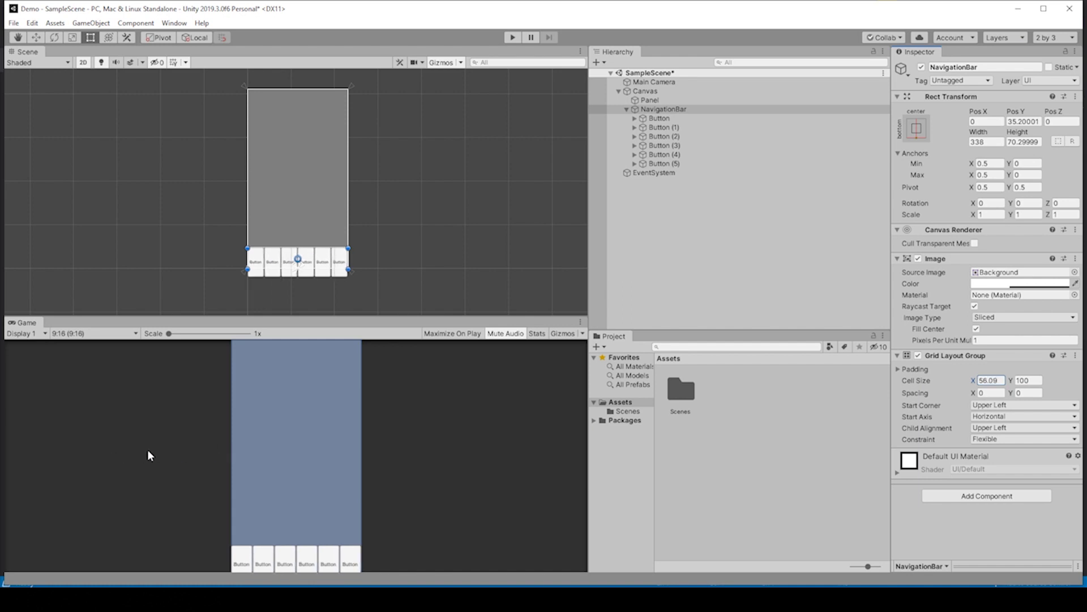
drag(1010, 380, 962, 405)
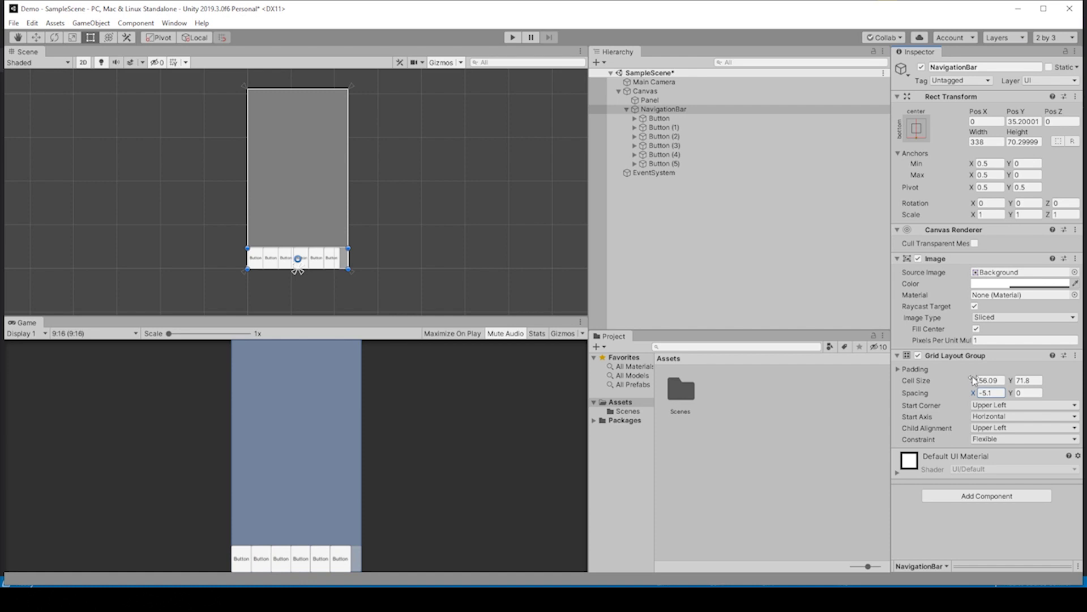
drag(974, 380, 1044, 383)
Change the label text of the NavigationBar's first button to Timer.
click(650, 100)
click(635, 118)
click(635, 137)
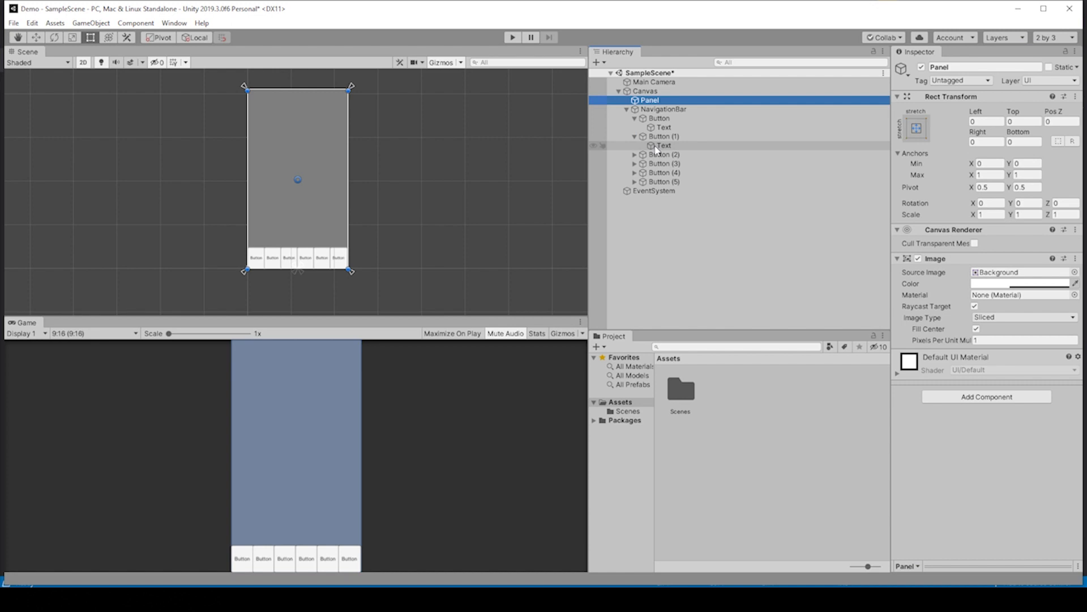
click(659, 145)
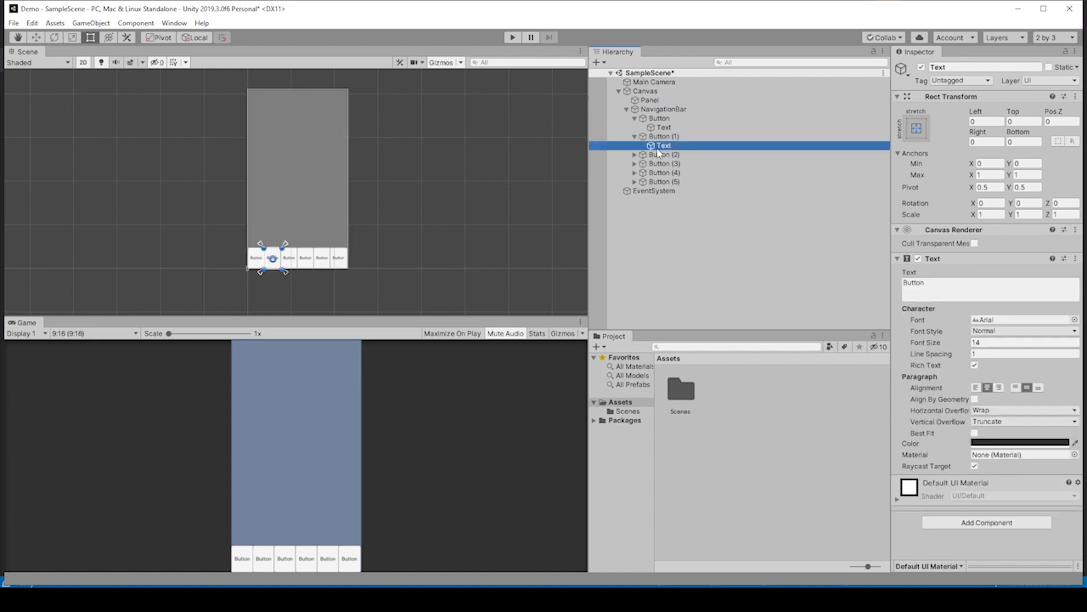
click(656, 137)
click(662, 127)
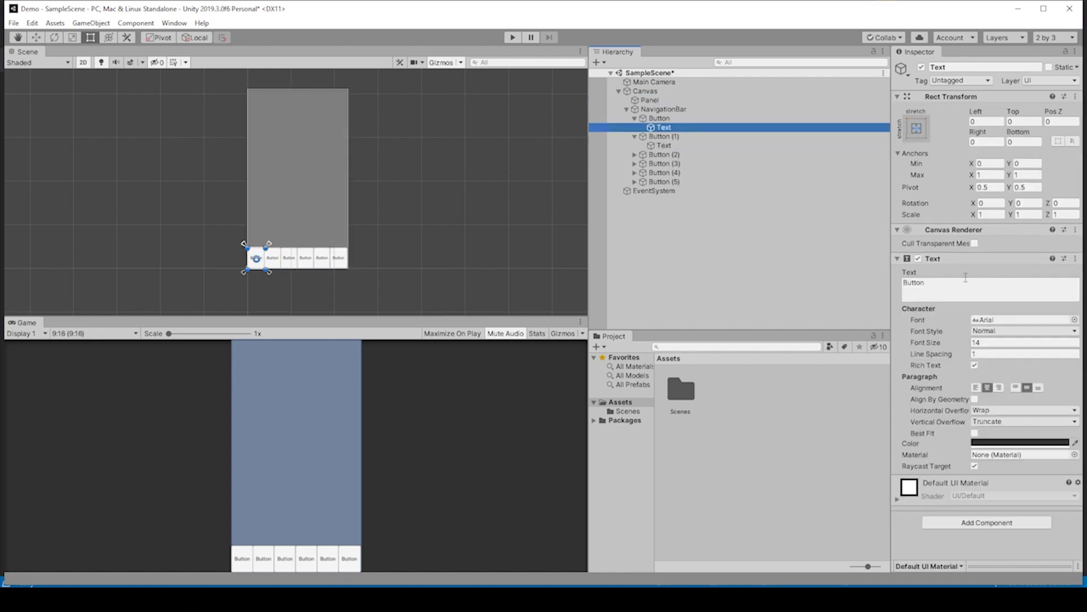
click(909, 282)
text(Timer)
Set the label text of Button (1) to Fasts and of Button (2) to History.
click(664, 145)
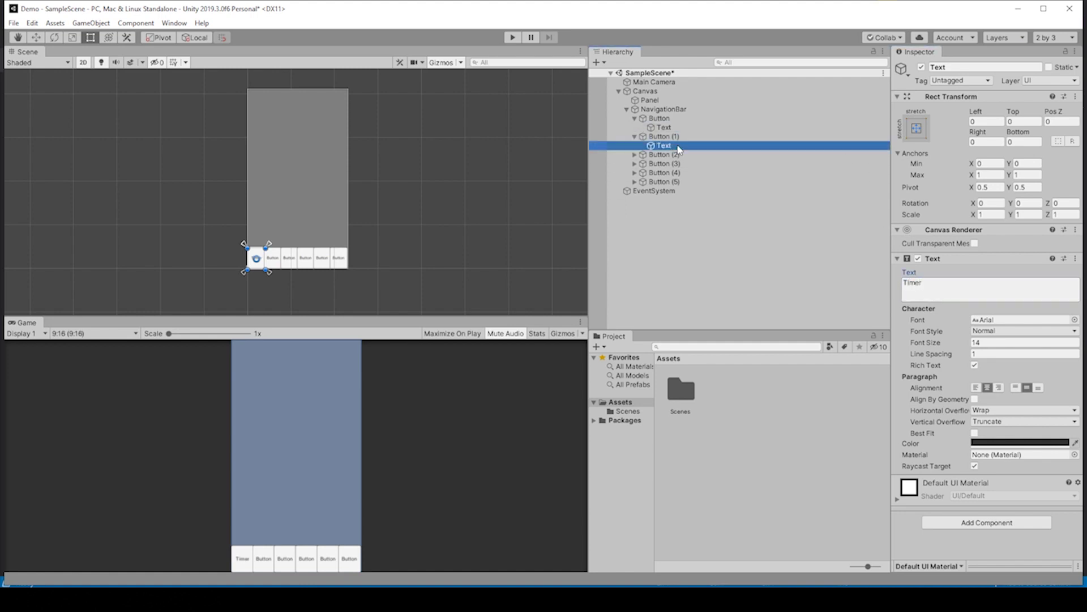
click(906, 282)
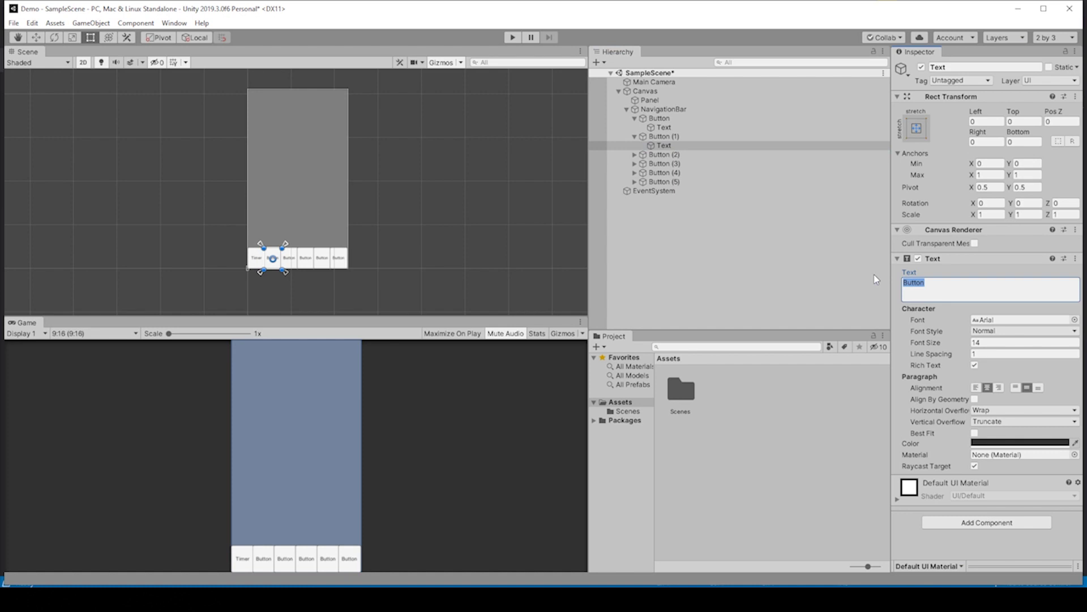
text(Fasts)
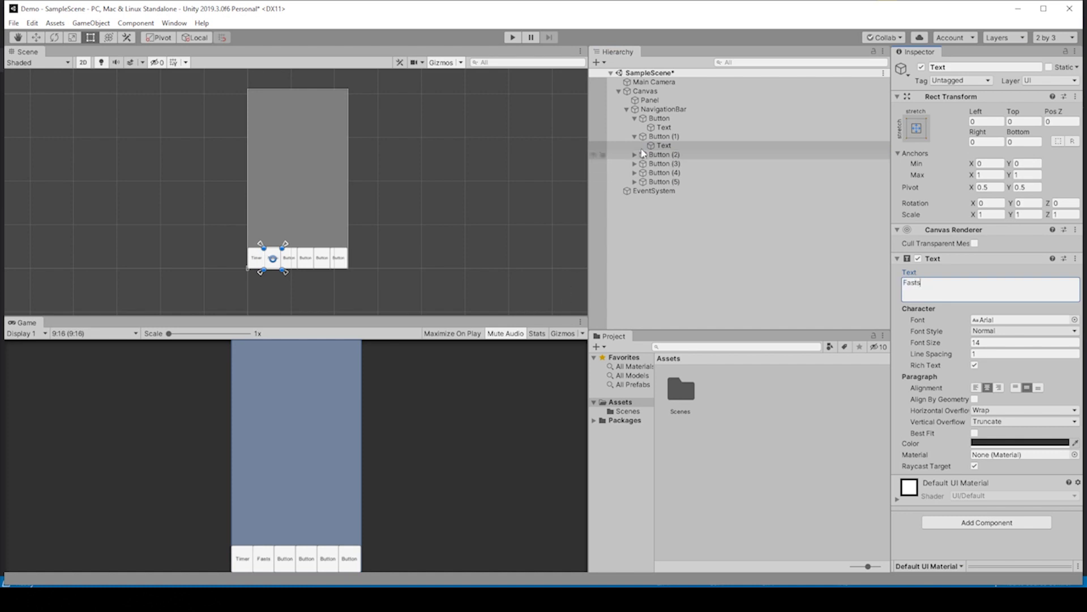
click(635, 154)
click(664, 163)
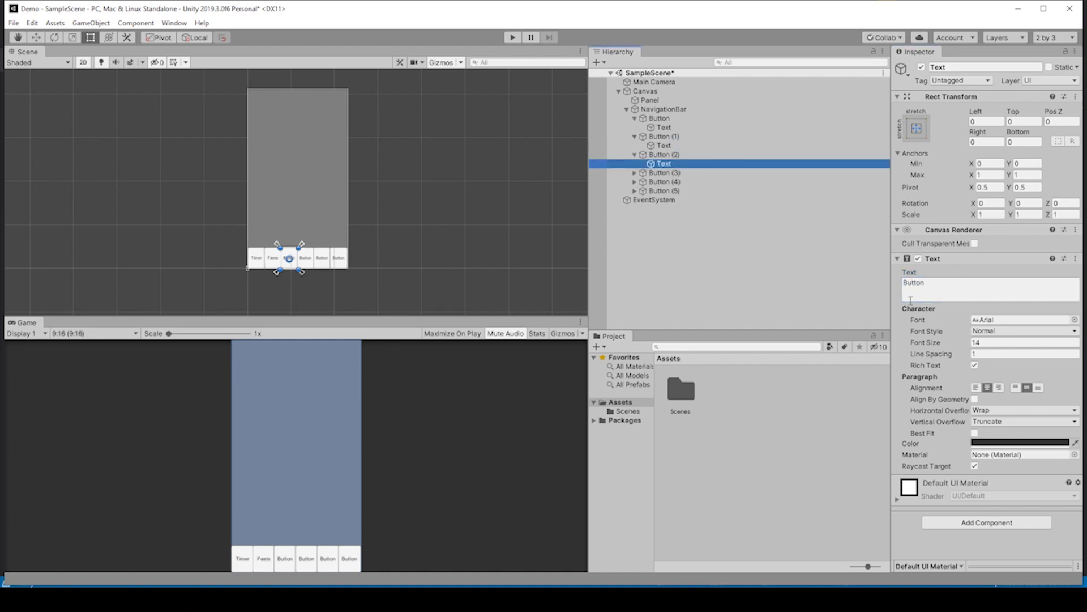
click(936, 285)
text(History)
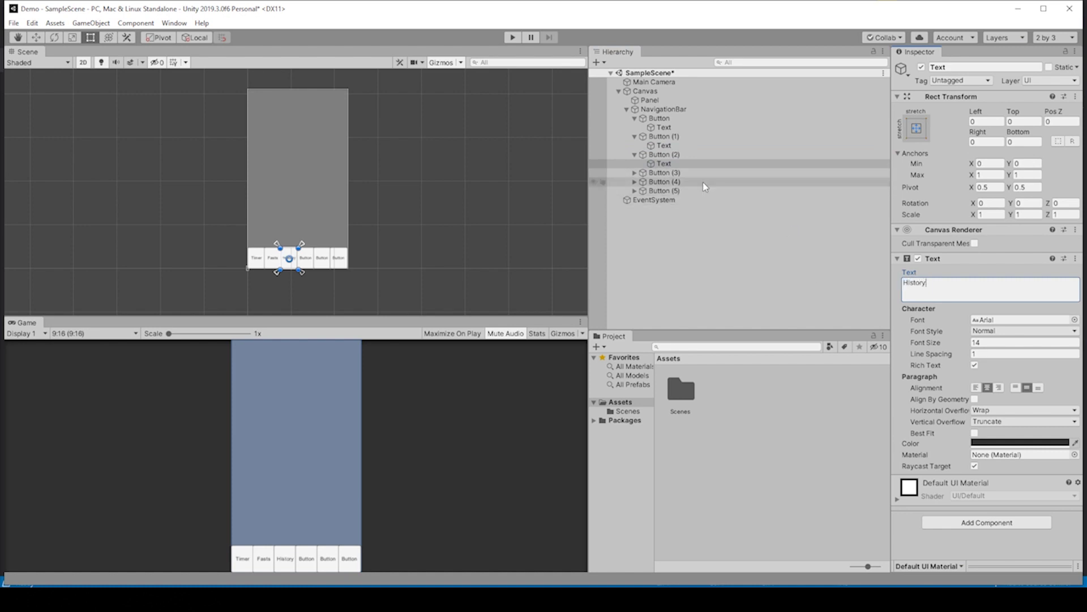
Set the label text of Button (3) to Learn and collapse the NavigationBar in the object tree.
click(634, 172)
click(663, 182)
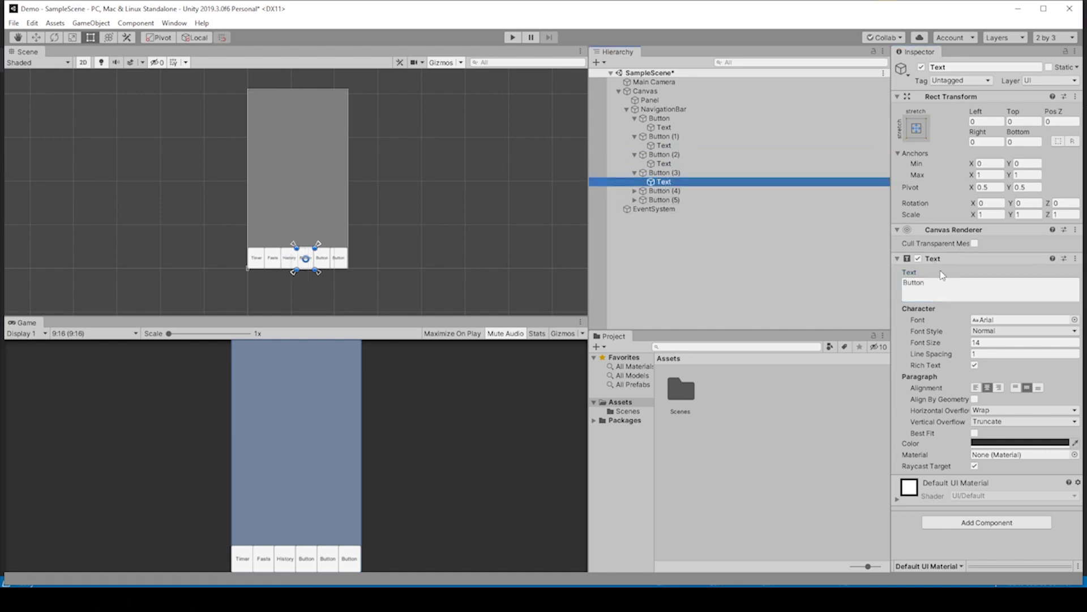
click(945, 282)
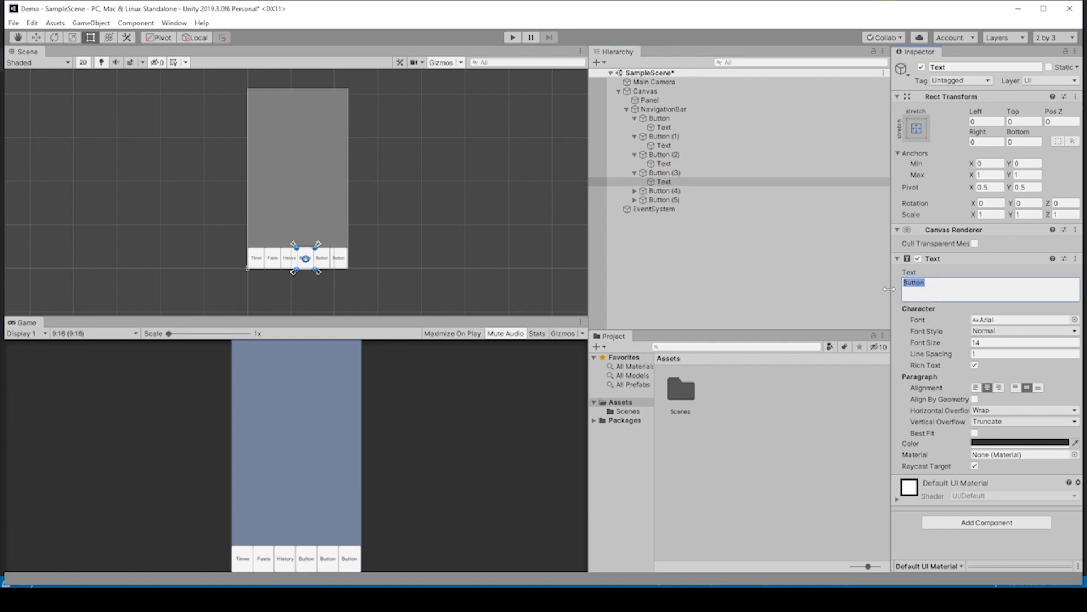
text(Learn)
click(626, 108)
Add a UI Text object inside the Panel and set its text to Timer.
click(650, 100)
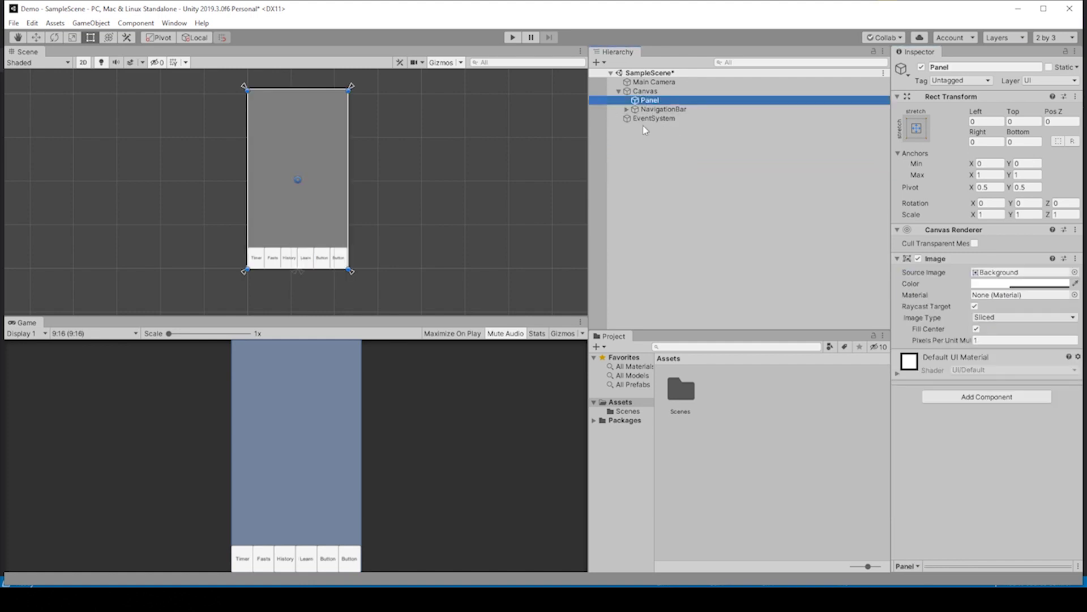
right_click(649, 102)
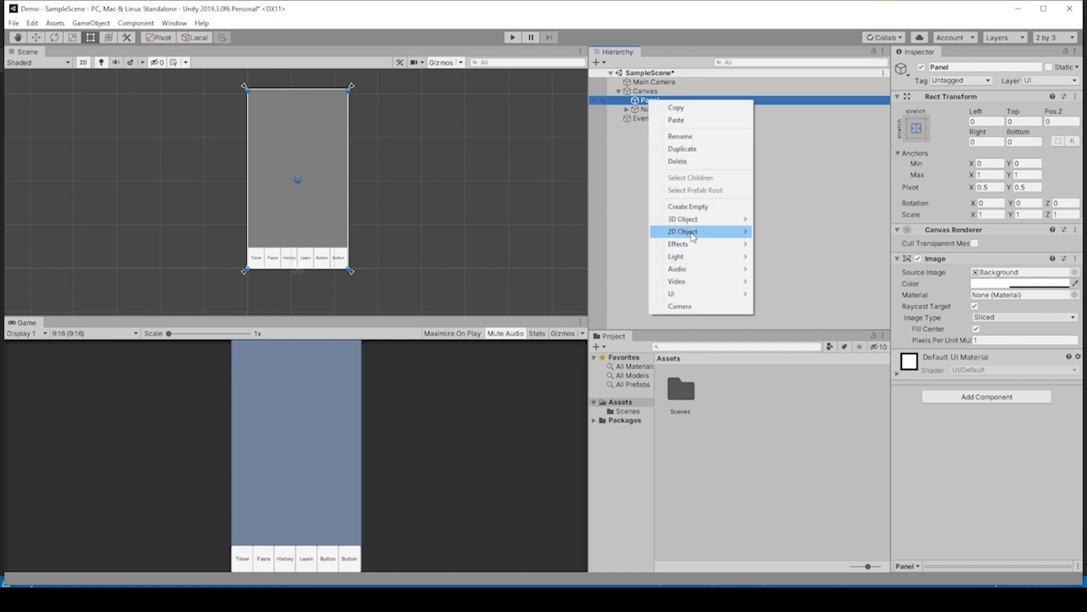
mouse_move(721, 296)
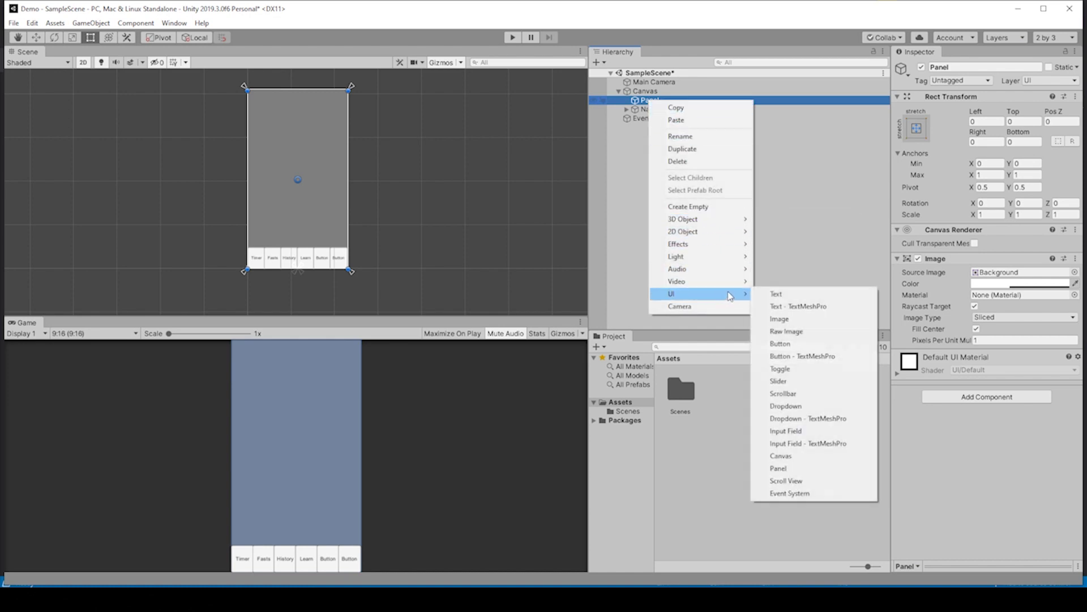
click(775, 293)
click(917, 286)
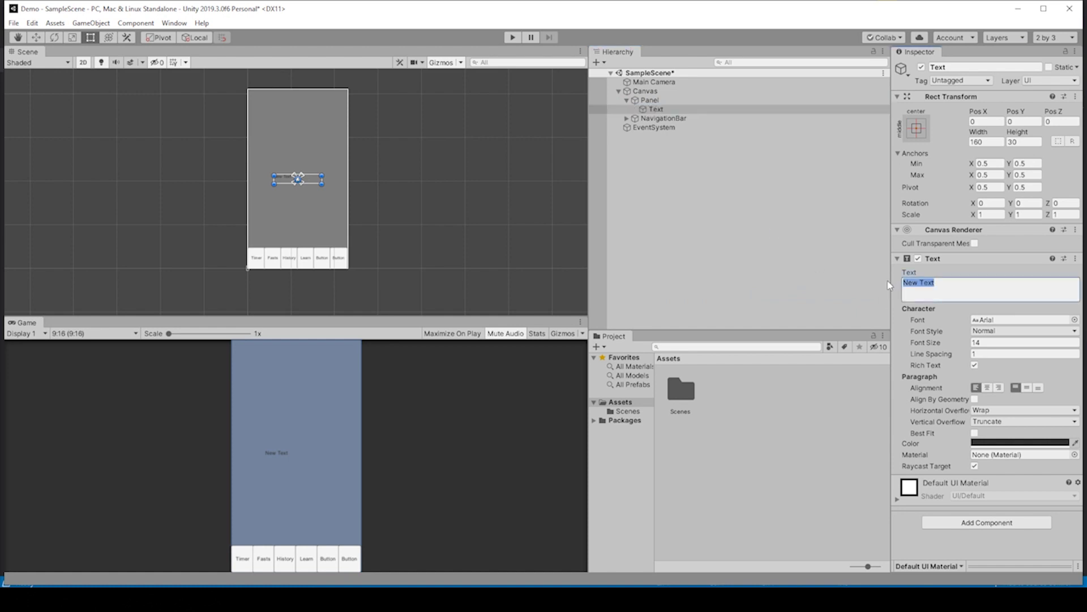
text(Timer)
Set the Panel's source image to InputFieldBackground and raise its color's alpha to 255.
click(649, 100)
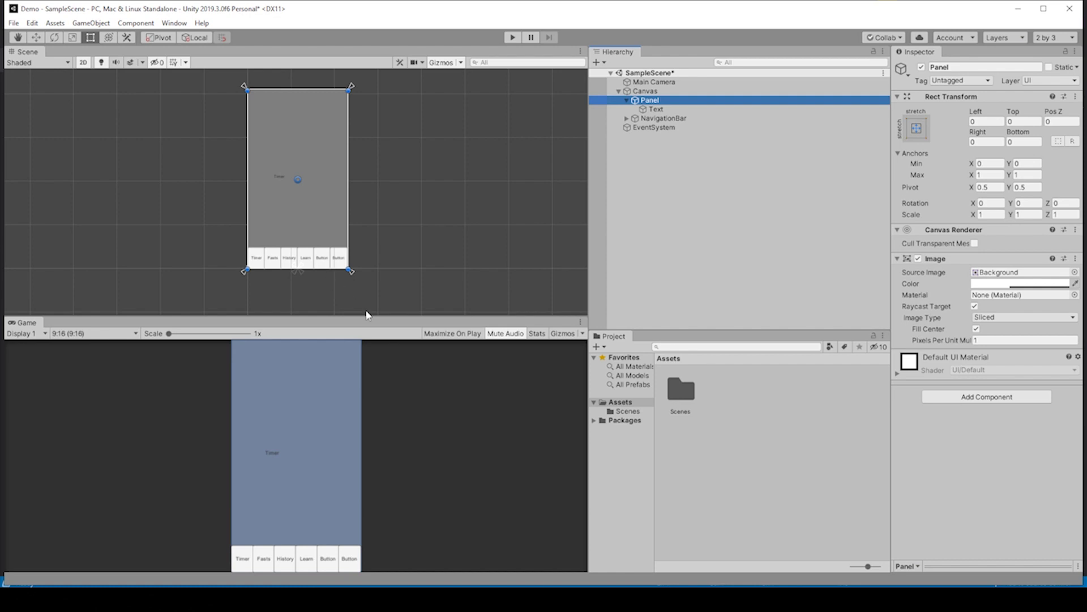
click(1072, 272)
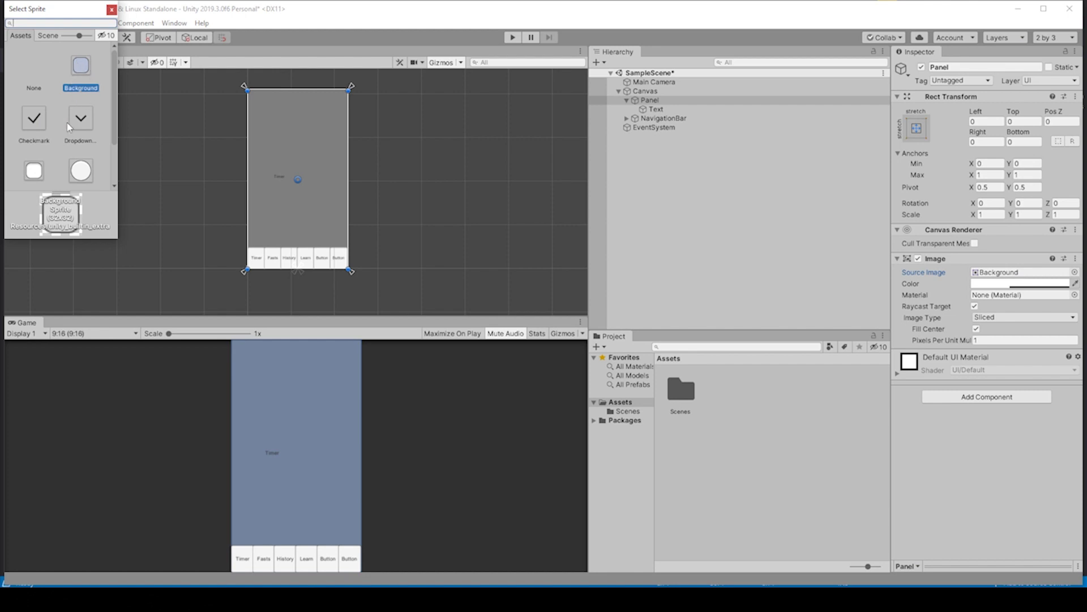
scroll(66, 132, down, 1)
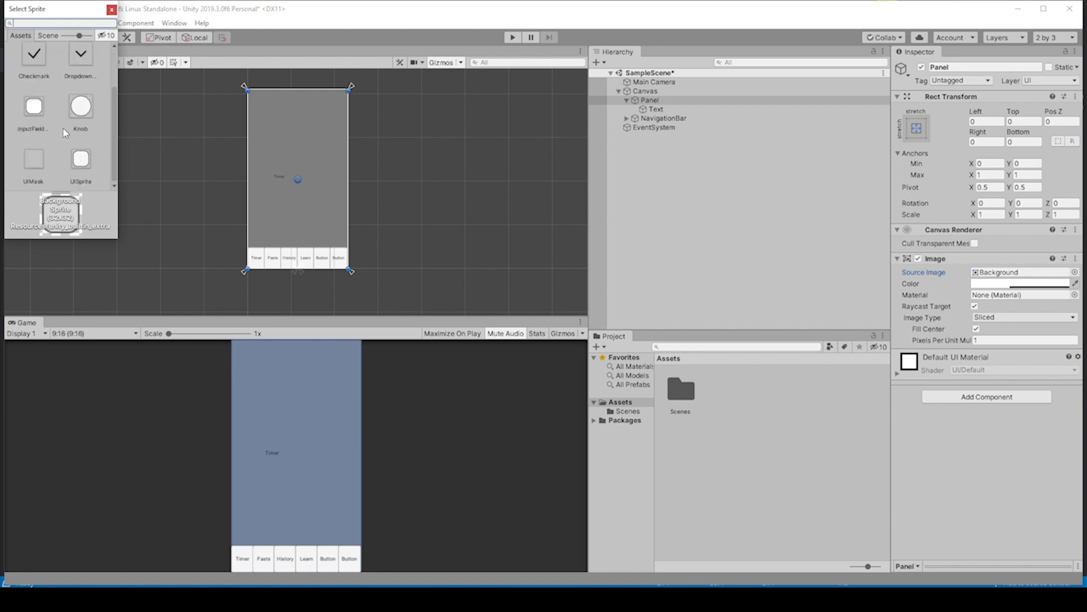
click(35, 116)
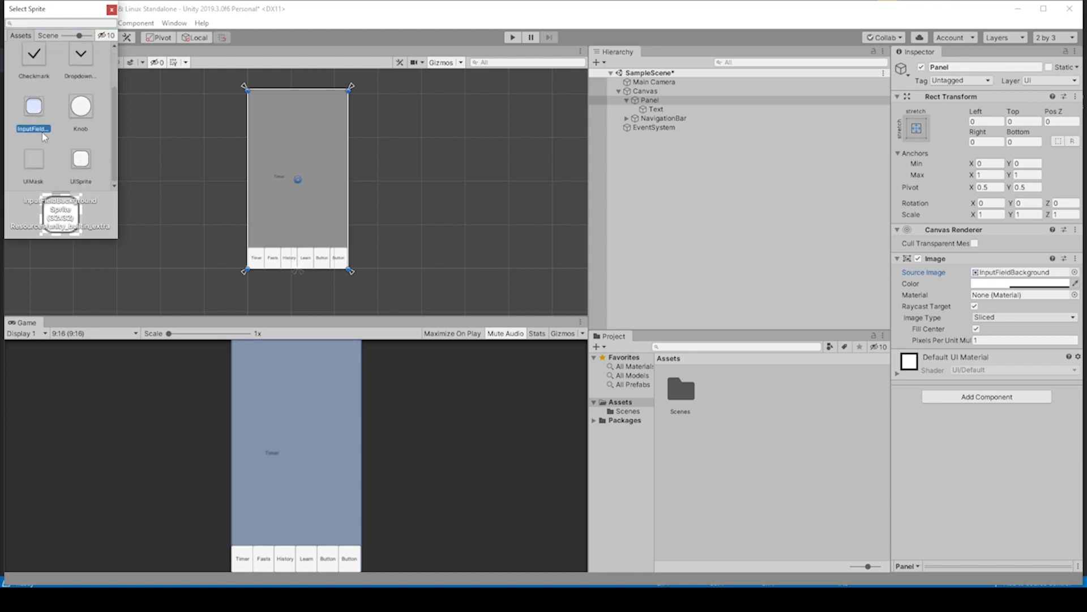
click(986, 283)
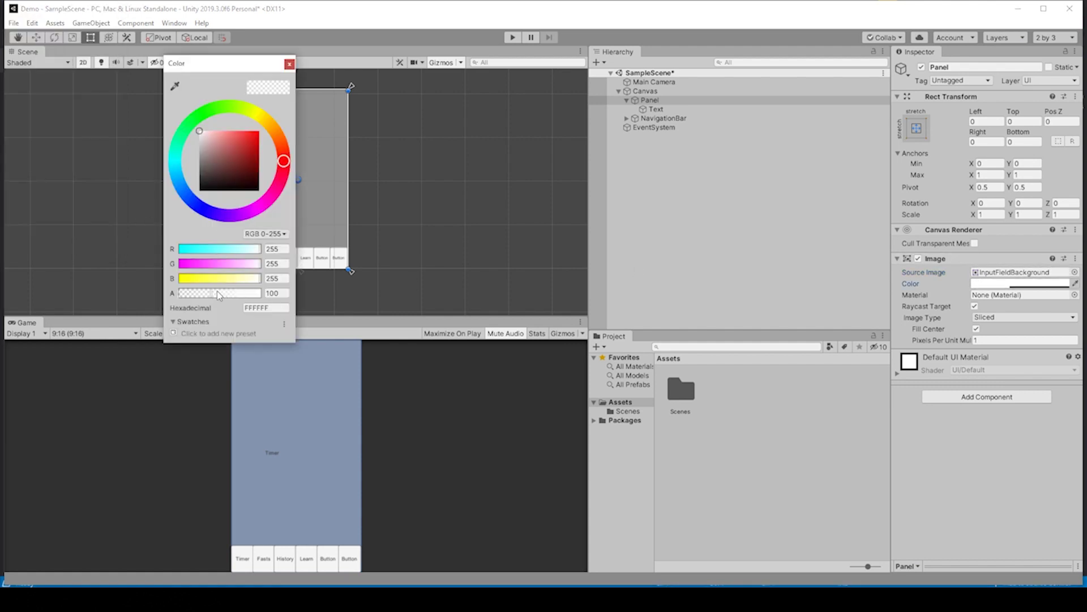
drag(225, 293, 286, 291)
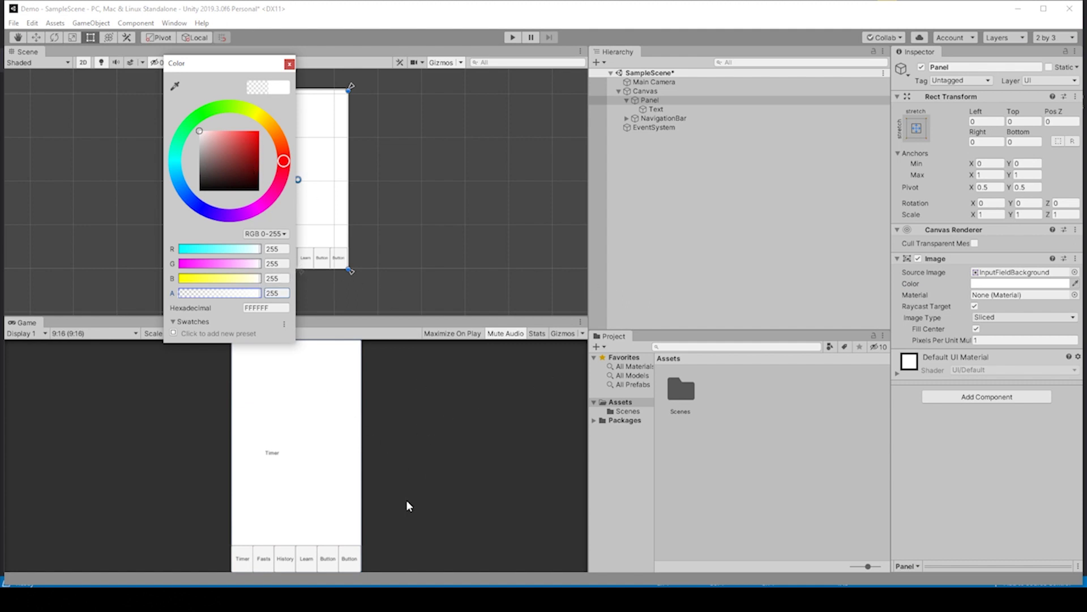
Collapse the Panel and duplicate it five times within the Canvas.
click(637, 101)
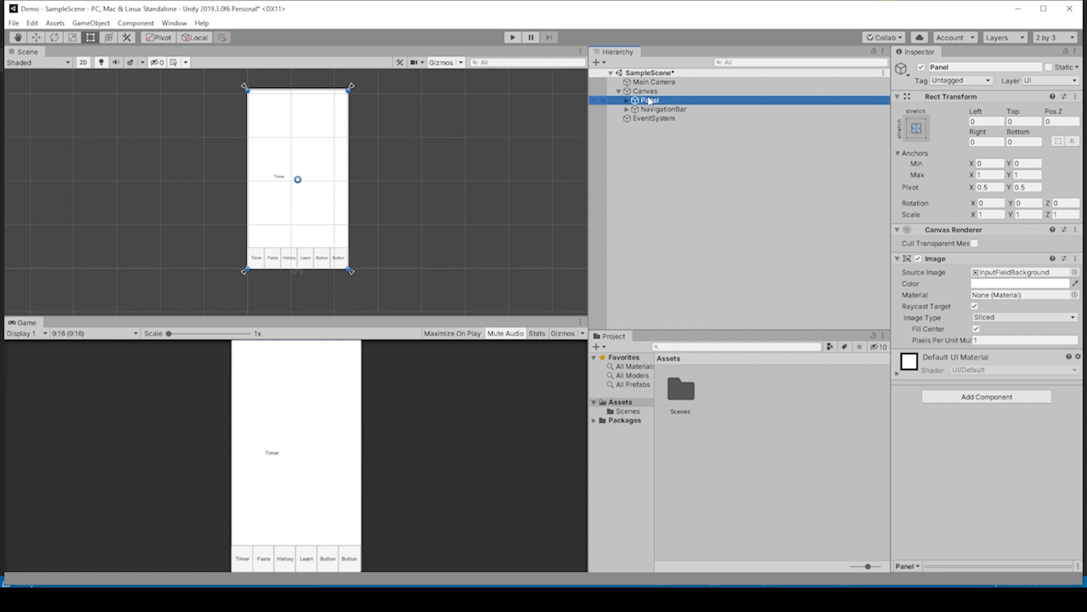
key(ctrl+d)
key(ctrl+d)
key(ctrl+d)
key(ctrl+d)
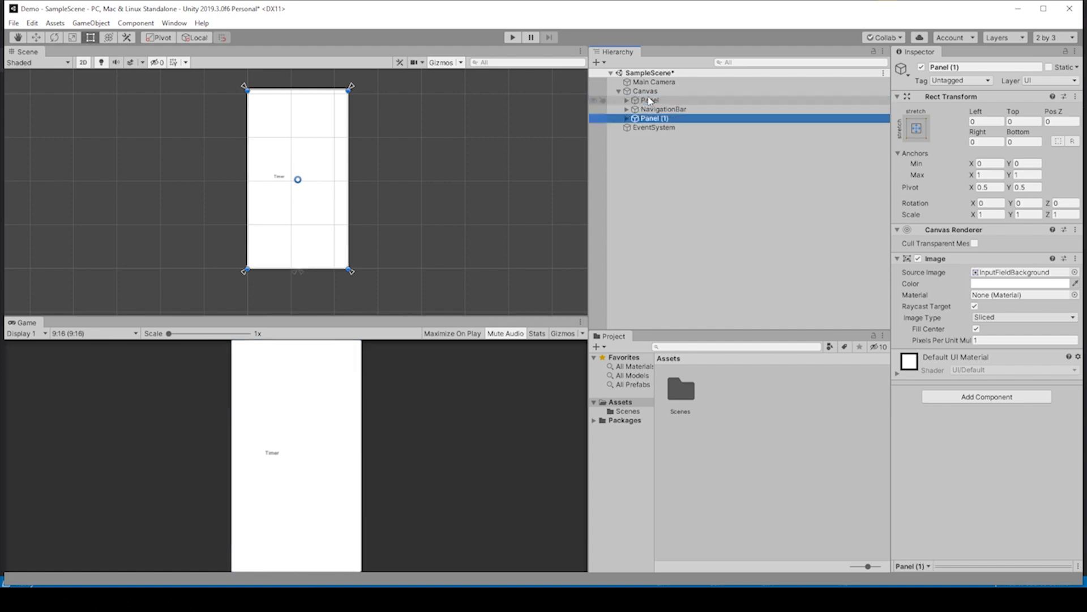
key(ctrl+d)
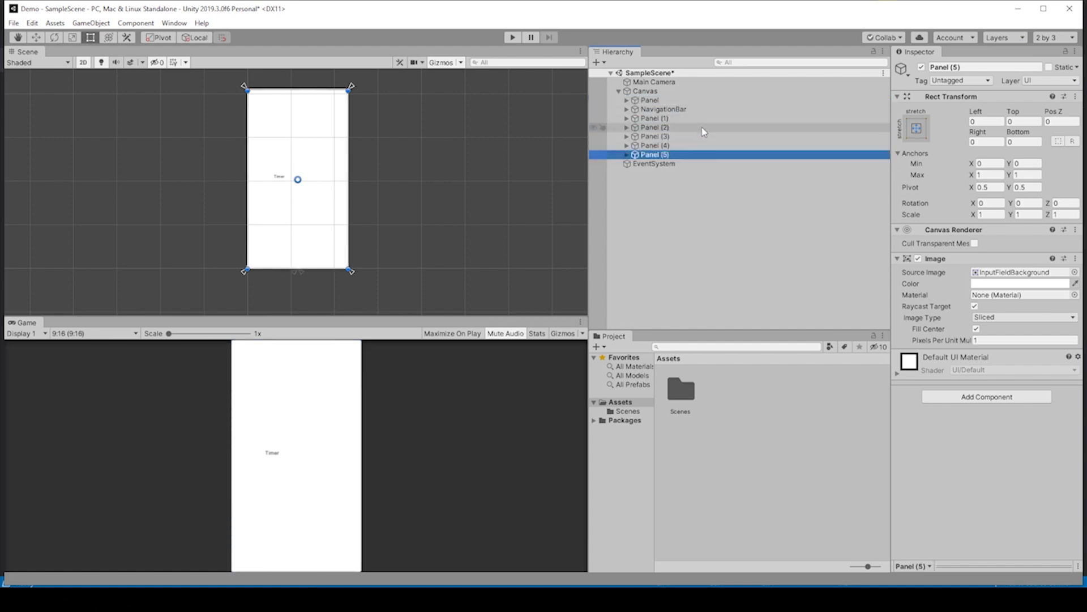
Move Panel (1) through Panel (5) above the NavigationBar in the Canvas's object order.
click(654, 120)
shift+click(662, 154)
drag(655, 121, 653, 108)
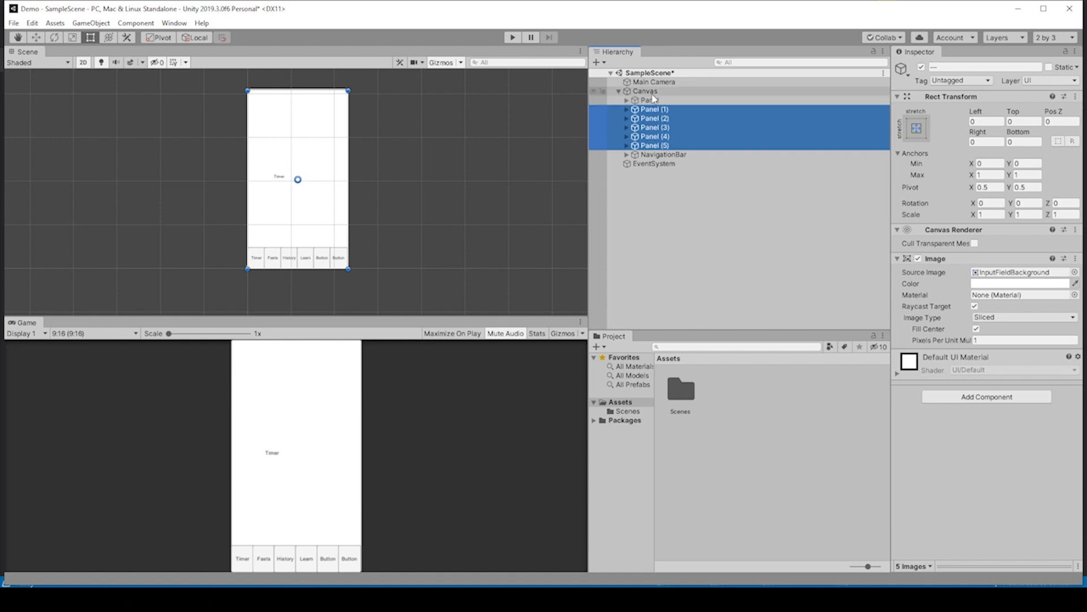
Change the text of the Text object inside Panel (1) to "fasts".
click(657, 129)
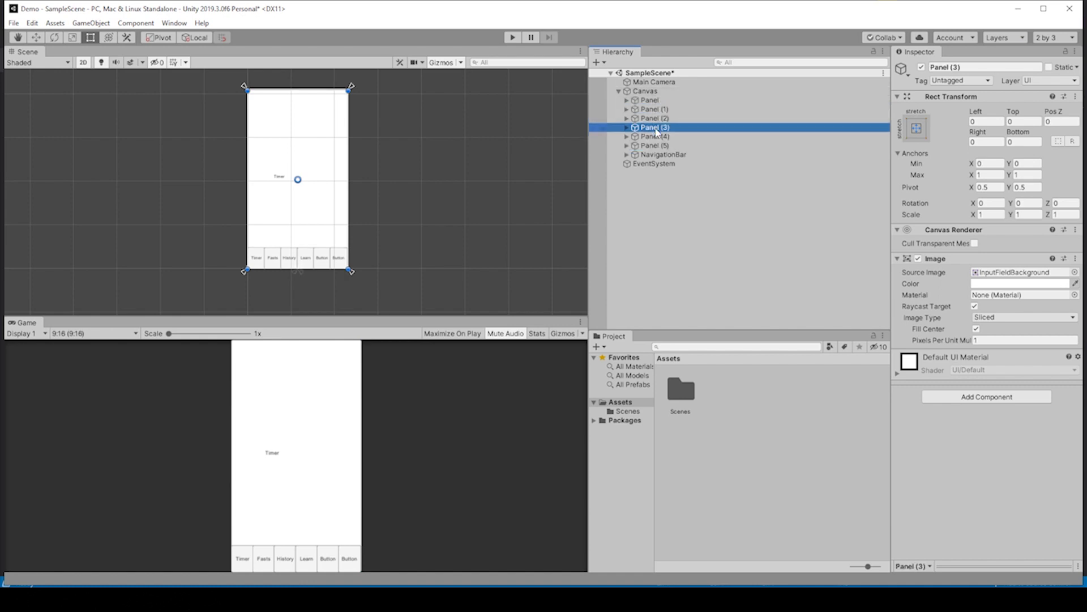
key(Up)
key(Up)
key(Right)
key(Down)
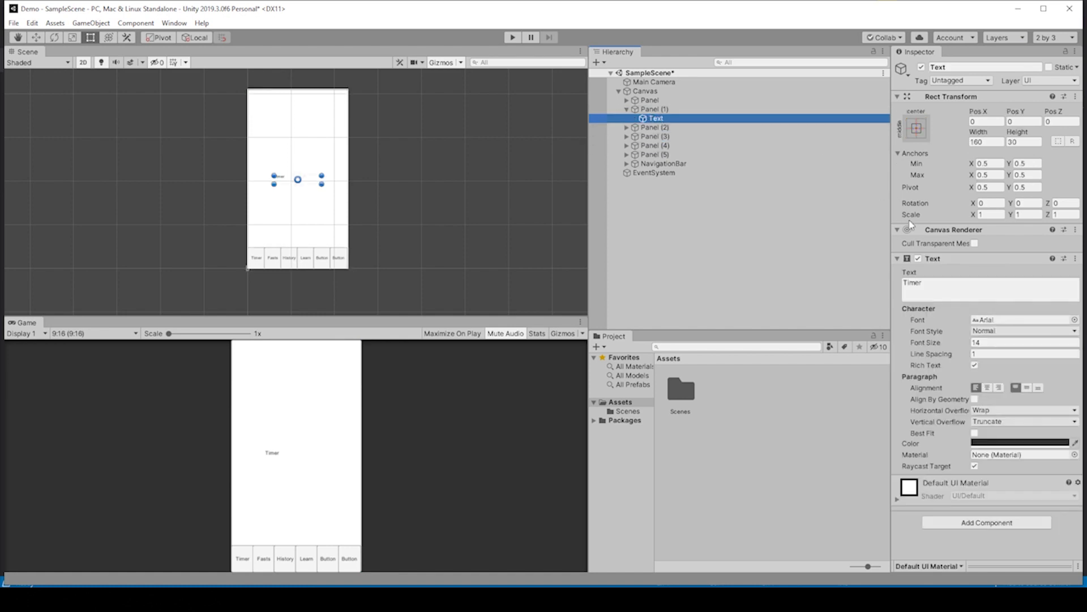
click(948, 283)
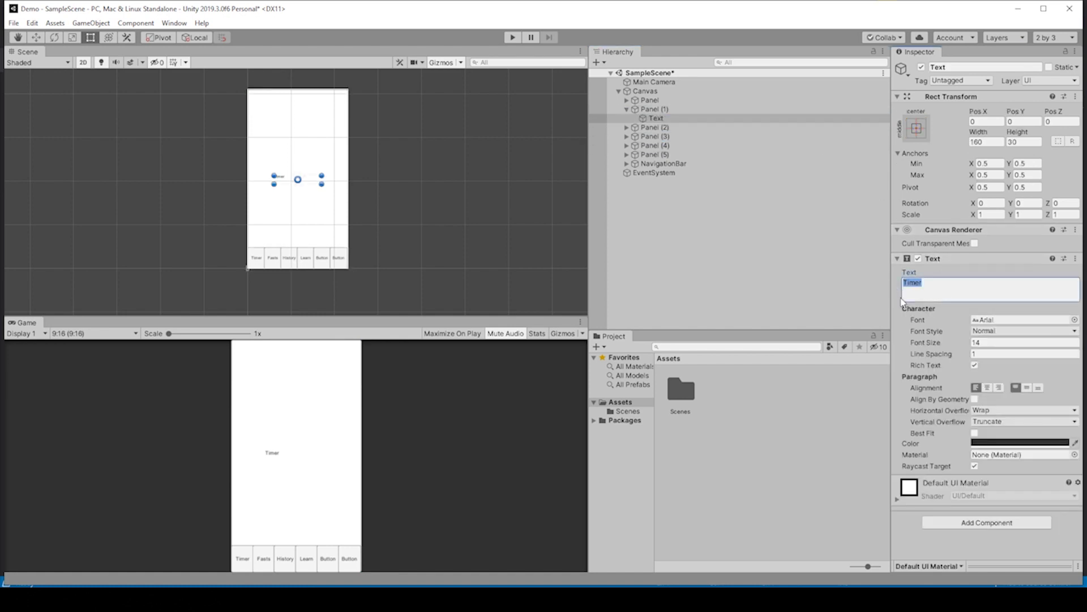
text(fasts)
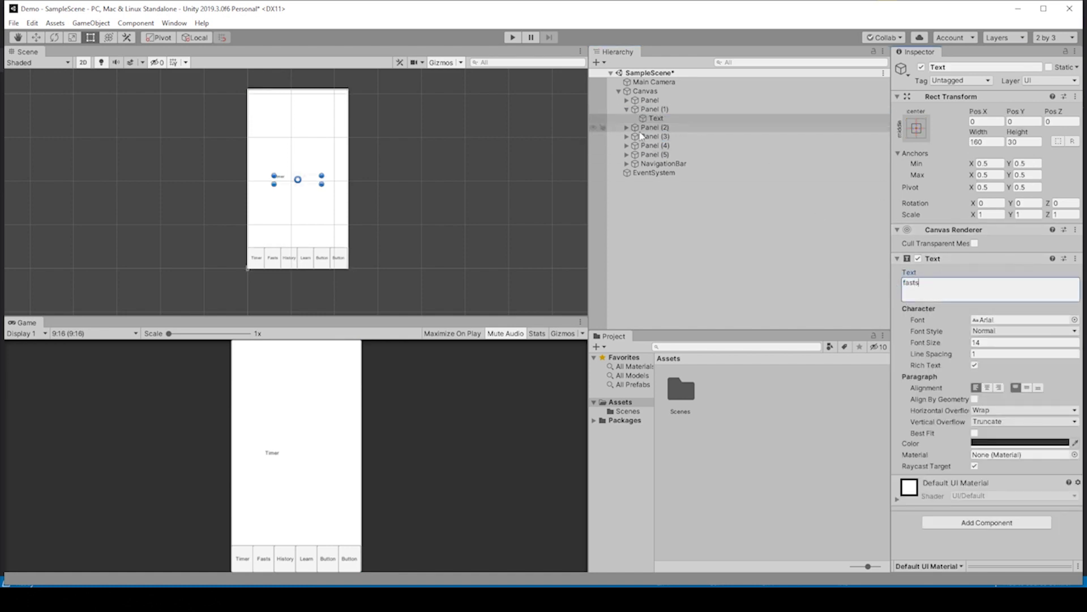
Change the text of the Text object inside Panel (2) to "History".
click(626, 127)
click(656, 136)
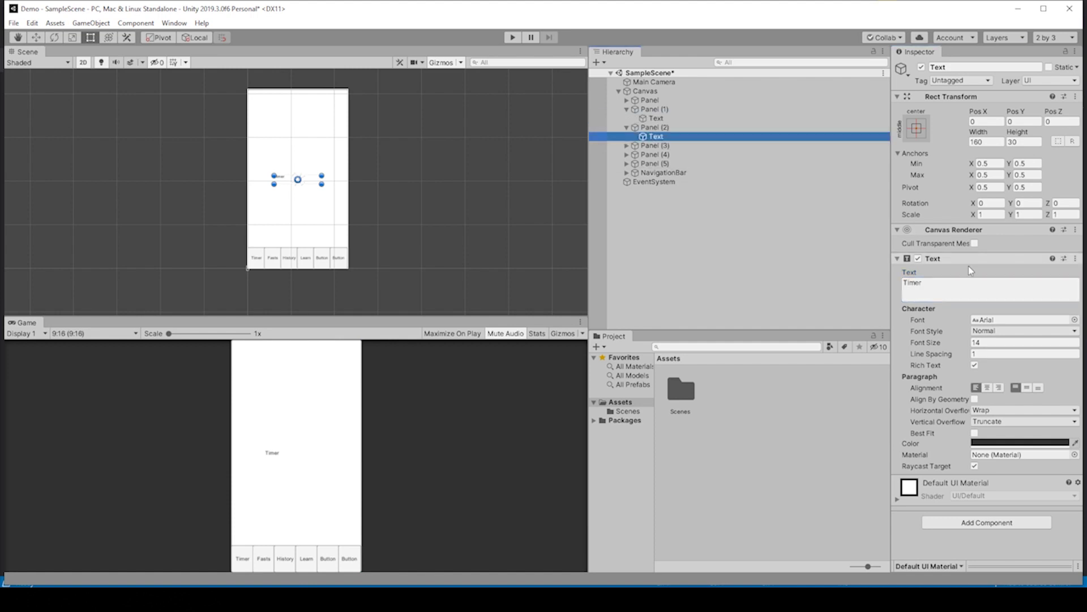
key(ctrl+a)
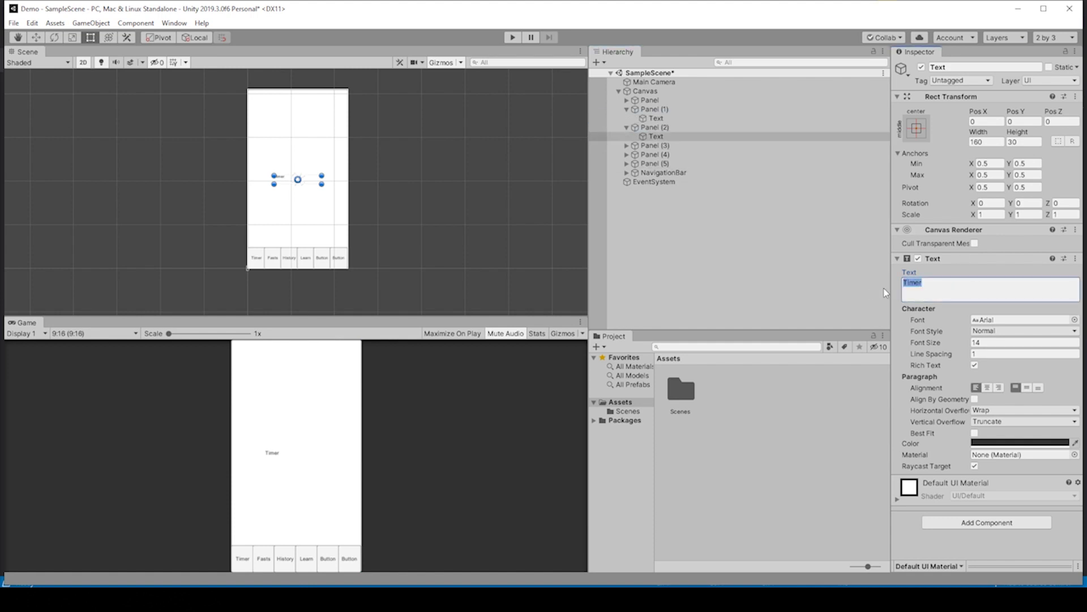
text(History)
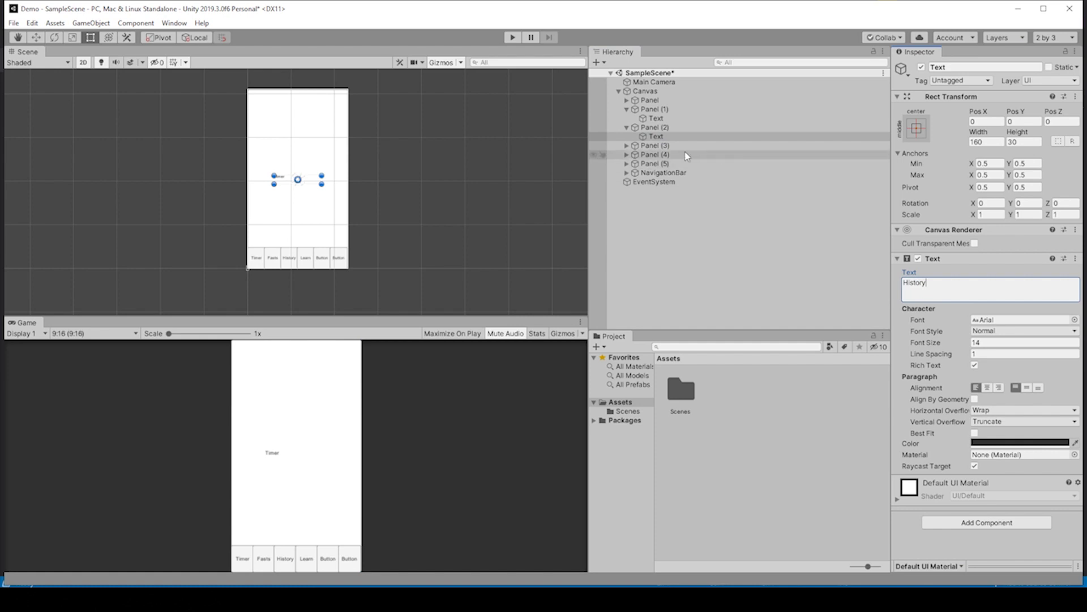
Open the text of the Text object inside Panel (3) for editing, and collapse the expanded panels in the Canvas.
click(637, 146)
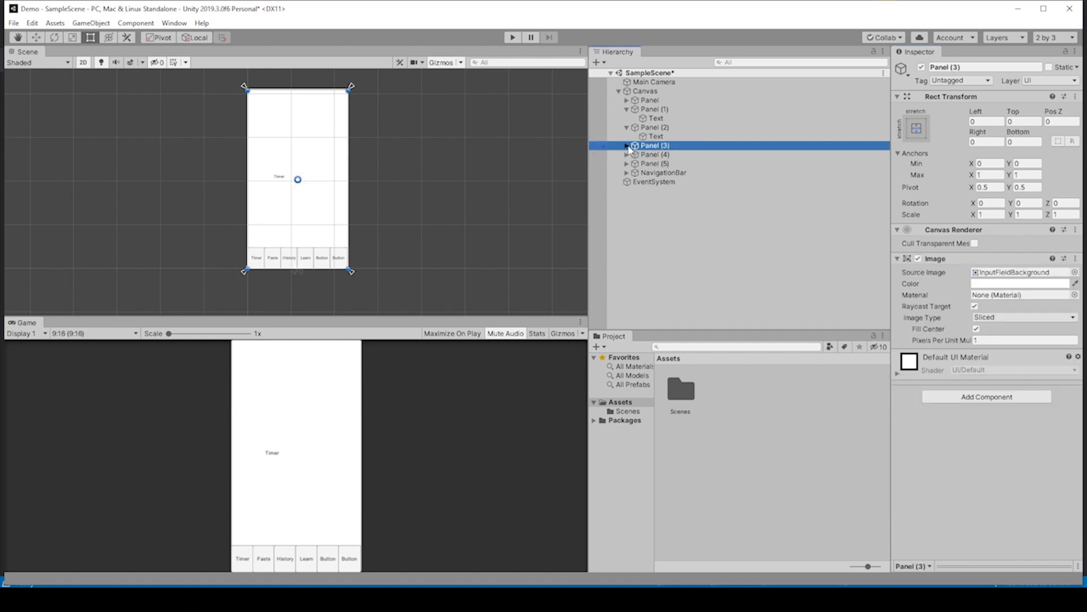
click(626, 146)
click(656, 154)
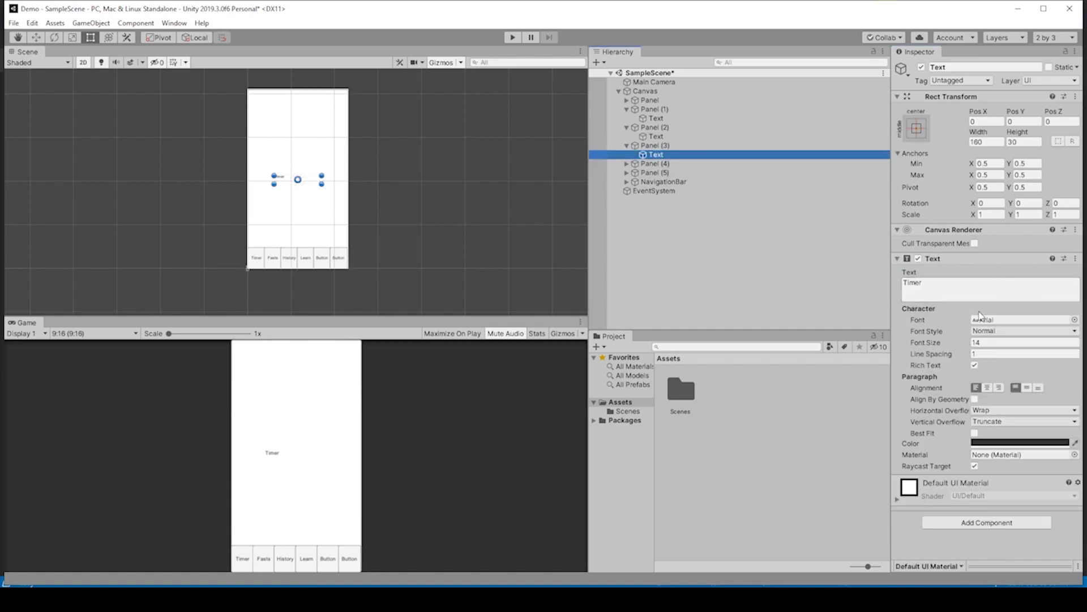
double_click(903, 279)
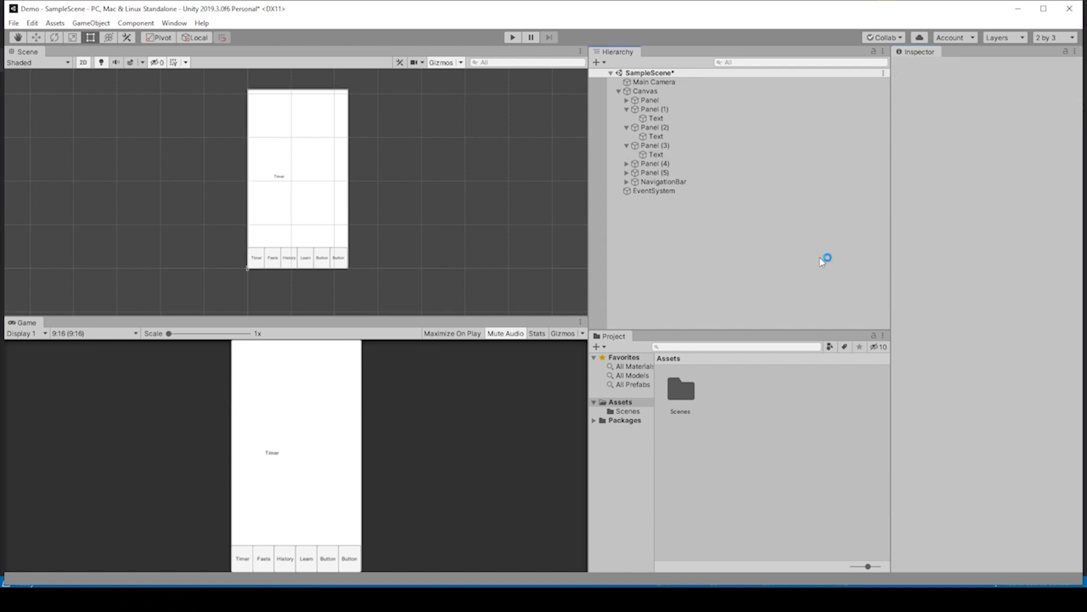
click(730, 145)
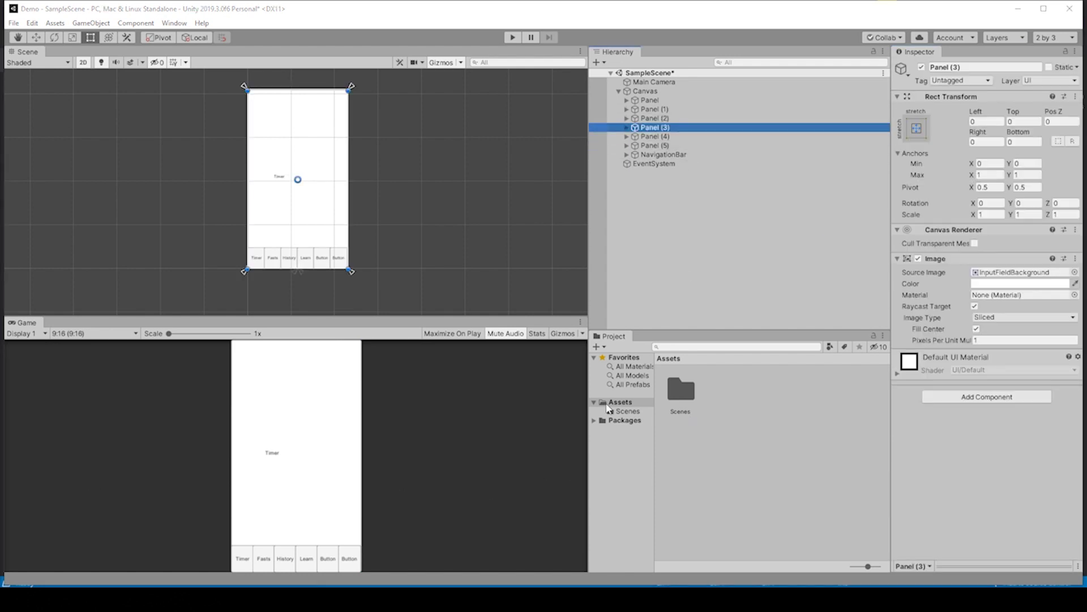
Create a folder named "Scripts" in the project's Assets.
right_click(611, 405)
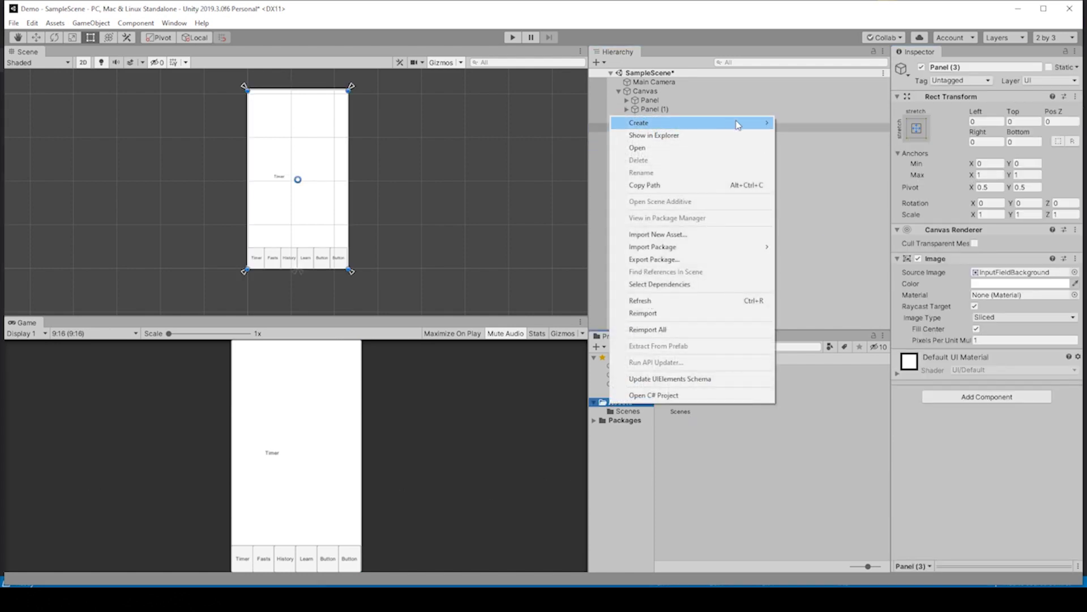
mouse_move(751, 126)
click(799, 122)
text(Scripts)
key(Return)
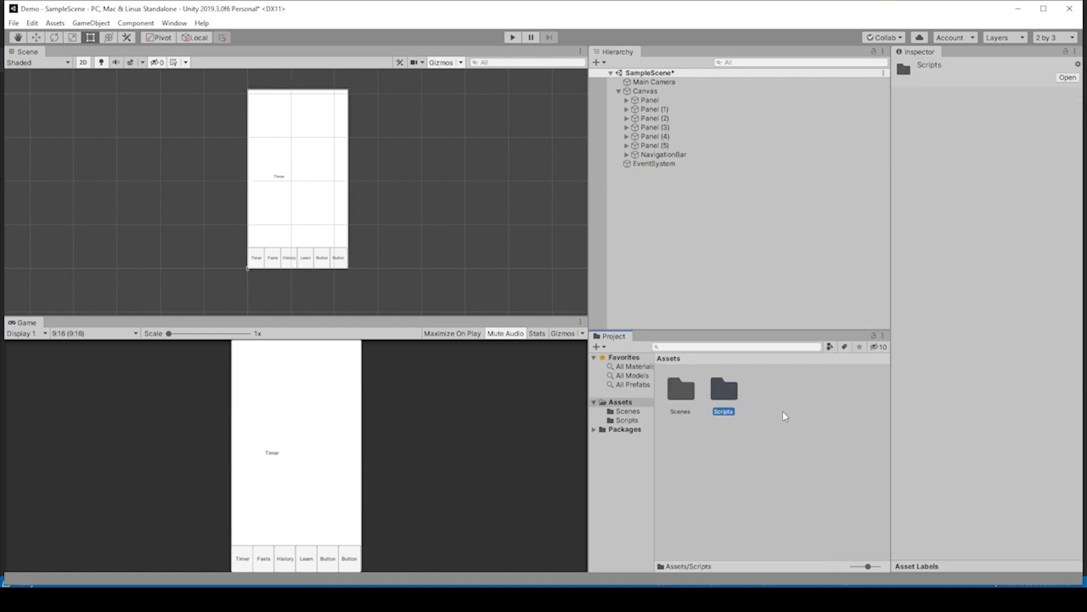
Create a C# script named "Navigation" inside the Scripts folder.
double_click(719, 397)
right_click(720, 399)
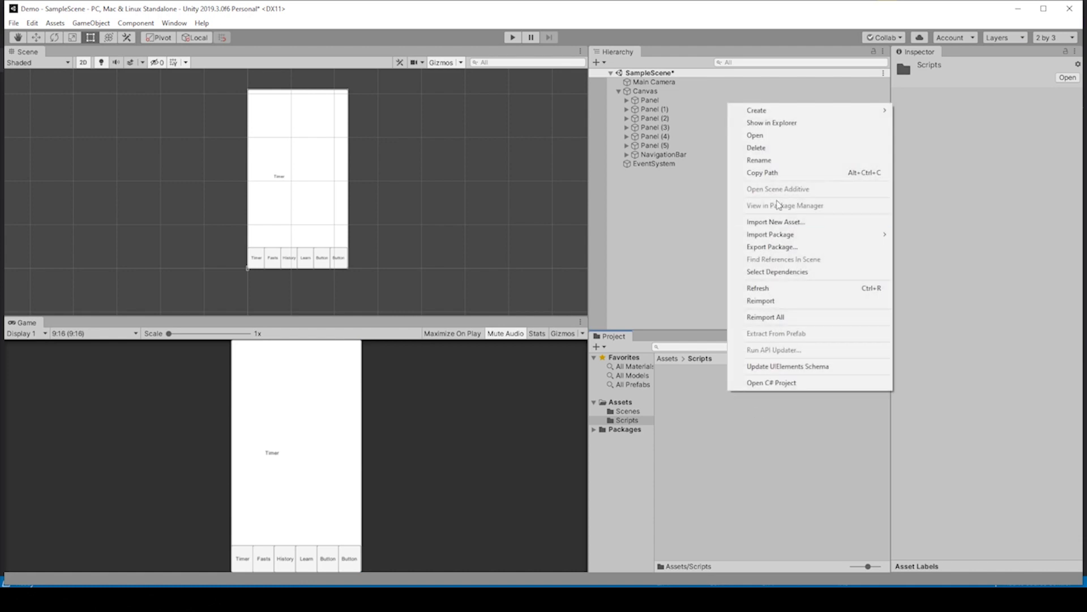
mouse_move(761, 110)
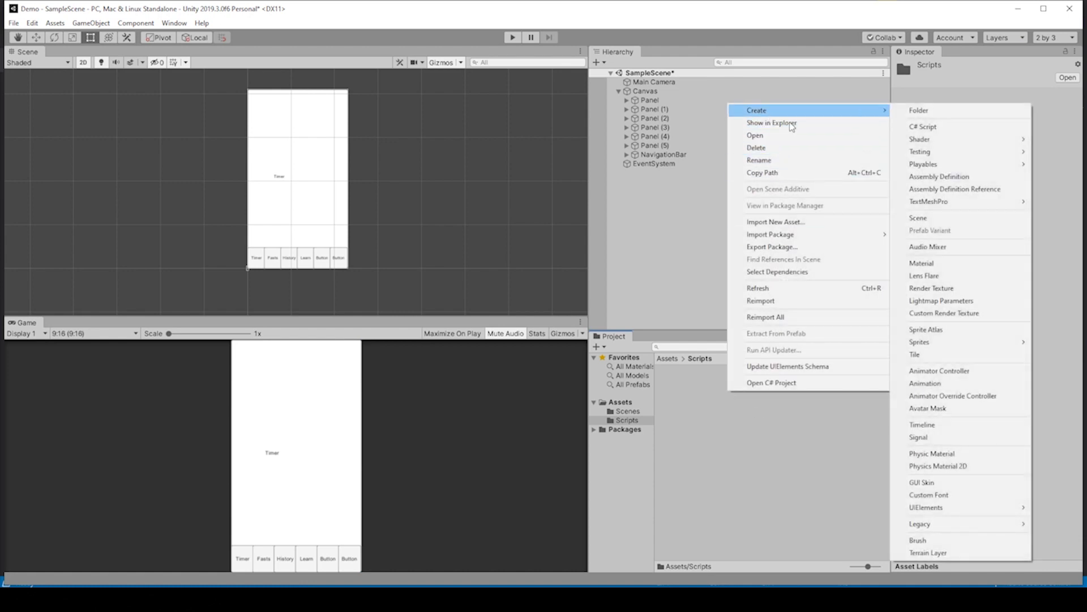
click(922, 128)
text(Navigation)
key(Return)
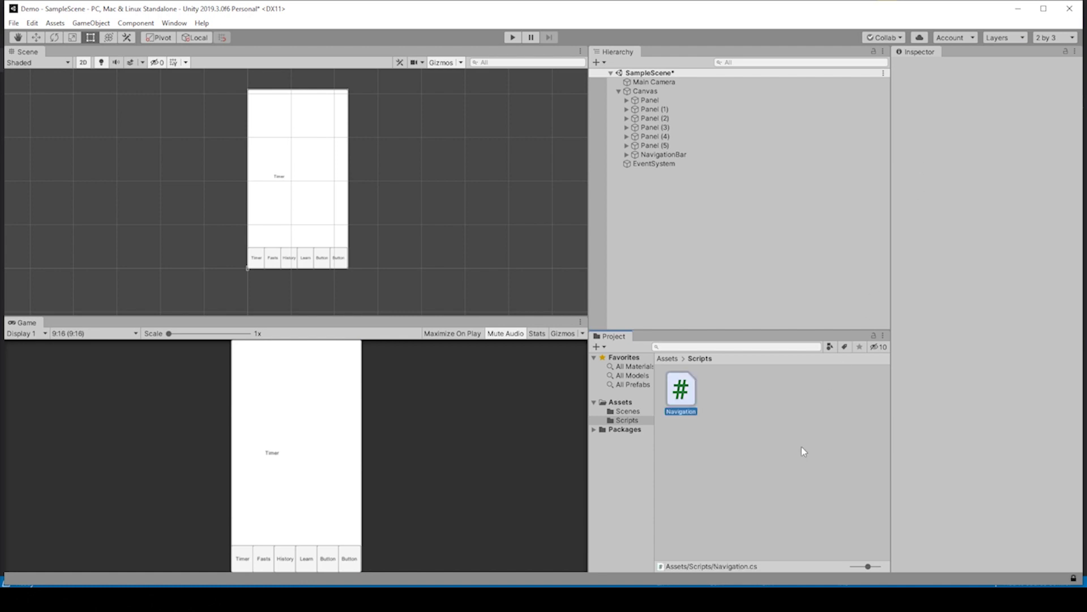
Open the Navigation script in Visual Studio and delete the default Start and Update methods from the class.
click(679, 395)
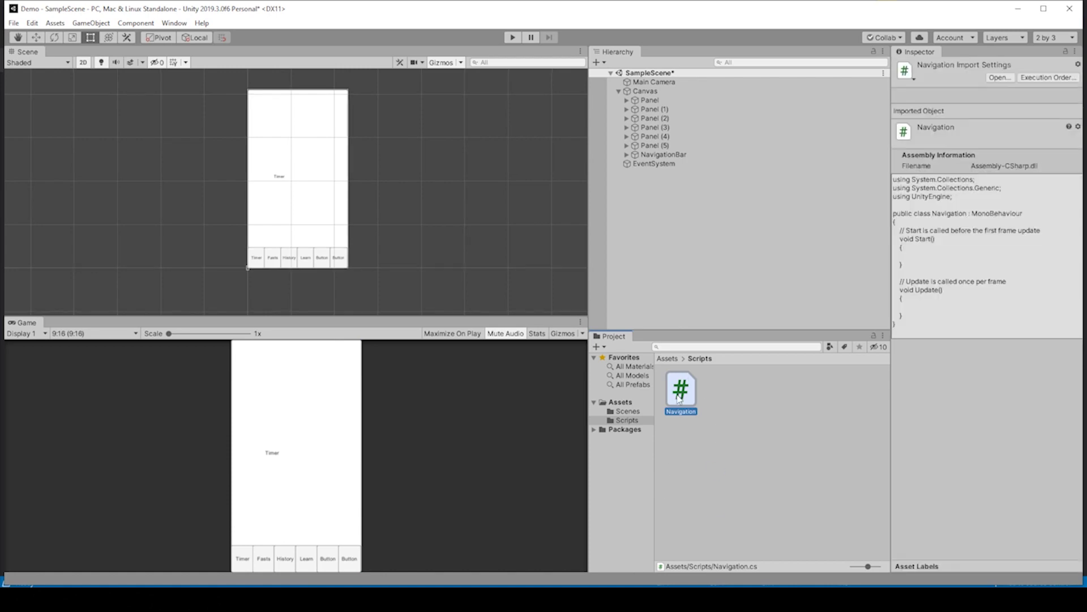
double_click(680, 401)
click(575, 328)
drag(97, 155, 114, 283)
key(Delete)
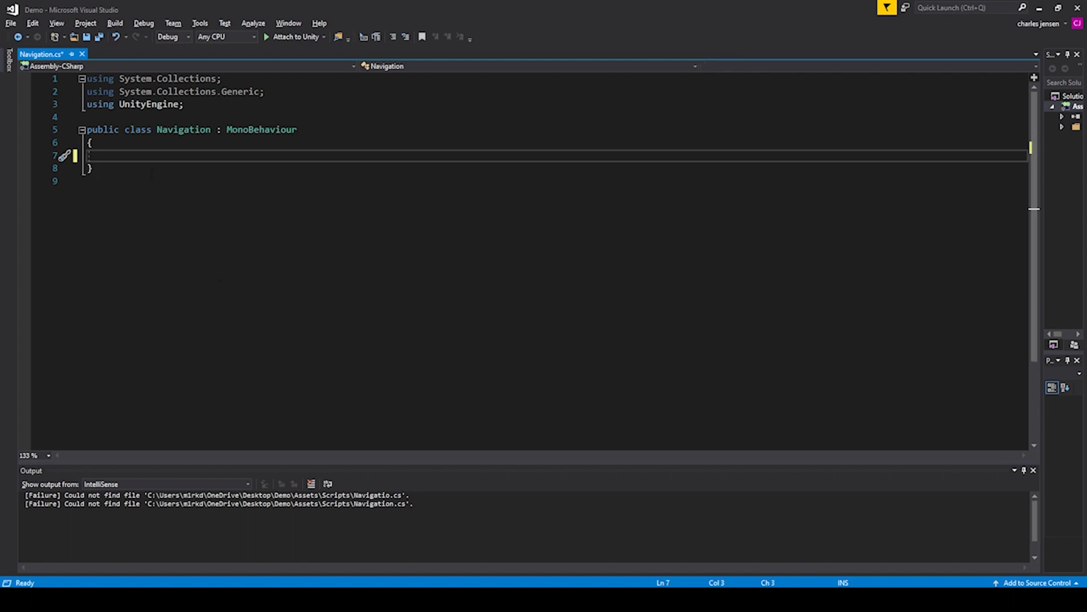
Declare a public GameObject field panel1 in the Navigation class and duplicate the line five times below it.
text(public gameObject panel1;)
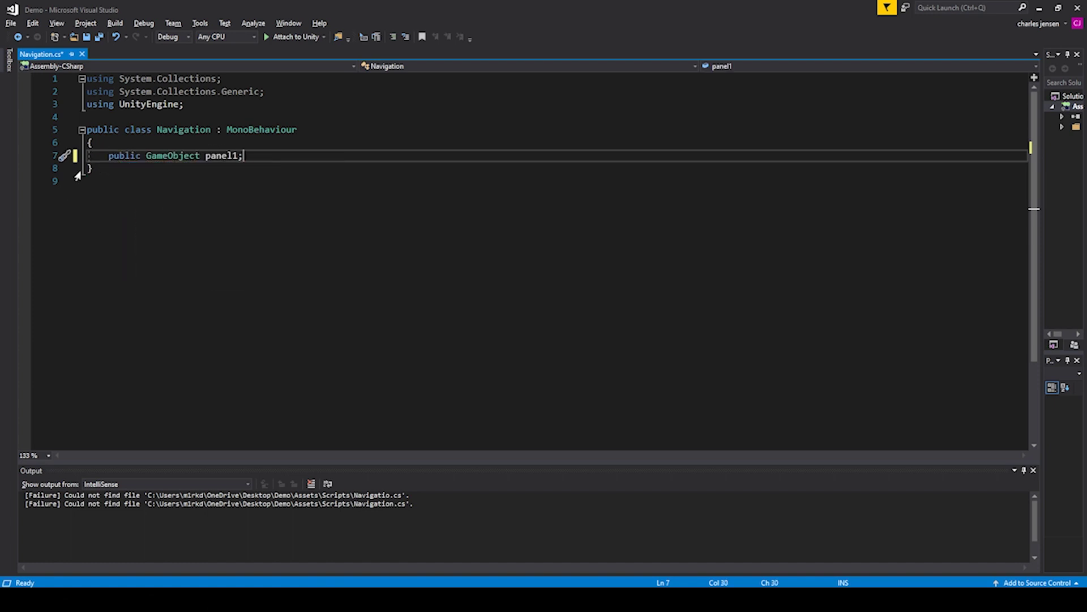
key(shift+Home)
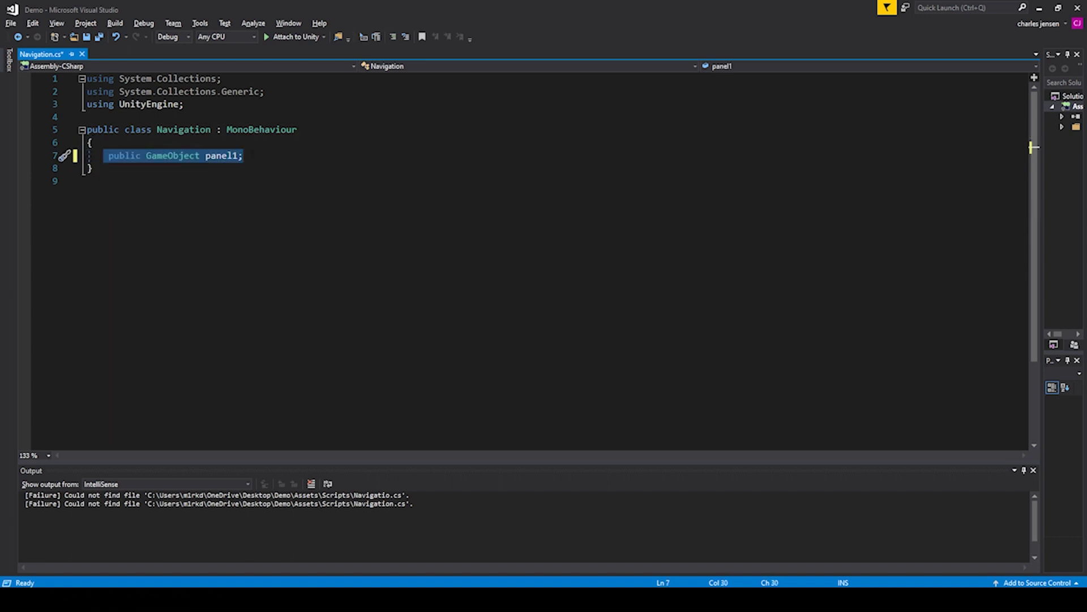
key(ctrl+c)
key(End)
key(Return)
key(ctrl+v)
key(Return)
key(ctrl+v)
key(Return)
key(ctrl+v)
key(Return)
key(ctrl+v)
key(Return)
key(ctrl+v)
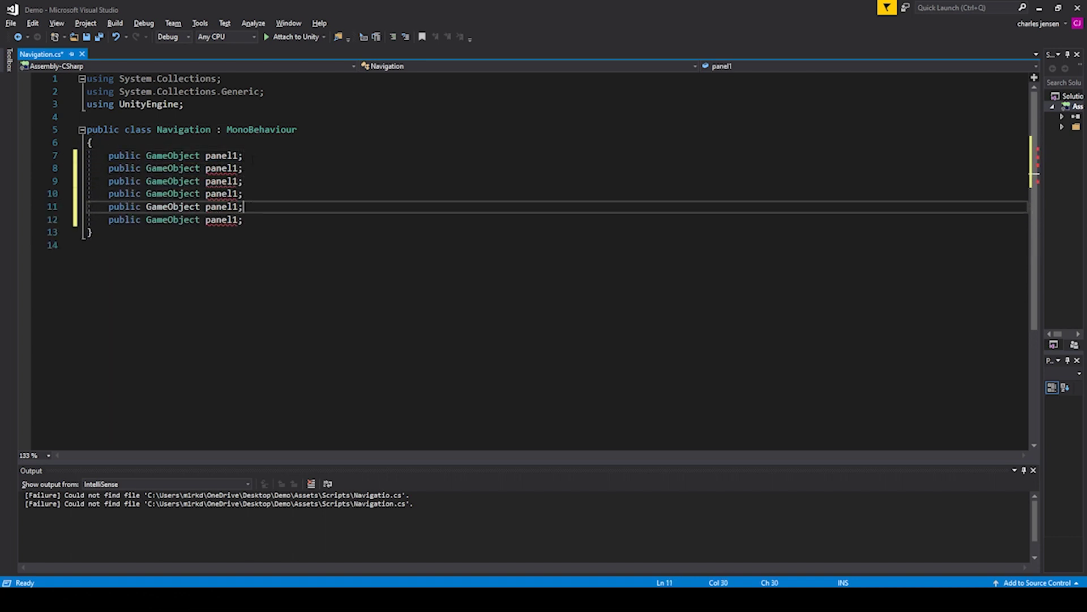
Rename the five duplicated fields to panel2, panel3, panel4, panel5 and panel6, and save the script.
key(Up)
key(Up)
key(Up)
key(Up)
key(Left)
key(BackSpace)
text(2)
key(Down)
key(BackSpace)
text(3)
key(Down)
key(BackSpace)
text(4)
key(Down)
key(Down)
key(Up)
key(BackSpace)
text(4)
key(BackSpace)
text(5)
key(Down)
key(BackSpace)
text(6)
key(ctrl+s)
Declare a public GameObject[] array named panels below the panel fields, separated by a blank line.
key(Return)
key(Return)
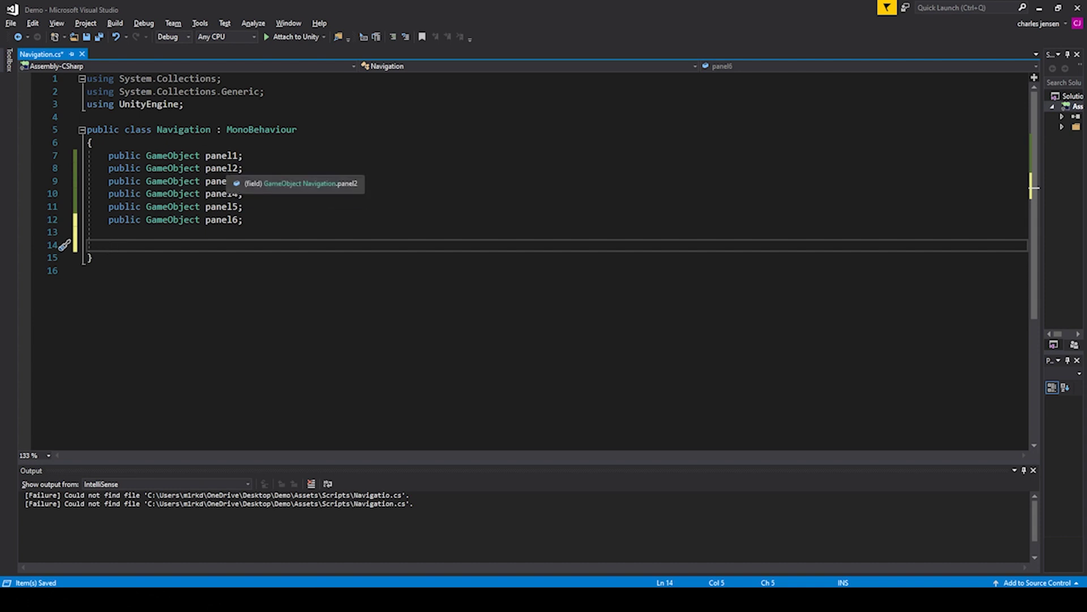
text(public game)
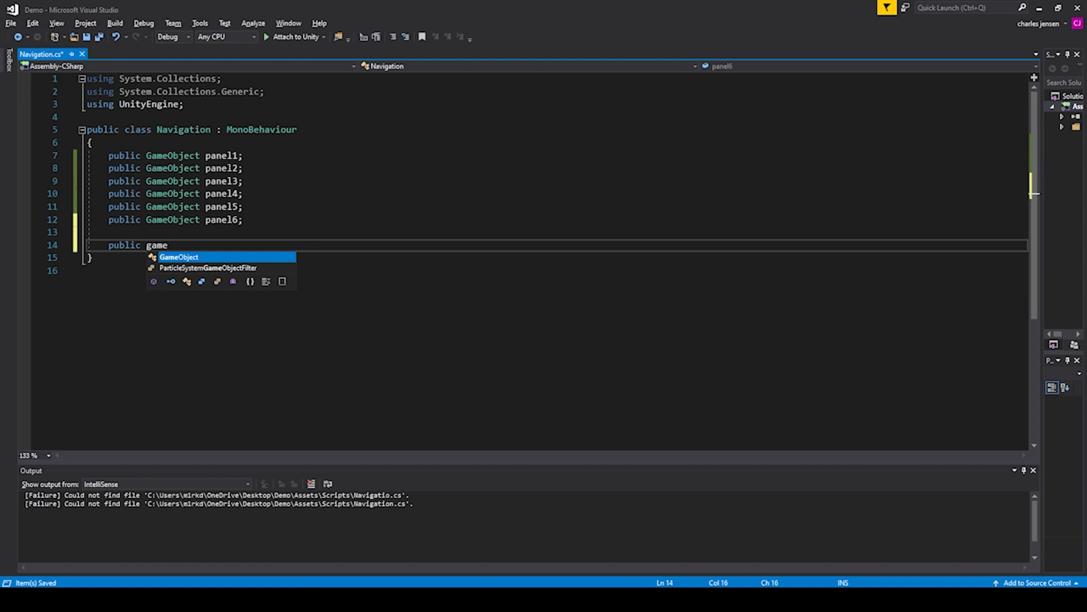
key(Tab)
text([])
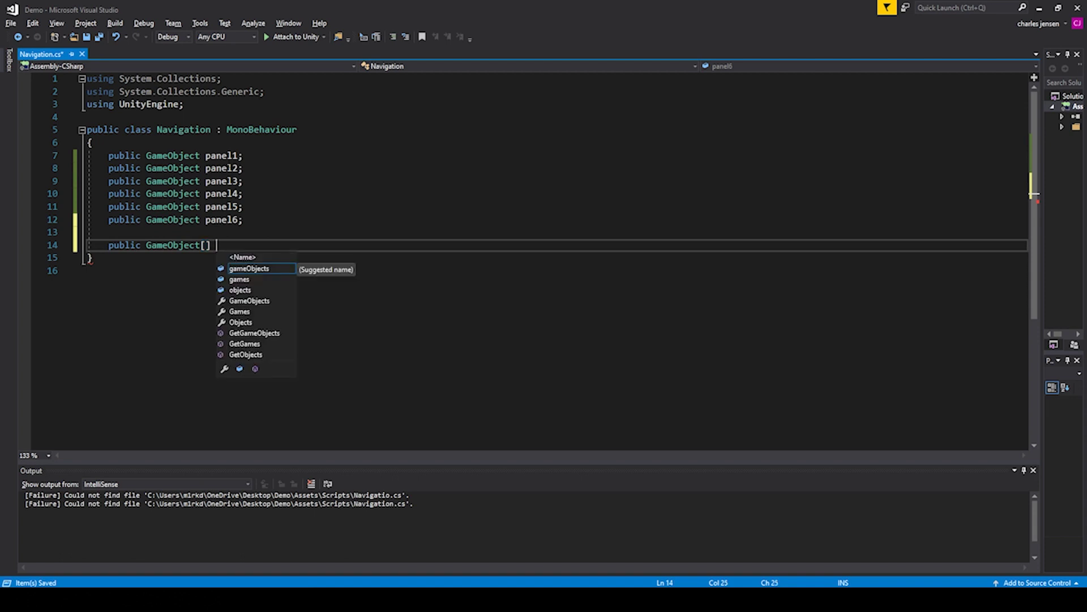
text( Panel)
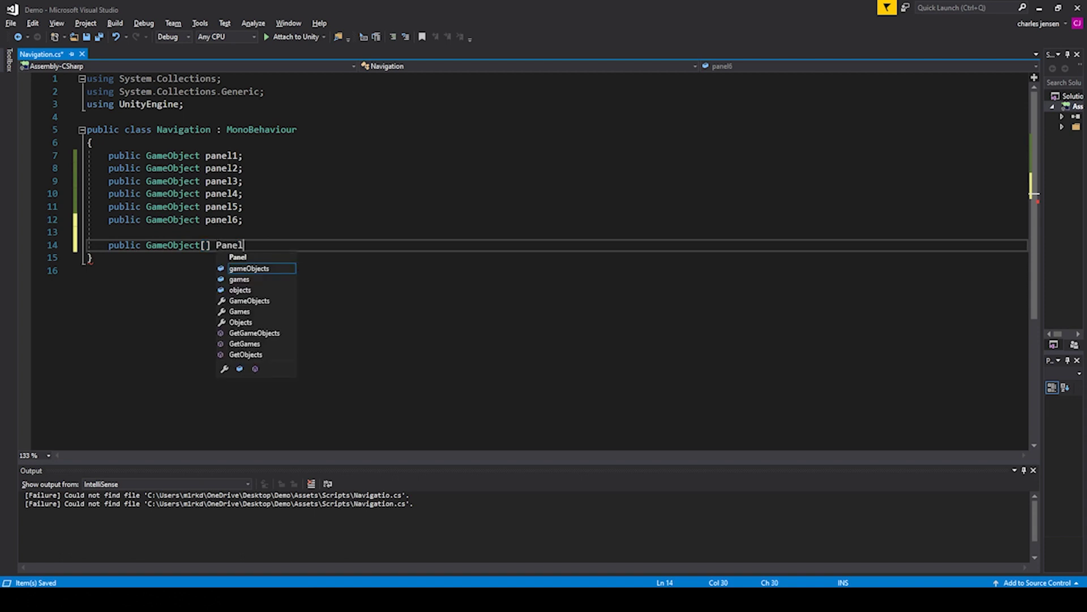
key(BackSpace)
key(BackSpace)
key(BackSpace)
text(panels;)
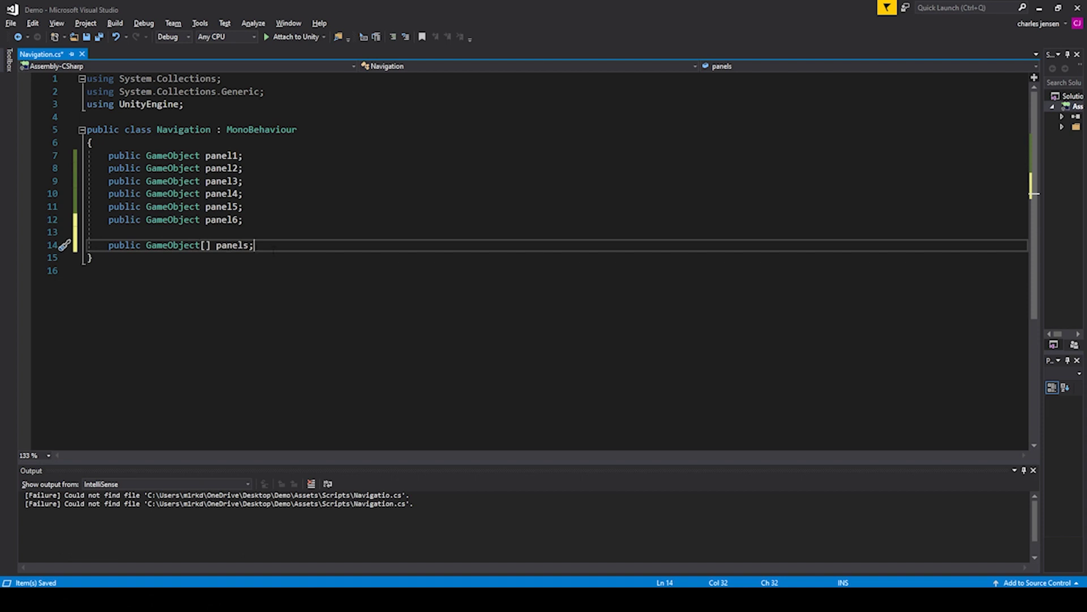
Add a public void page1() method with an empty, multi-line body below the panels array.
key(Return)
key(Return)
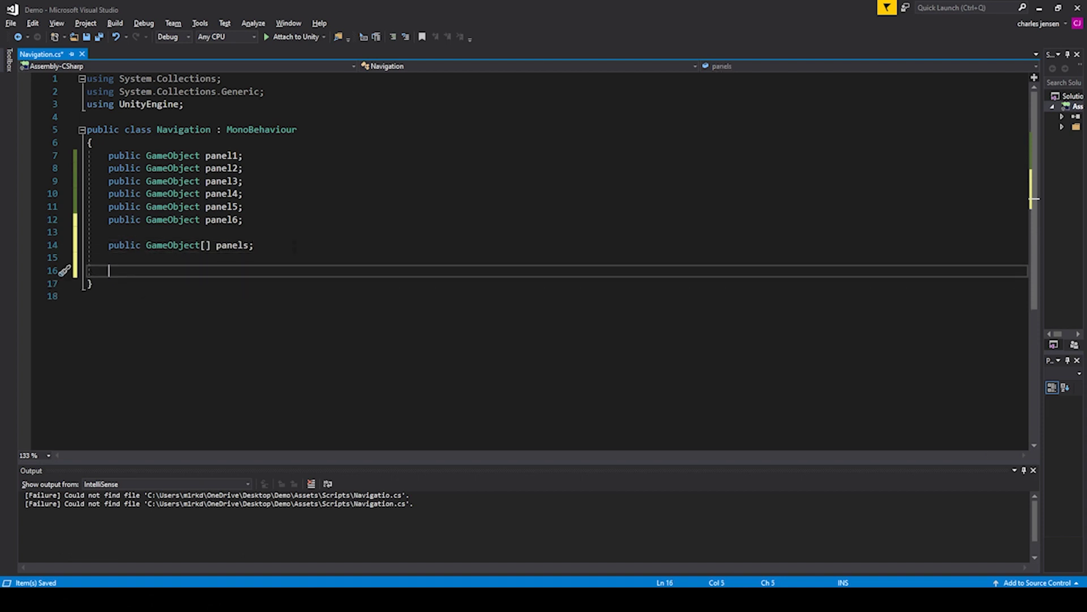
text(public voi)
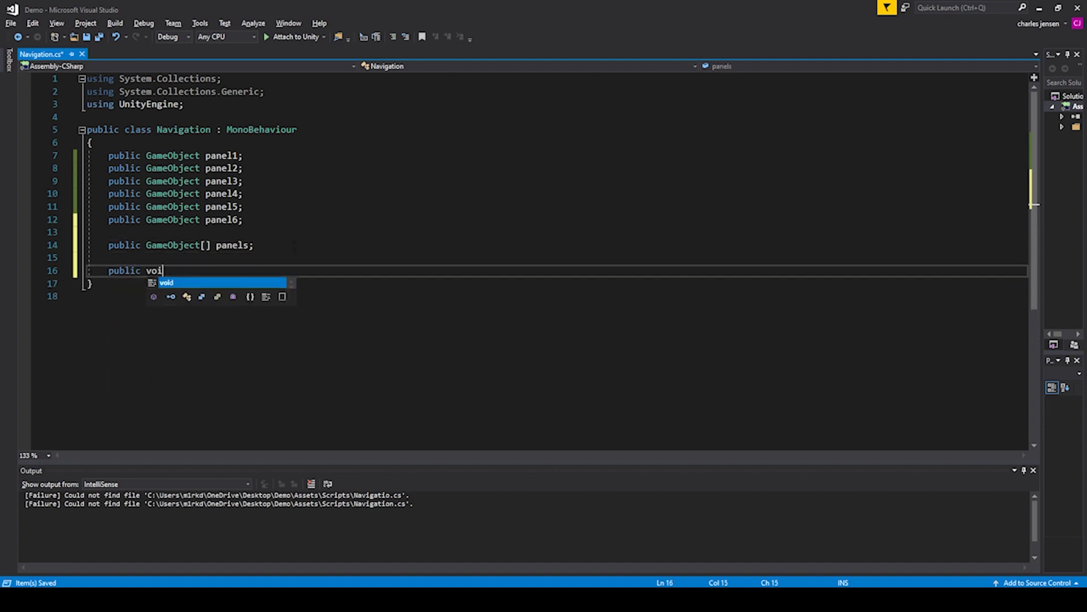
text(d page1() { })
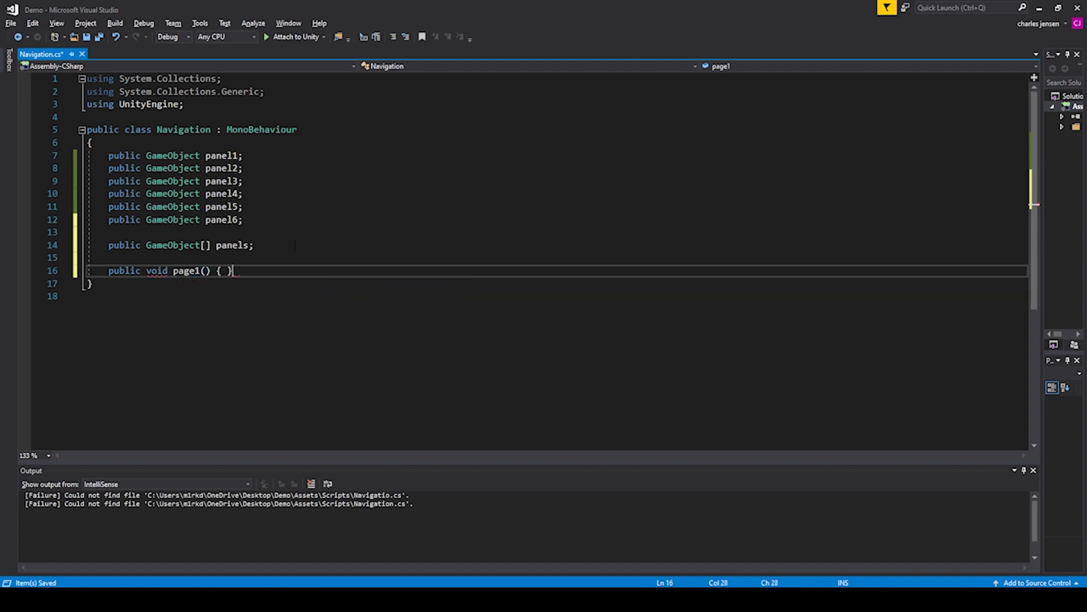
key(Left)
key(Return)
key(Right)
key(Return)
Write the statement panel1.SetActive(true); in the body of page1().
text(panel11)
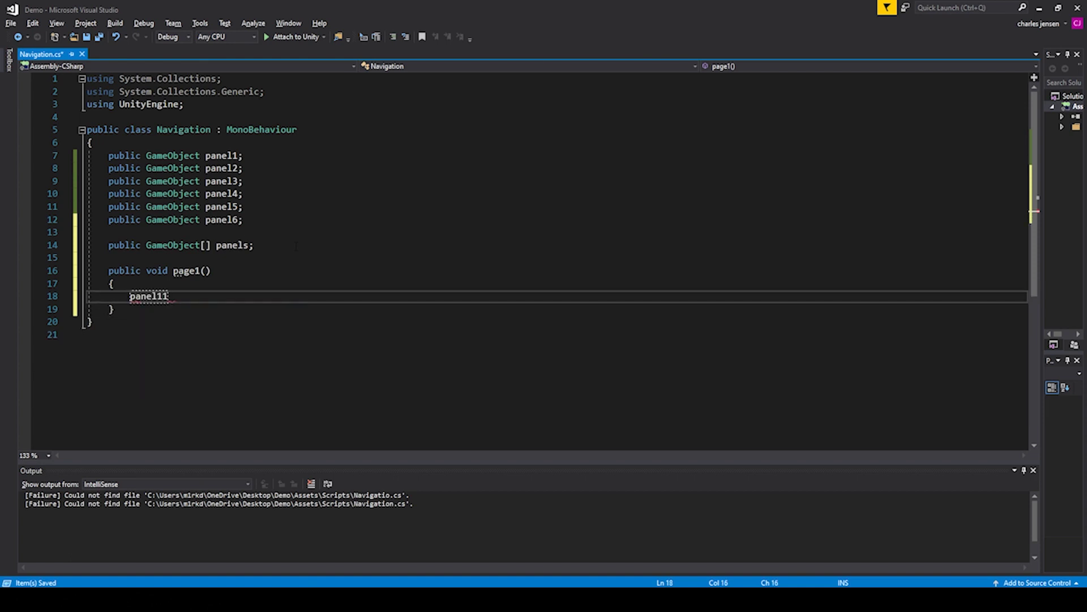
key(BackSpace)
text(.set)
key(Tab)
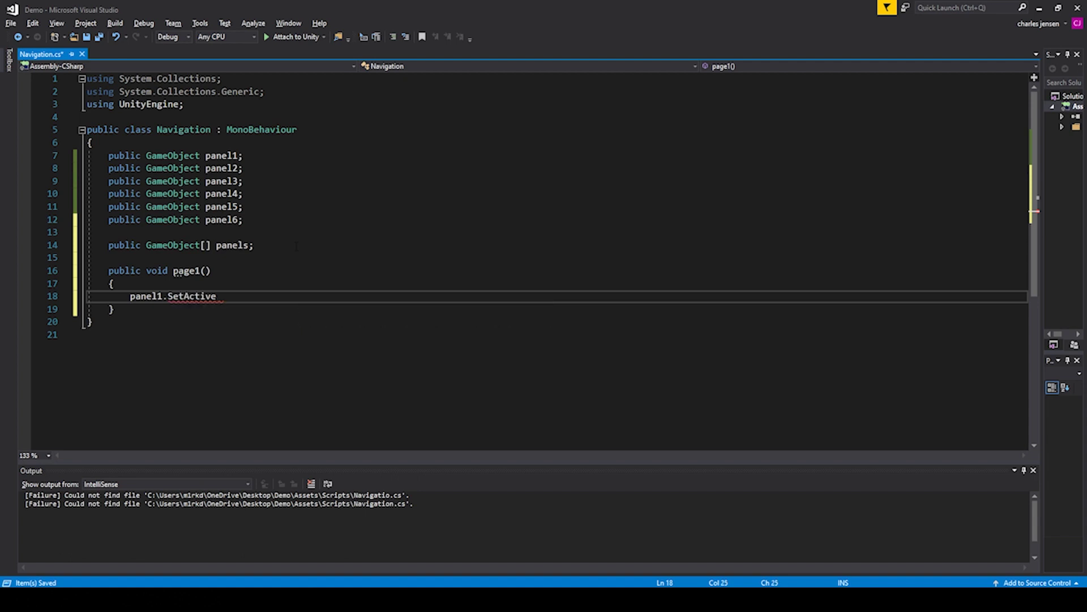
text(()ture)
key(BackSpace)
key(BackSpace)
key(BackSpace)
text(rue)
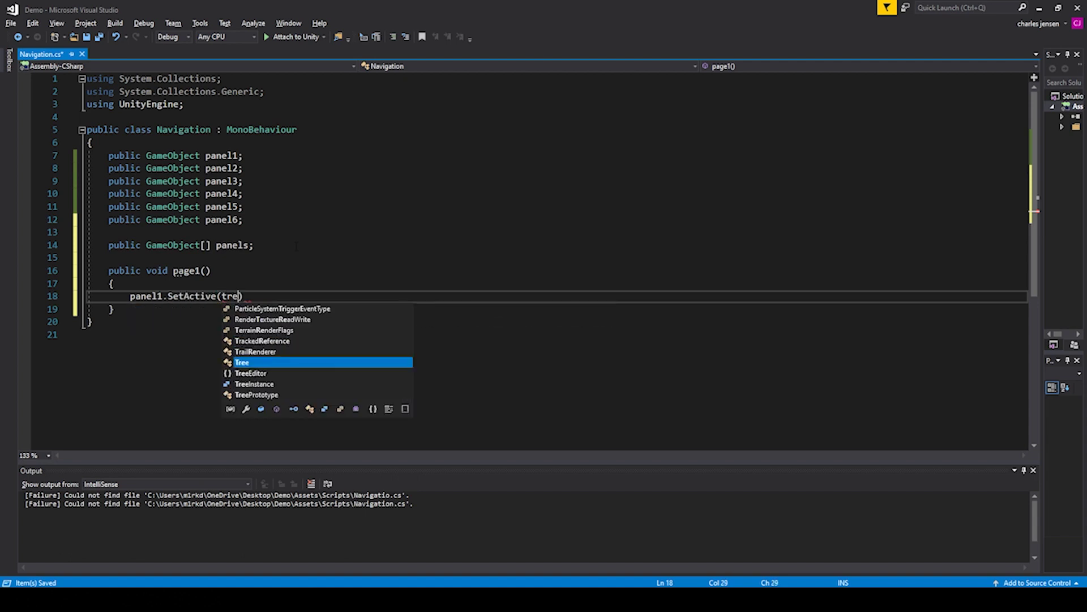
text())
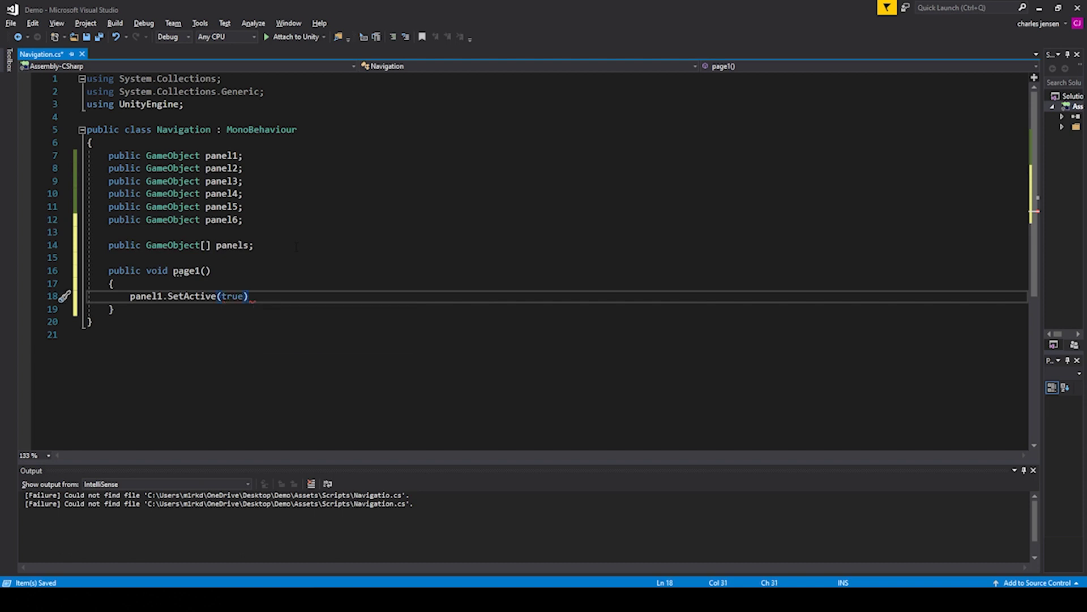
text(;)
Add the statement panel2.SetActive(false); below the panel1 line in page1() and start a new line.
key(Return)
text(panel)
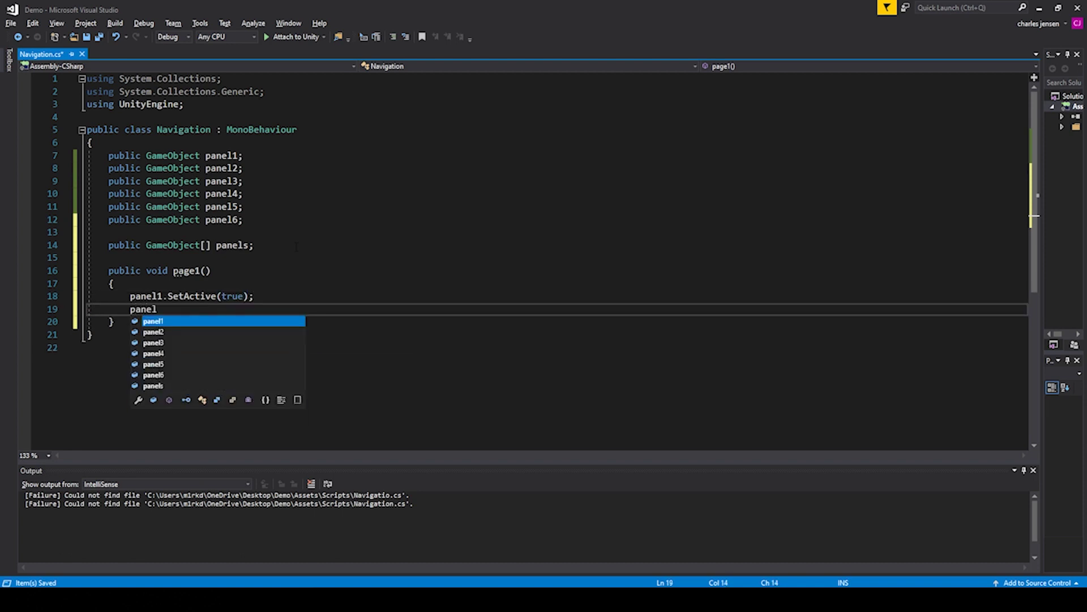
text(2.seta)
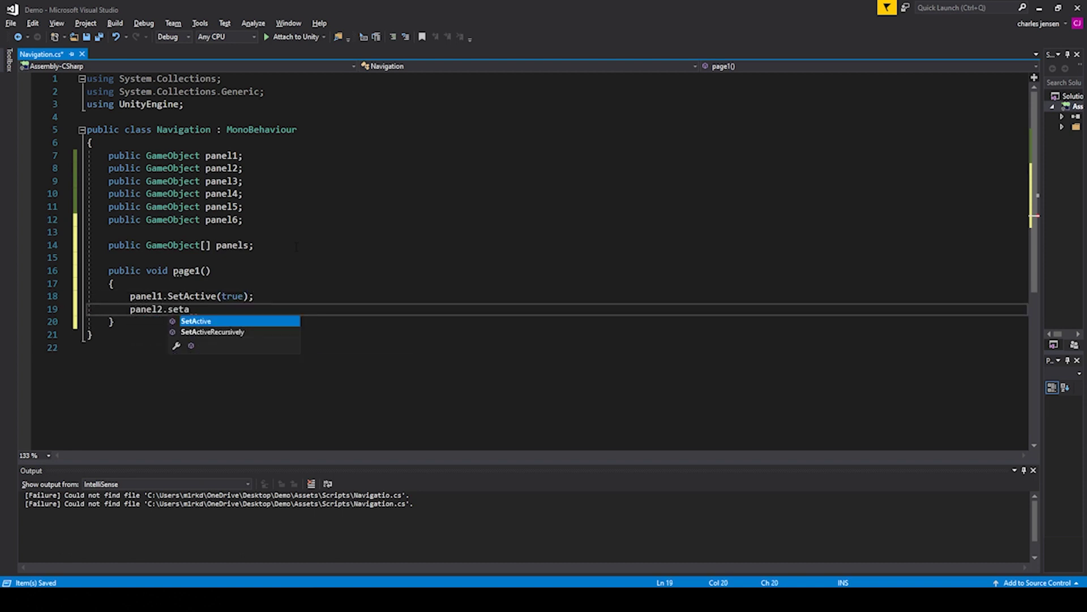
key(Tab)
text((false))
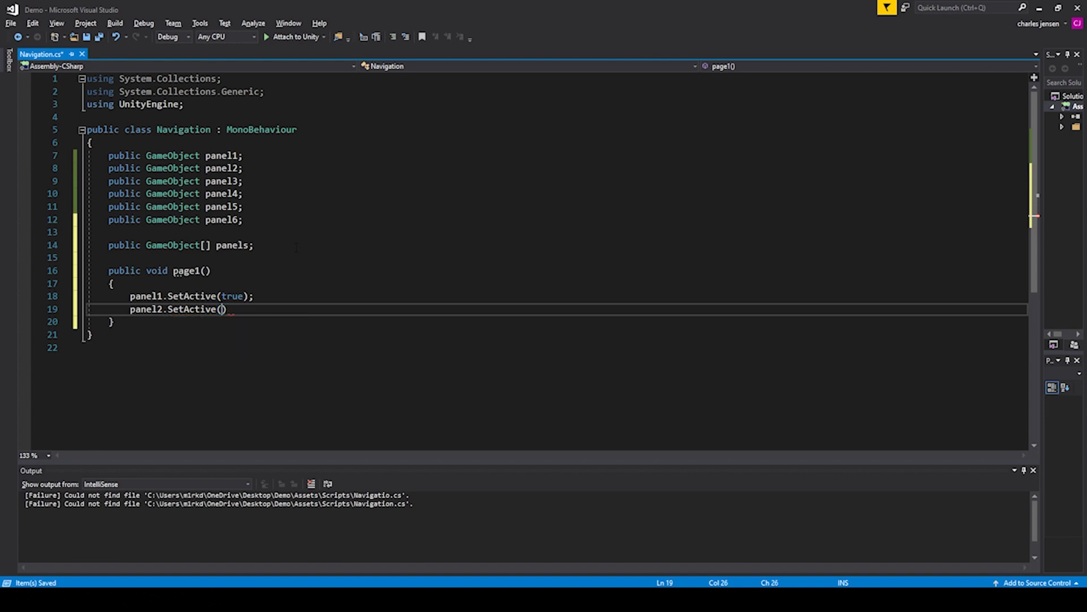
text(;)
key(Return)
text(panel4)
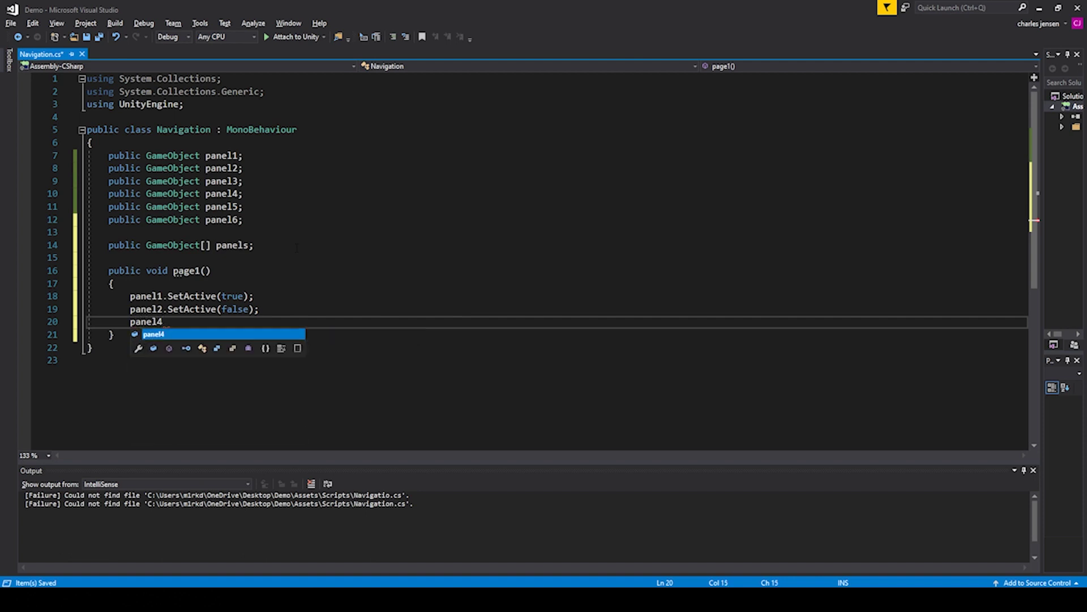
key(BackSpace)
text(3)
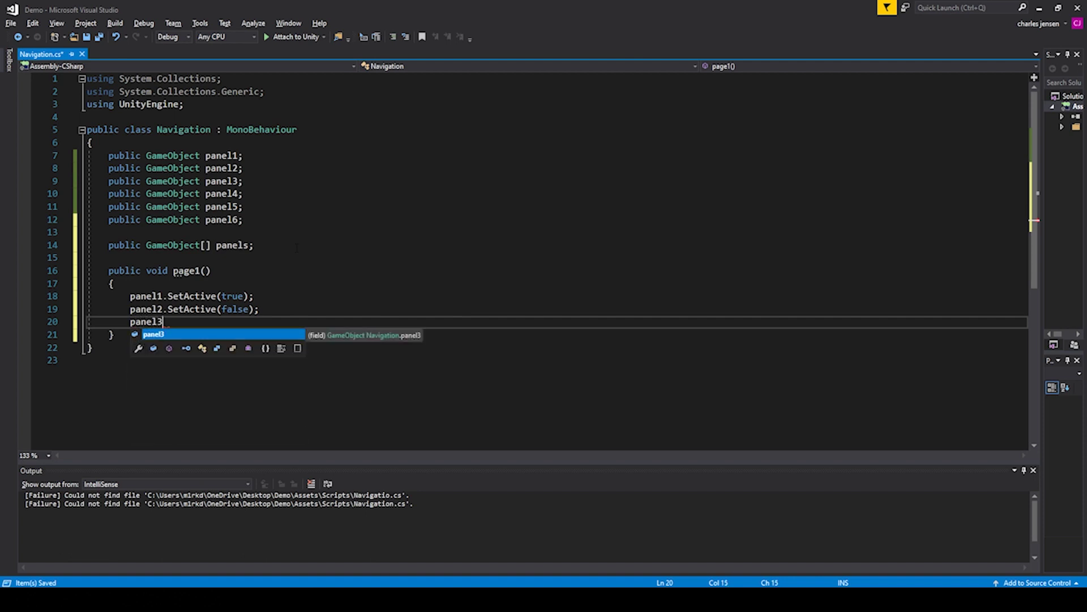
key(BackSpace)
key(BackSpace)
key(BackSpace)
key(BackSpace)
key(BackSpace)
key(BackSpace)
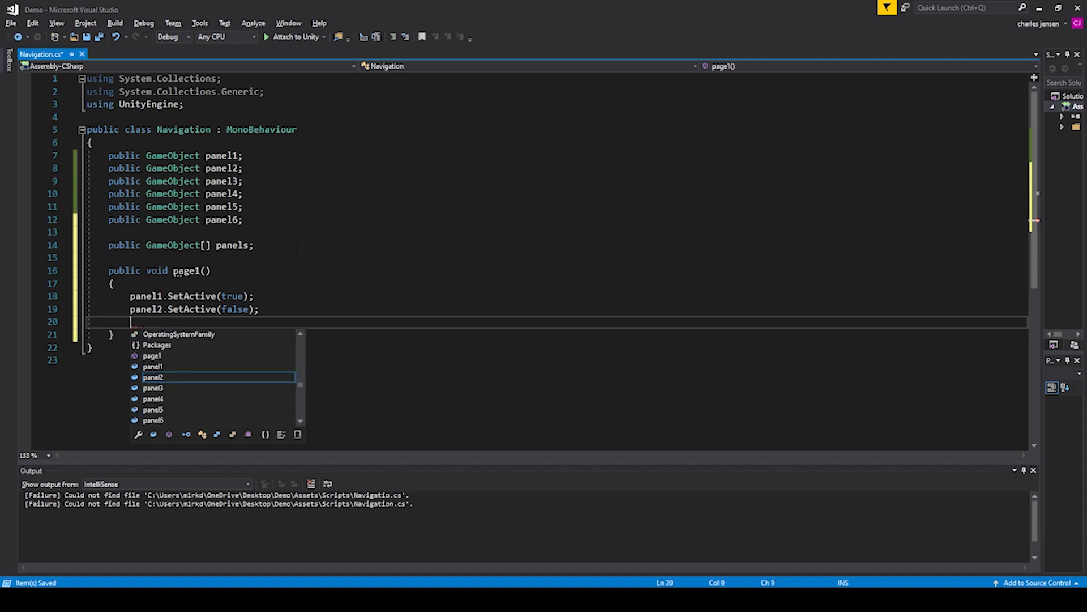
Duplicate the panel2.SetActive(false); line four times beneath itself in the page1() method.
drag(127, 308, 260, 308)
key(ctrl+c)
click(260, 309)
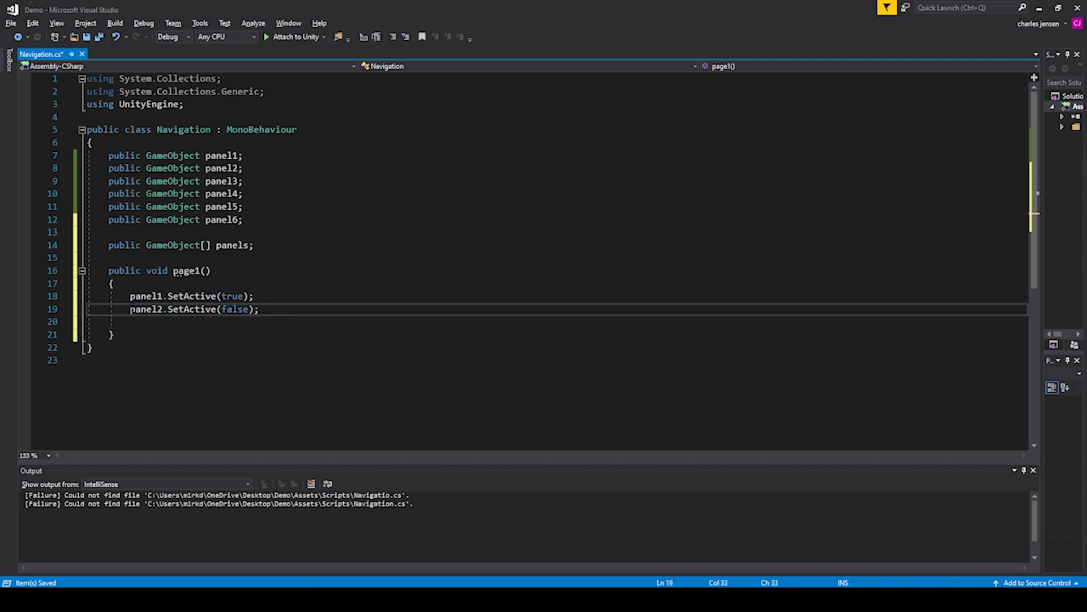
drag(129, 309, 167, 309)
click(260, 309)
key(Return)
key(ctrl+v)
key(Return)
key(ctrl+v)
key(Return)
key(ctrl+v)
key(Return)
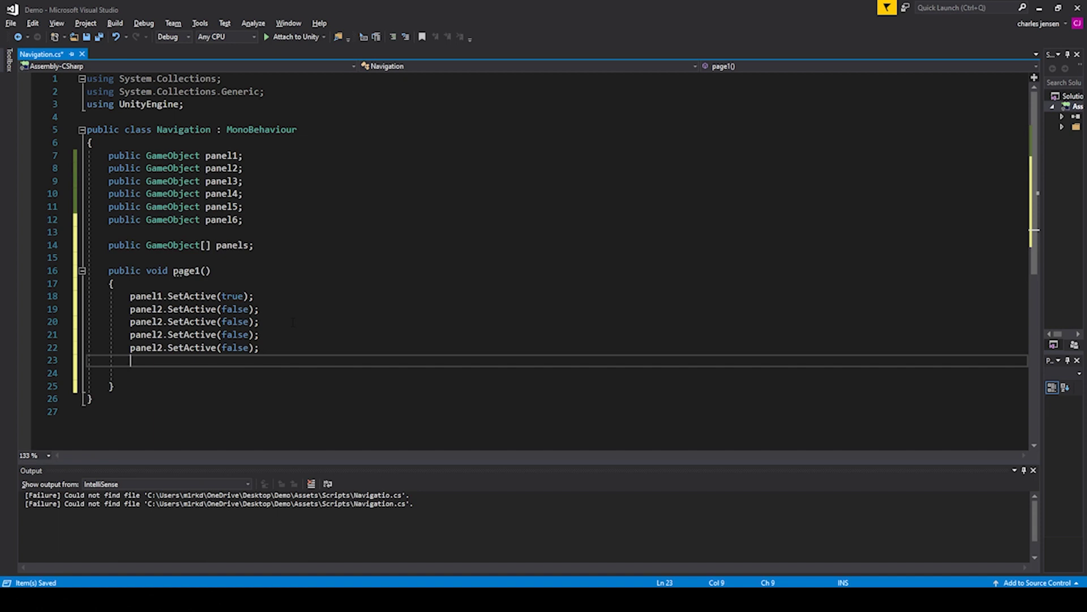
key(ctrl+v)
Renumber the four duplicated lines in page1() to panel3, panel4, panel5 and panel6, and save the script.
key(Up)
key(Up)
key(Left)
key(Up)
key(Left)
key(Left)
key(Left)
key(Left)
key(Left)
key(Left)
key(Left)
key(Left)
key(Left)
key(Left)
key(Left)
key(Left)
key(Left)
key(Left)
key(Left)
key(Left)
key(Down)
key(BackSpace)
text(4)
key(Down)
key(BackSpace)
text(5)
key(Down)
key(BackSpace)
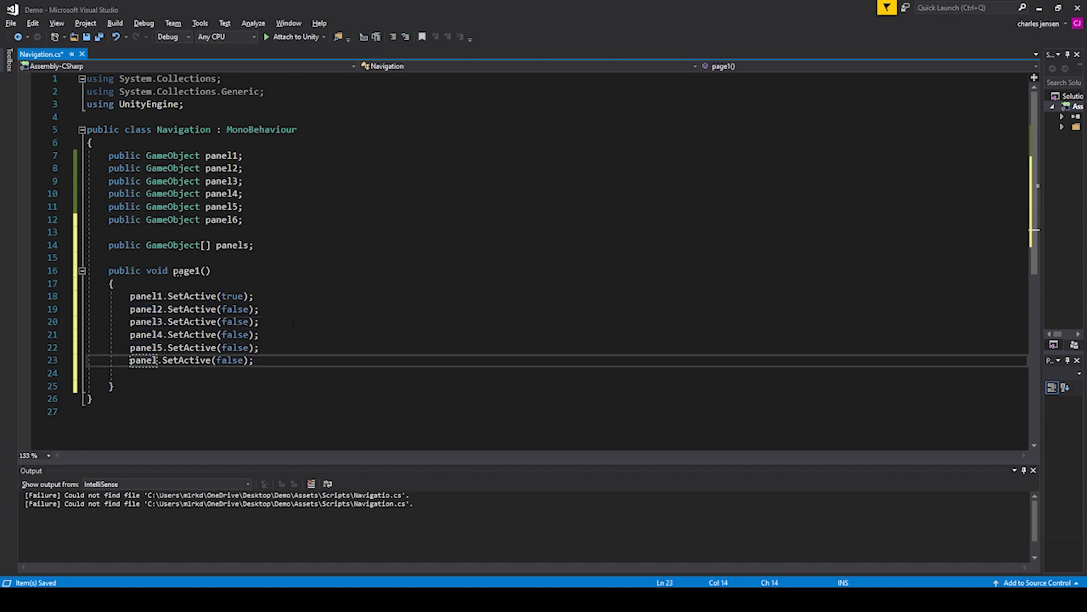
text(6)
key(ctrl+s)
click(282, 334)
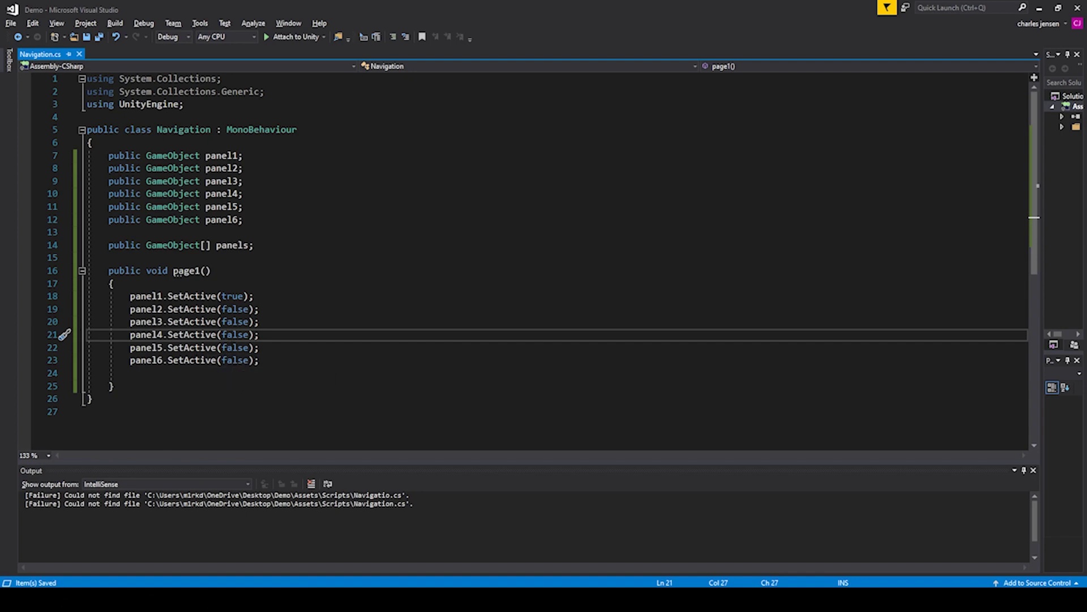
Remove the blank line at the end of page1() and add a copy of the method below it named page2.
click(184, 374)
key(BackSpace)
drag(184, 374, 103, 271)
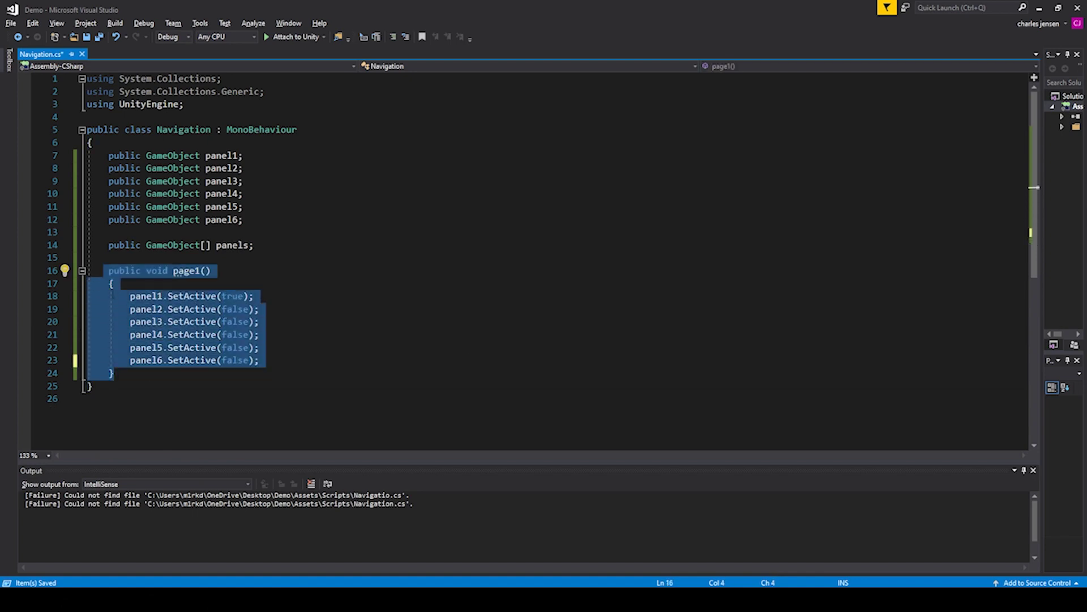
key(ctrl+c)
key(Right)
key(Return)
key(ctrl+v)
double_click(185, 341)
text(page2)
key(Down)
key(Down)
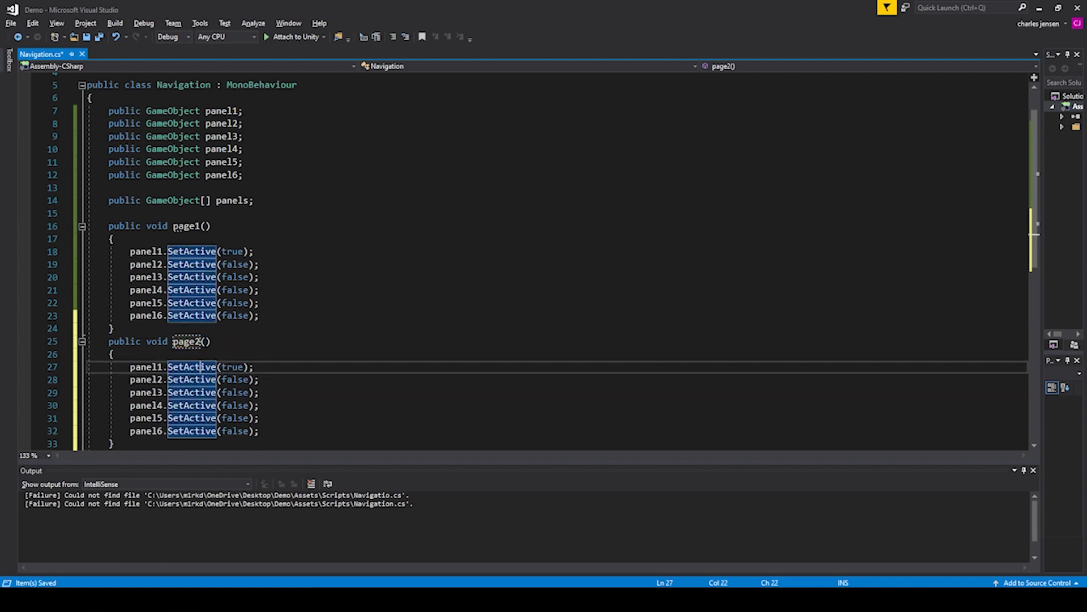
In page2(), set panel2 active to true and panel1 to false, and save the script.
double_click(237, 367)
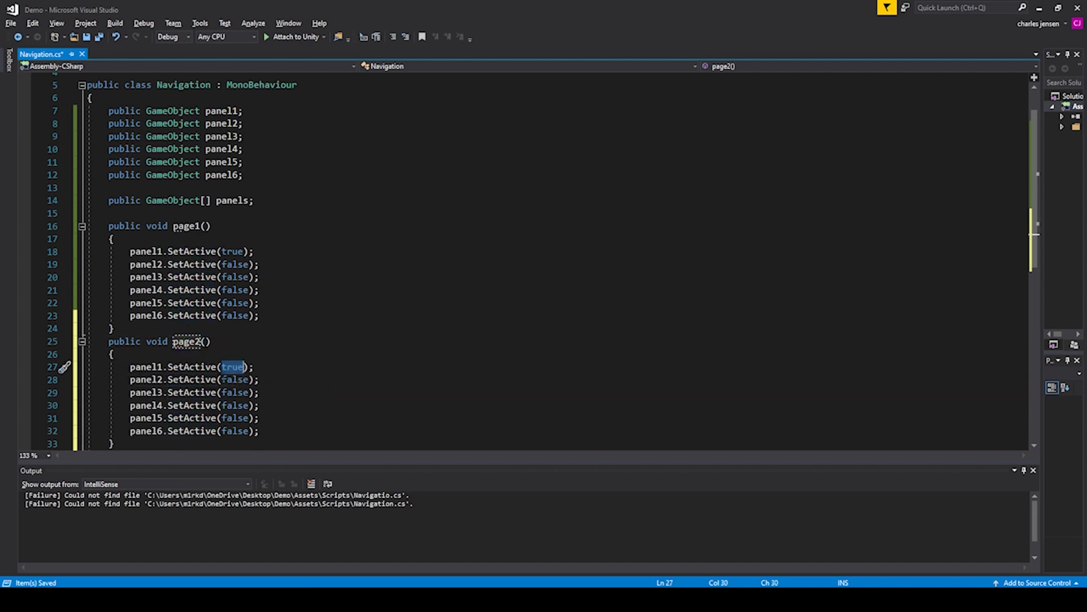
double_click(235, 379)
key(ctrl+v)
double_click(235, 393)
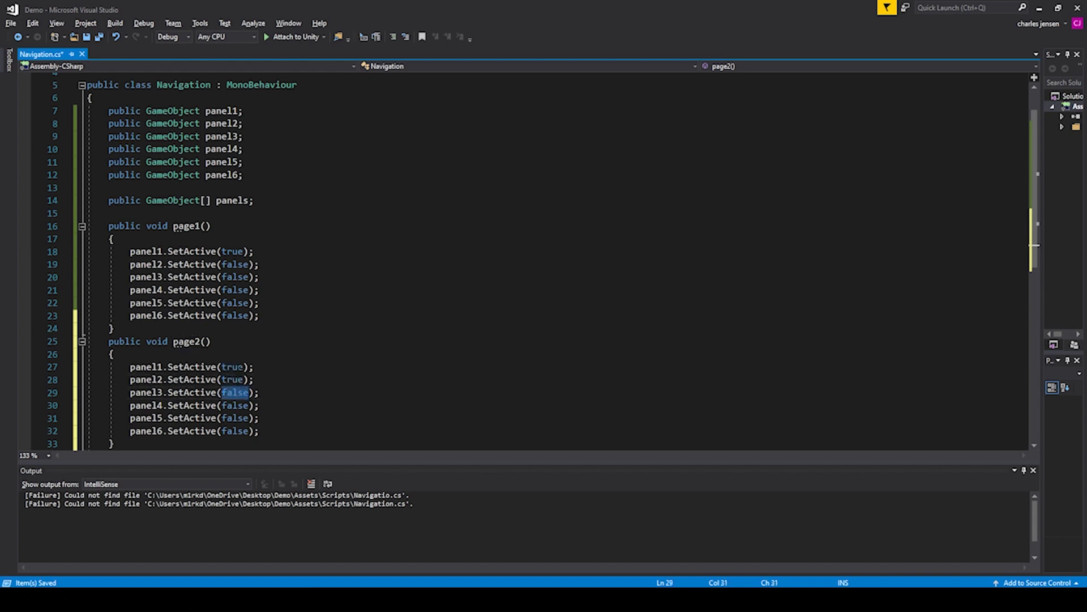
key(ctrl+c)
double_click(232, 367)
key(ctrl+v)
click(260, 405)
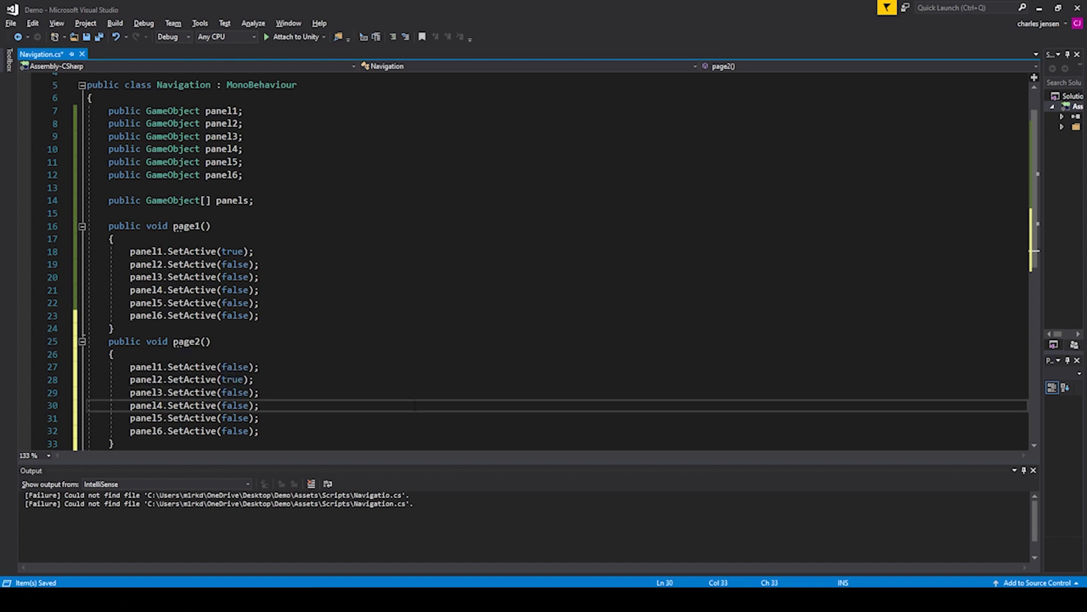
key(ctrl+s)
scroll(524, 261, down, 4)
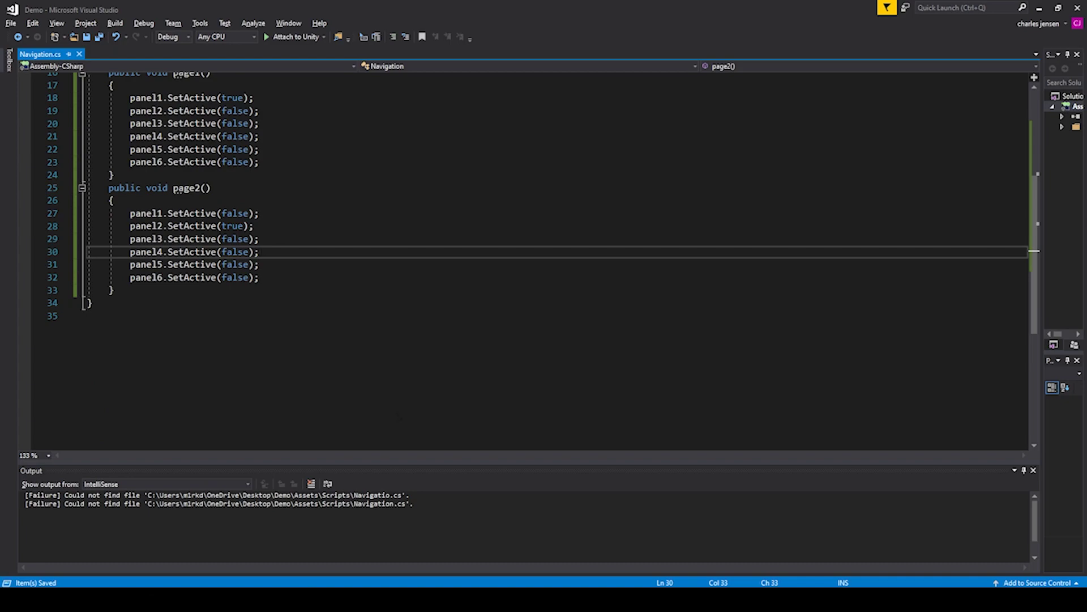
scroll(404, 418, up, 4)
Switch to Unity and attach the Navigation script to the NavigationBar object.
key(alt+Tab)
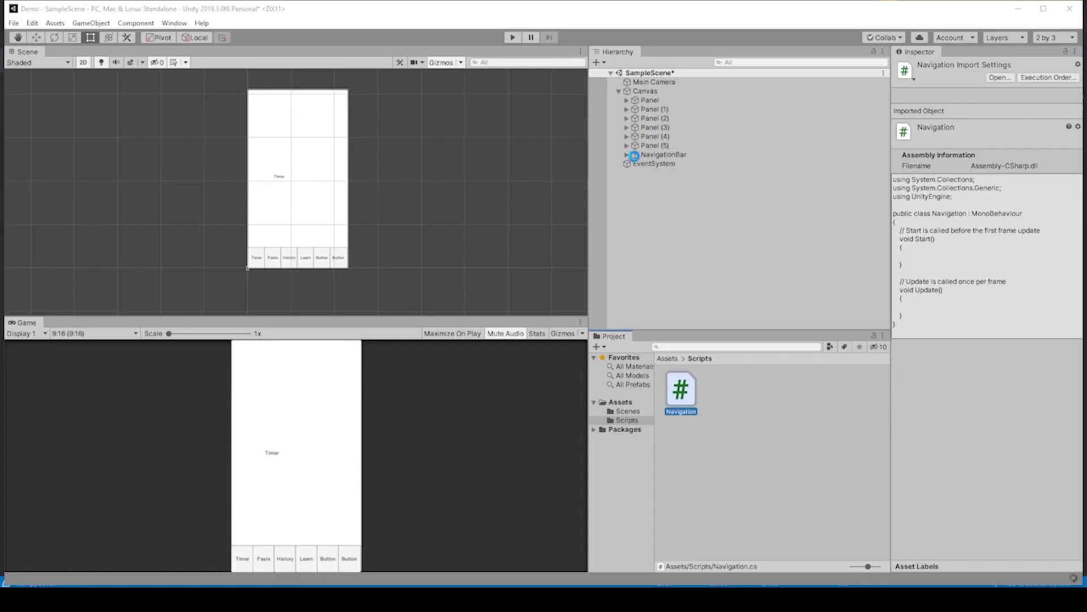
click(626, 154)
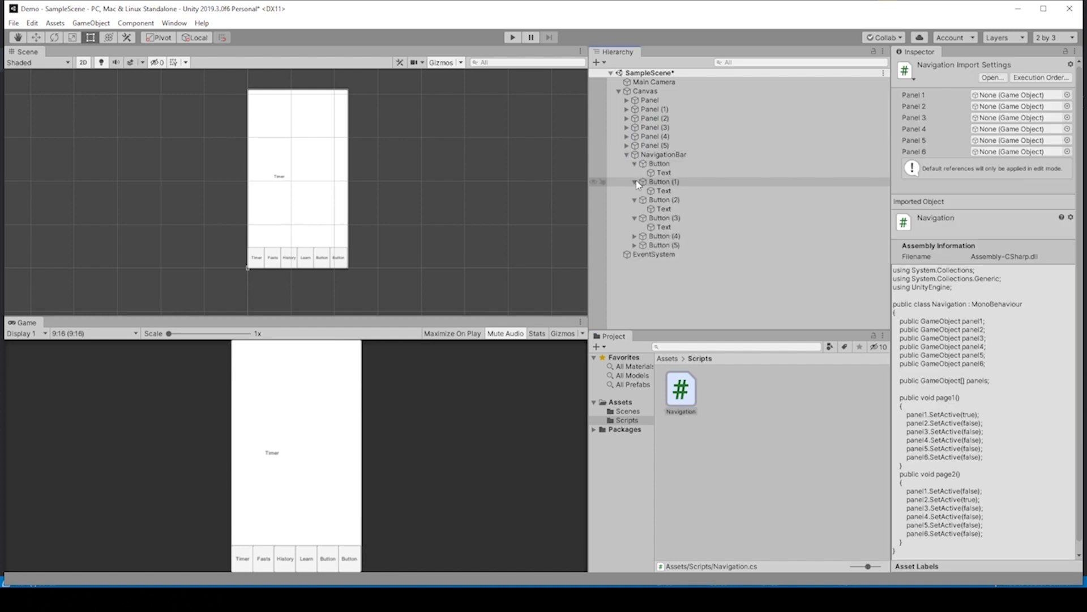
click(635, 190)
click(635, 191)
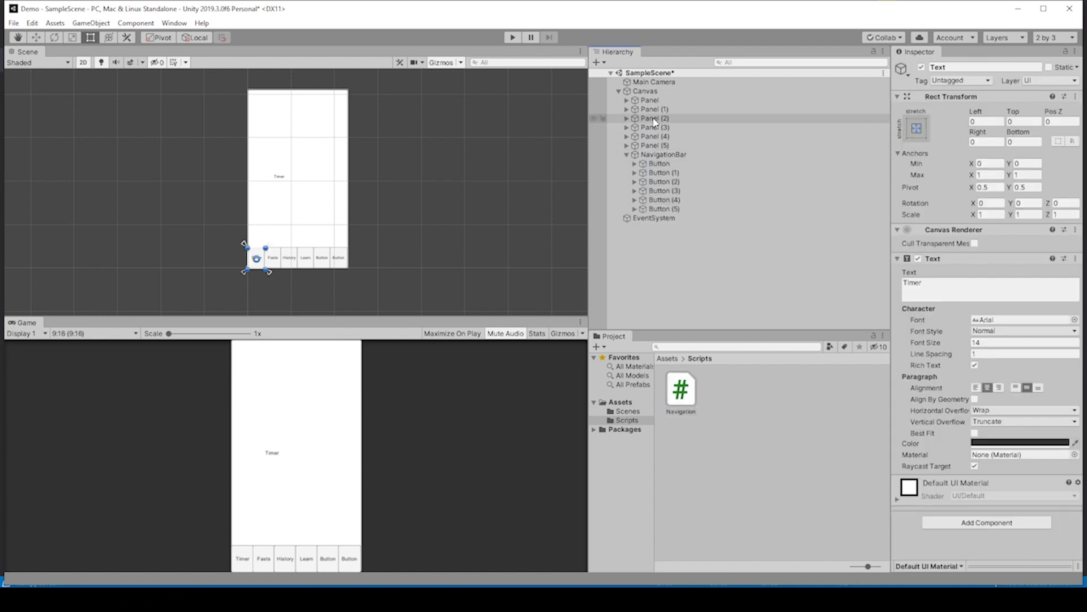
click(663, 155)
drag(685, 393, 988, 518)
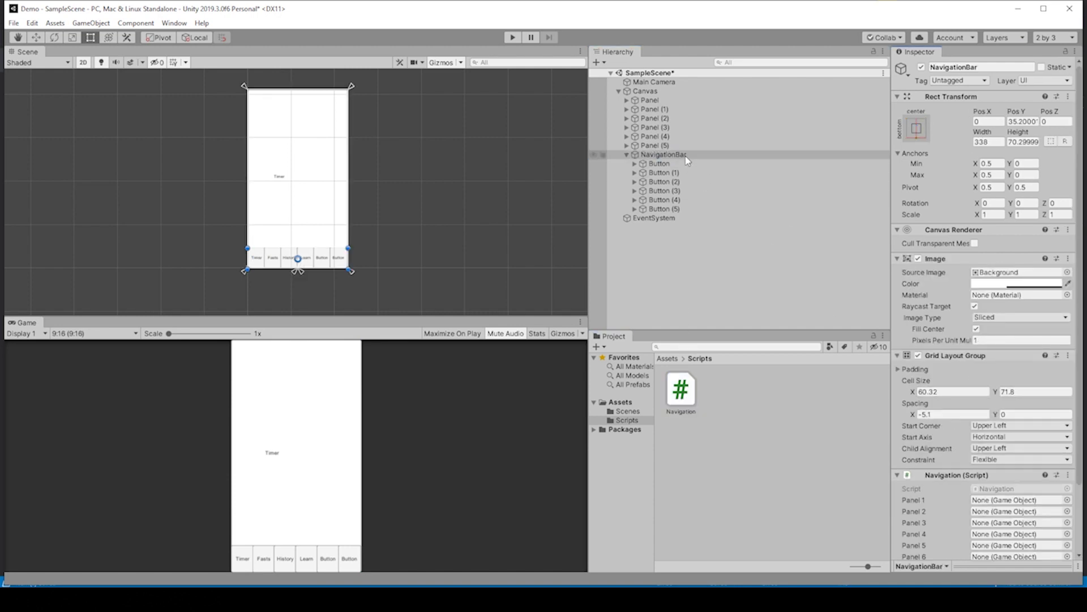
Assign Panel through Panel (5), in order, to the Panel 1 to Panel 6 fields of NavigationBar's Navigation script.
scroll(938, 458, down, 3)
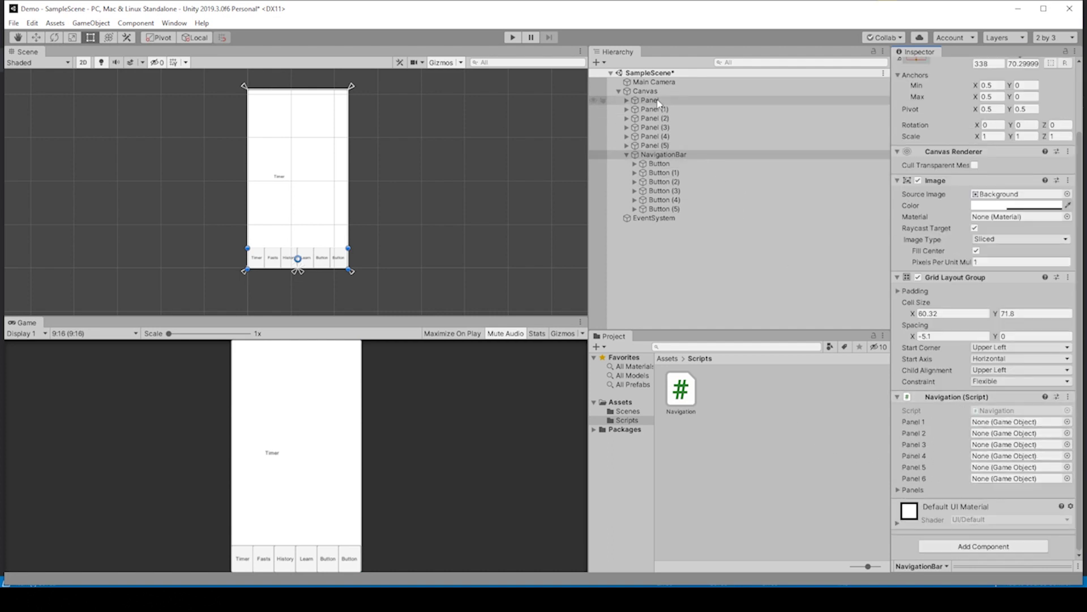
drag(650, 101, 1011, 421)
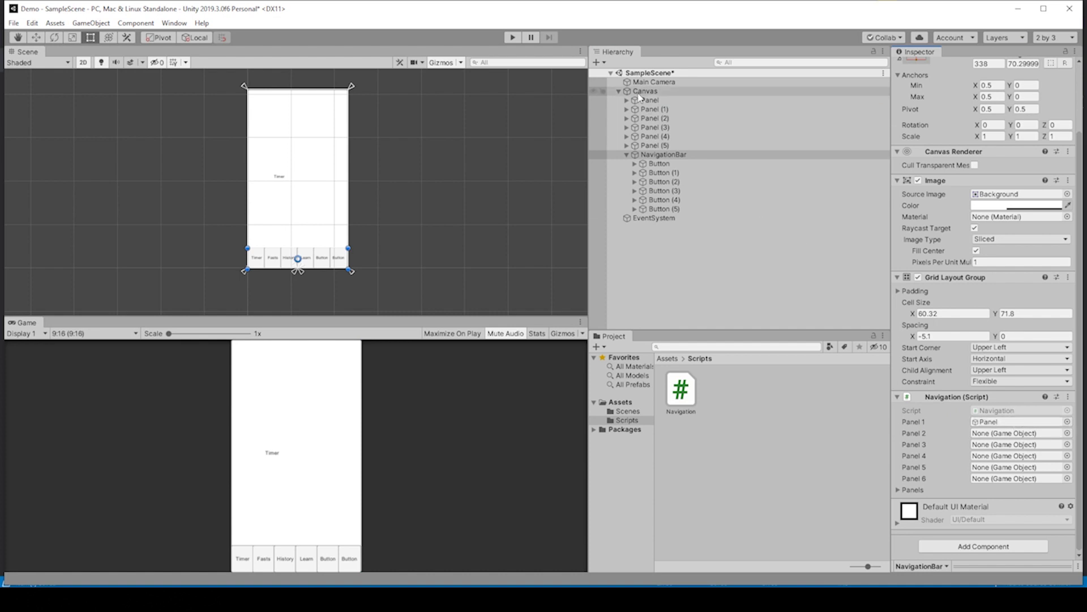
drag(667, 115, 1005, 444)
drag(667, 134, 996, 479)
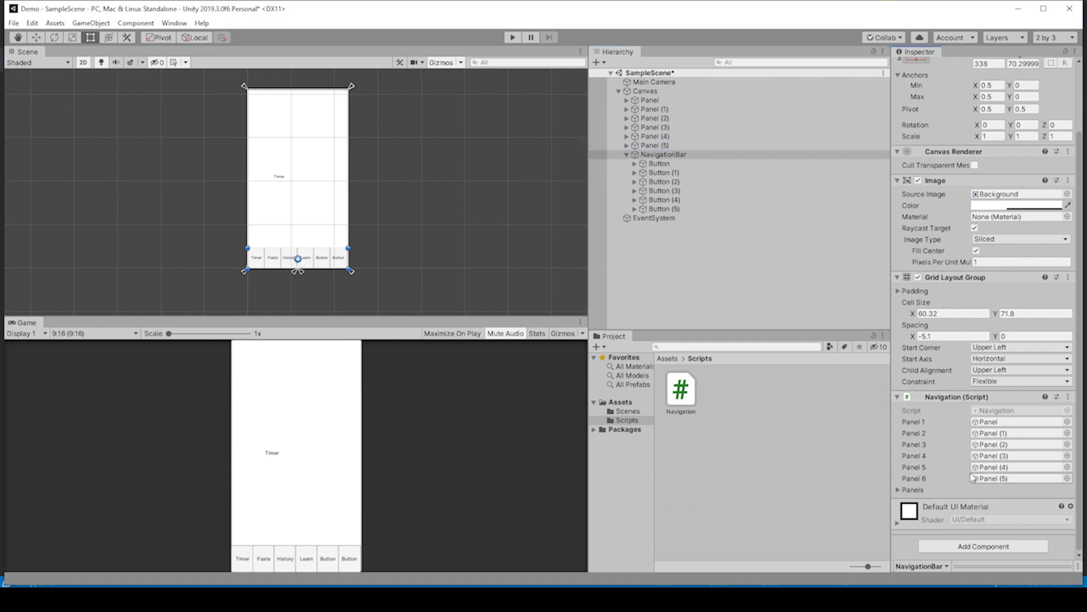
Add an On Click event to the first navigation button that calls Navigation.page1 on NavigationBar.
click(660, 166)
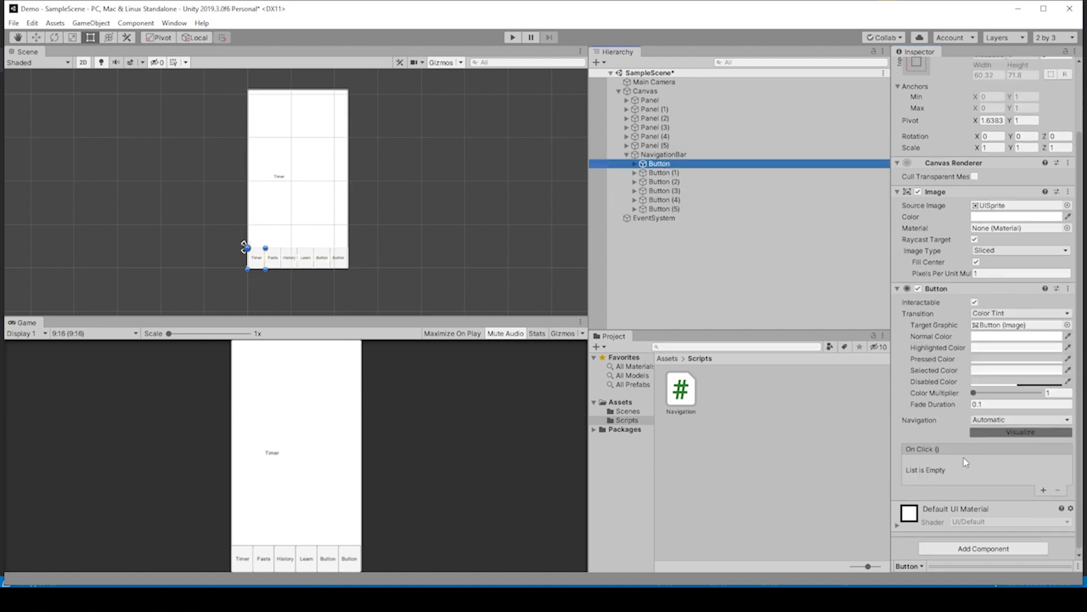
click(1044, 490)
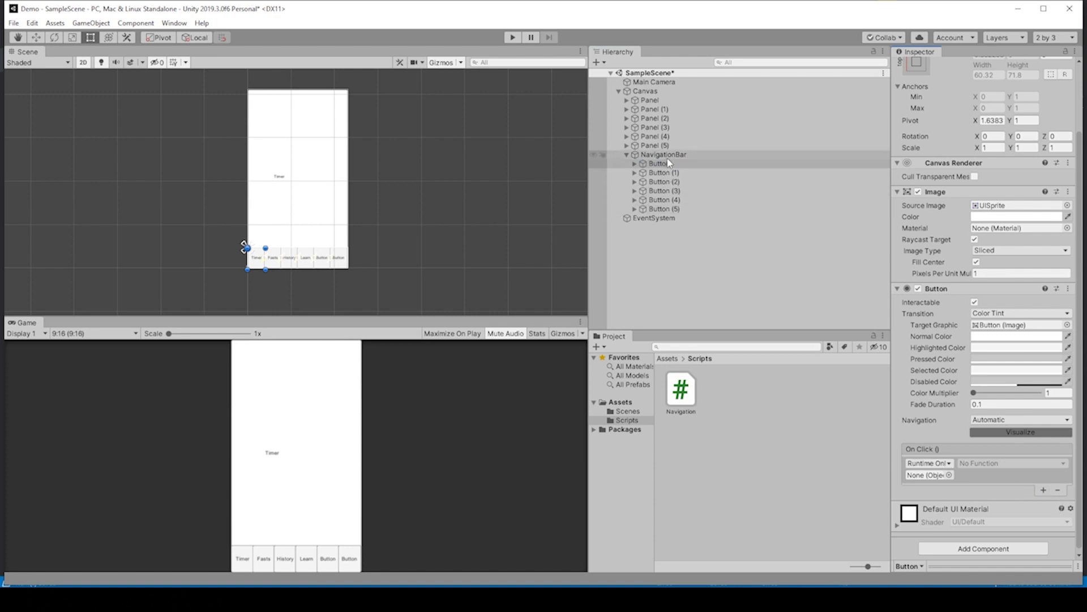
drag(663, 154, 935, 475)
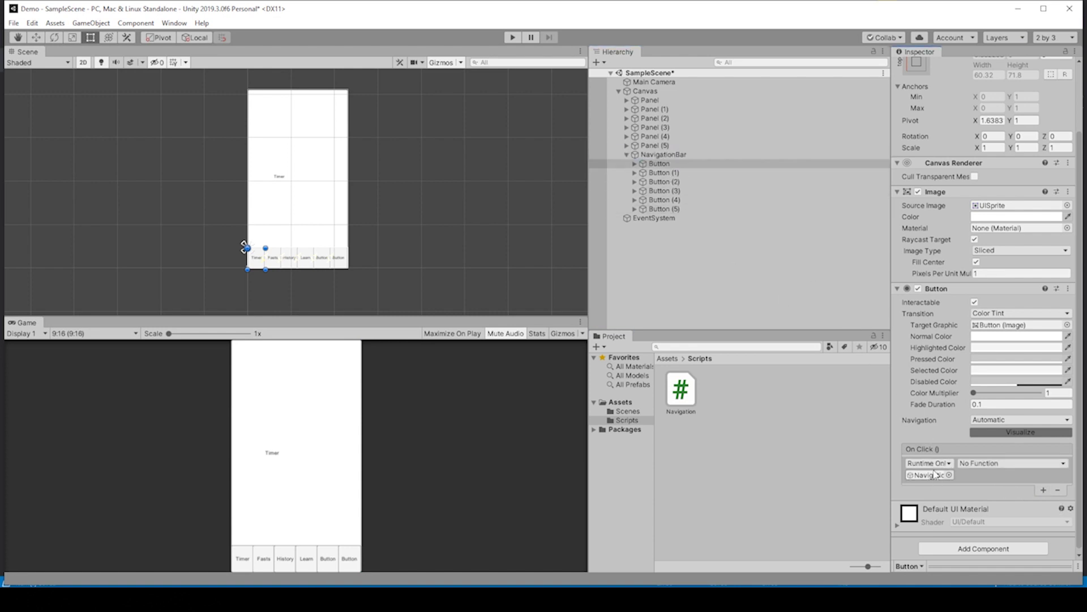
click(1034, 465)
mouse_move(1029, 561)
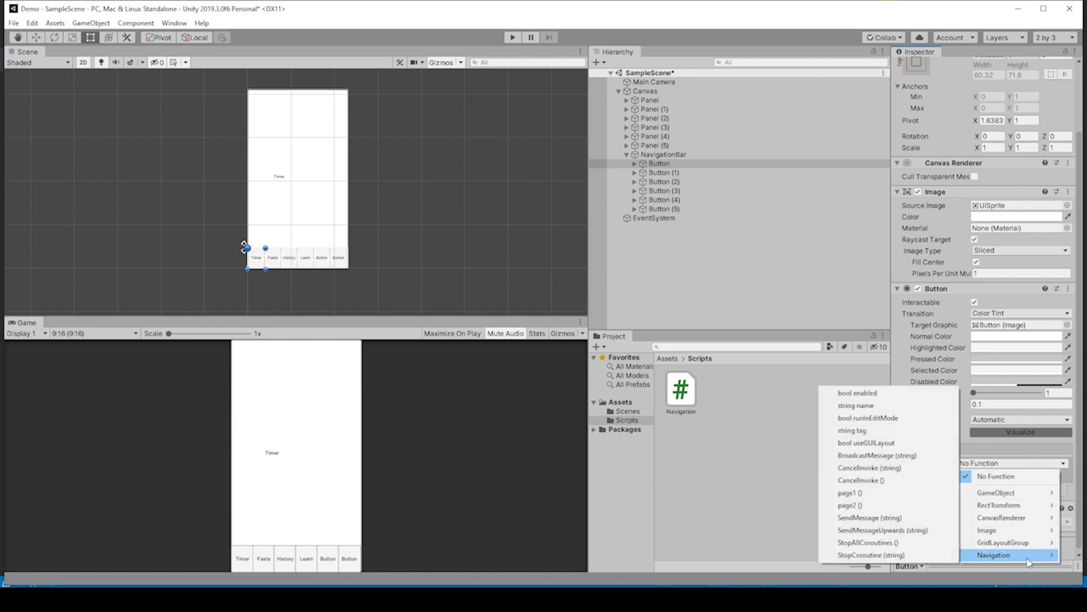
click(859, 496)
Add an On Click event to Button (1) that calls Navigation.page2 on NavigationBar.
click(665, 172)
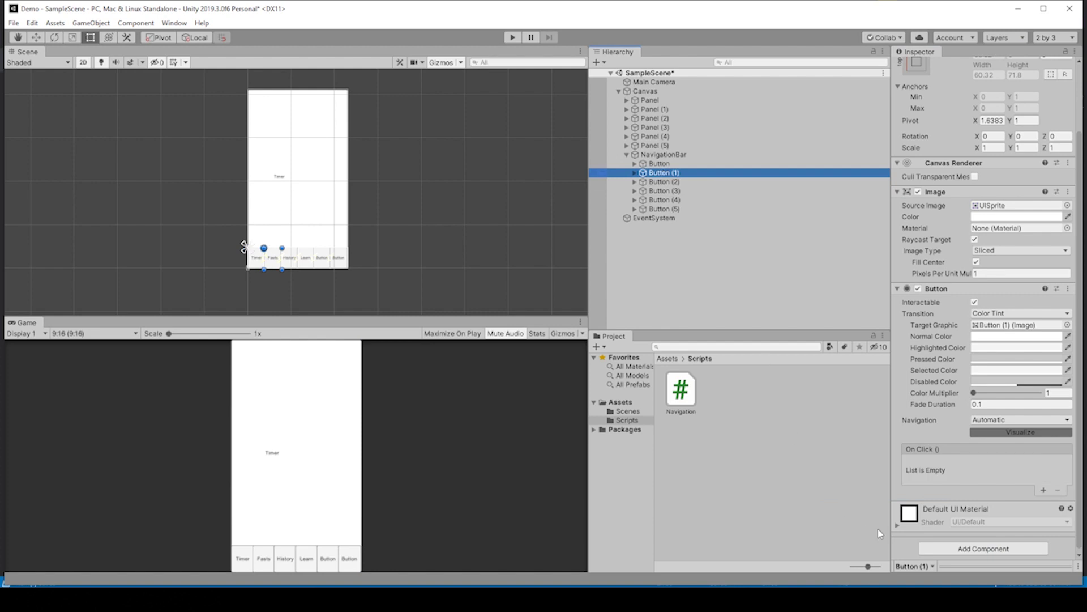
click(1043, 490)
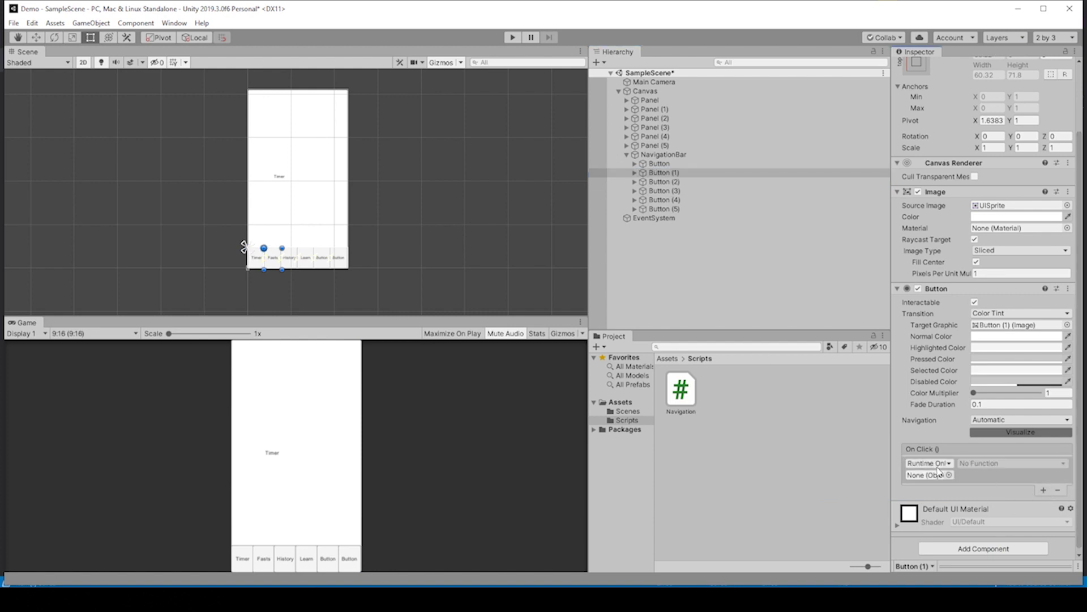
drag(662, 154, 929, 474)
click(1016, 465)
mouse_move(996, 554)
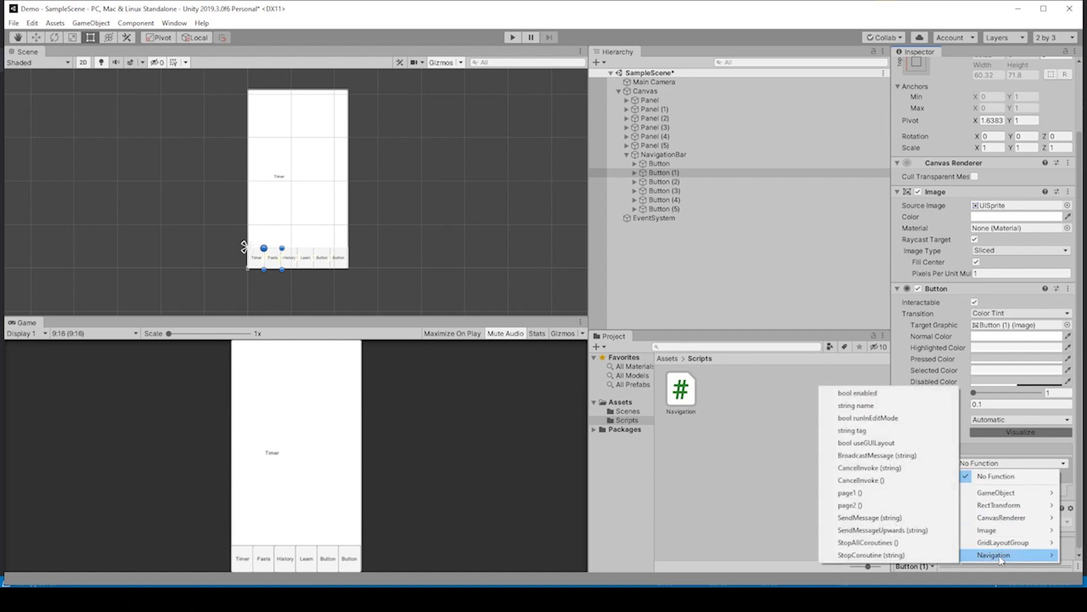
click(908, 510)
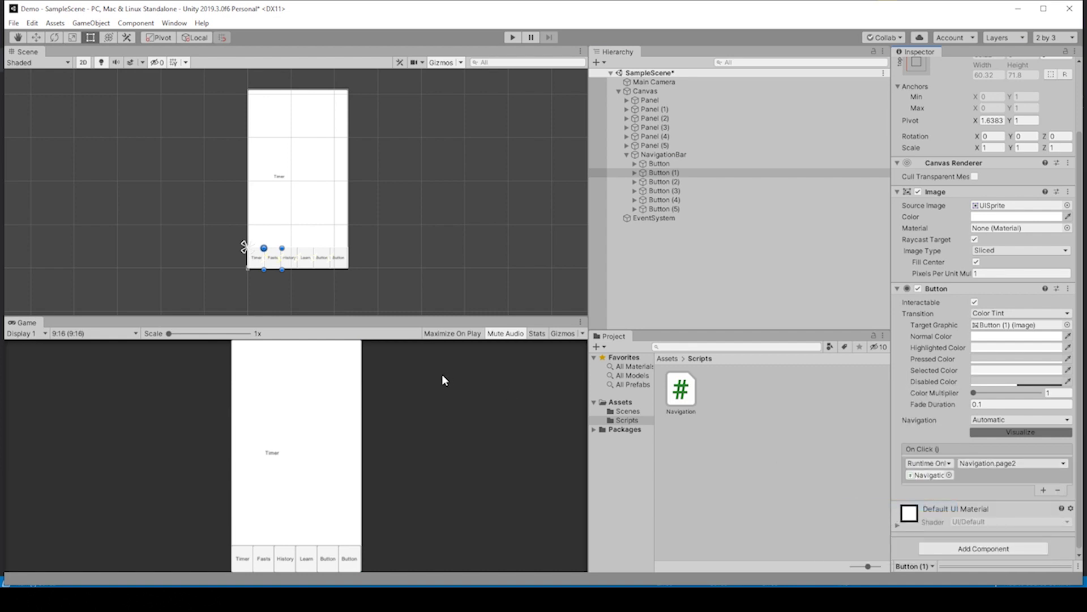
Run the scene, test switching between panels with the Timer and Facts buttons, and stop play mode.
click(512, 37)
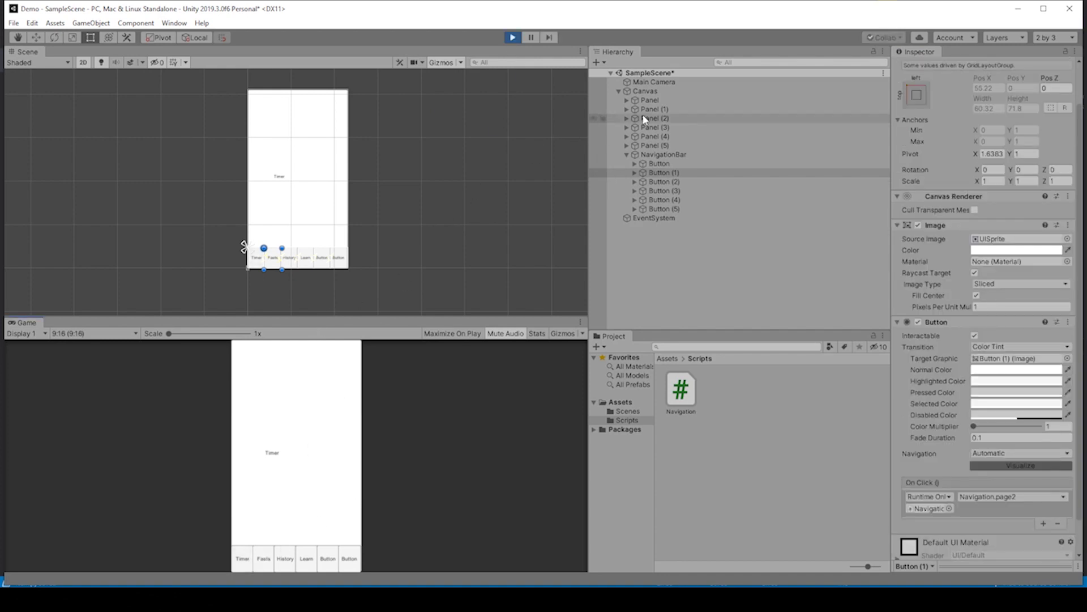
click(242, 559)
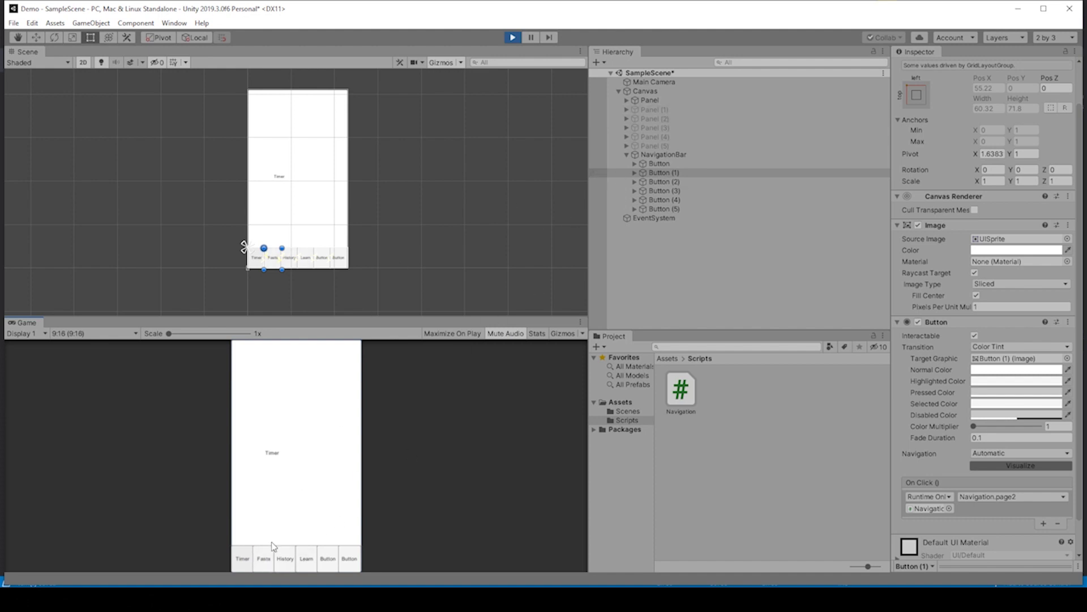
click(264, 560)
click(240, 561)
click(264, 559)
click(242, 560)
key(ctrl+p)
Switch to Visual Studio, delete the whole page2() method from the Navigation script and save it.
key(alt+Tab)
scroll(240, 309, down, 2)
scroll(240, 295, up, 2)
scroll(241, 304, down, 1)
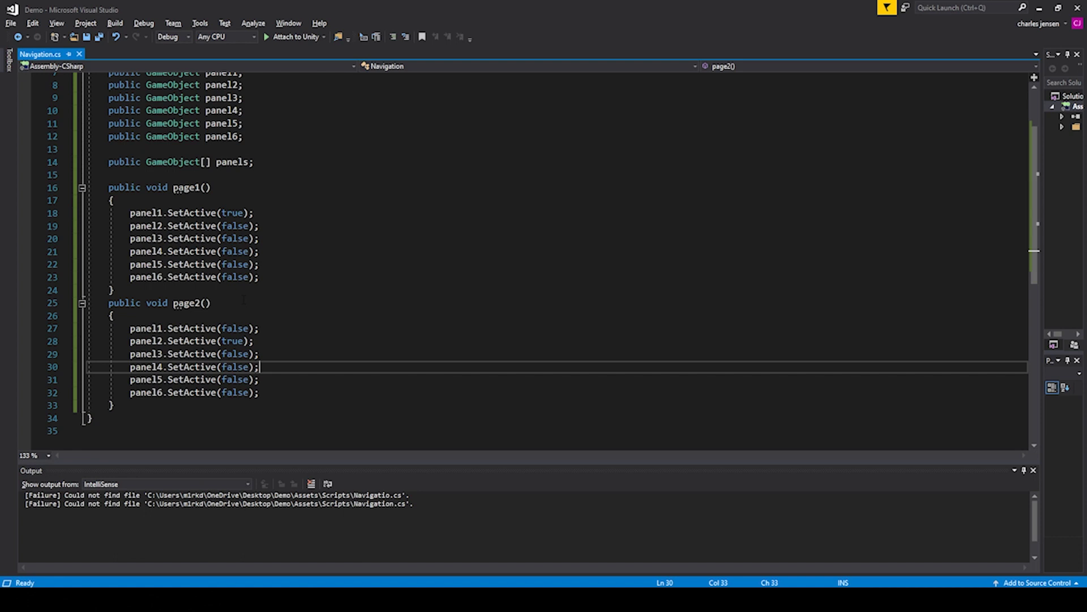
drag(116, 406, 244, 292)
key(Delete)
key(ctrl+s)
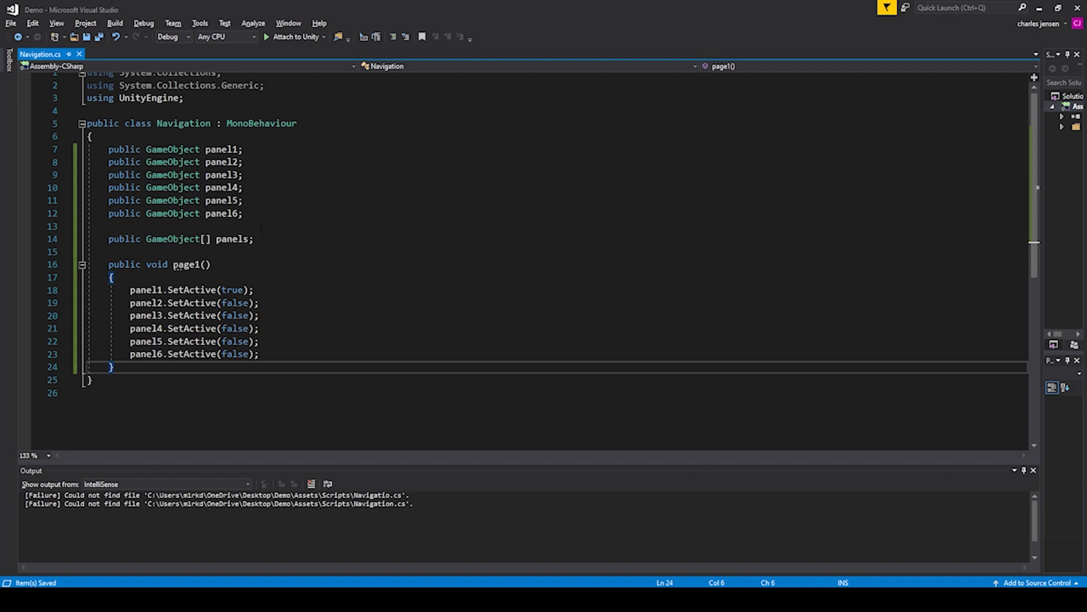
Delete the panel1 to panel6 field declarations and replace the panels array's public modifier with [SerializeField].
drag(108, 226, 109, 150)
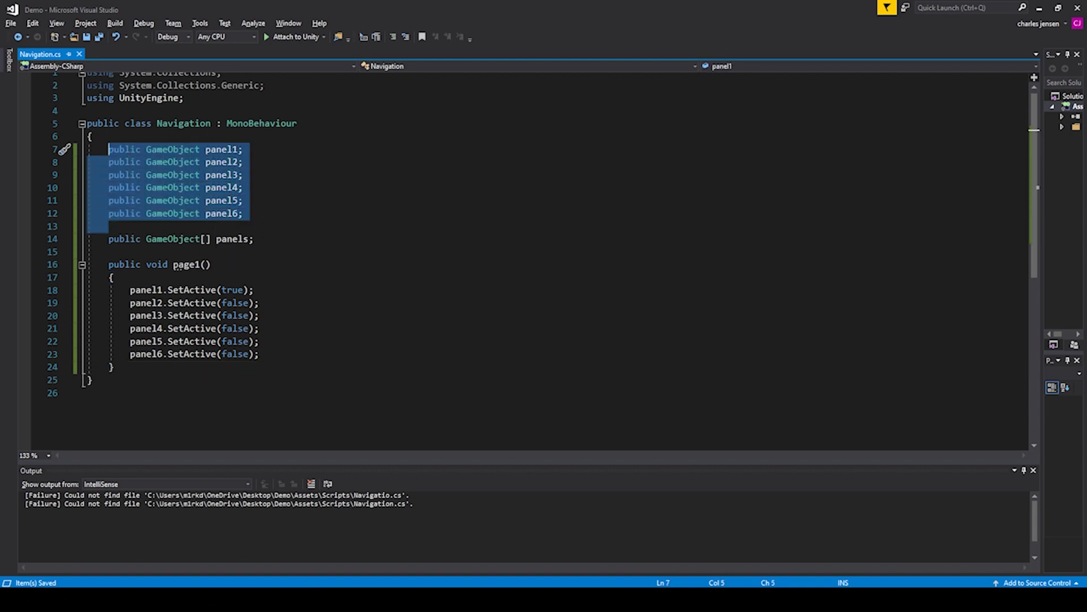
key(Delete)
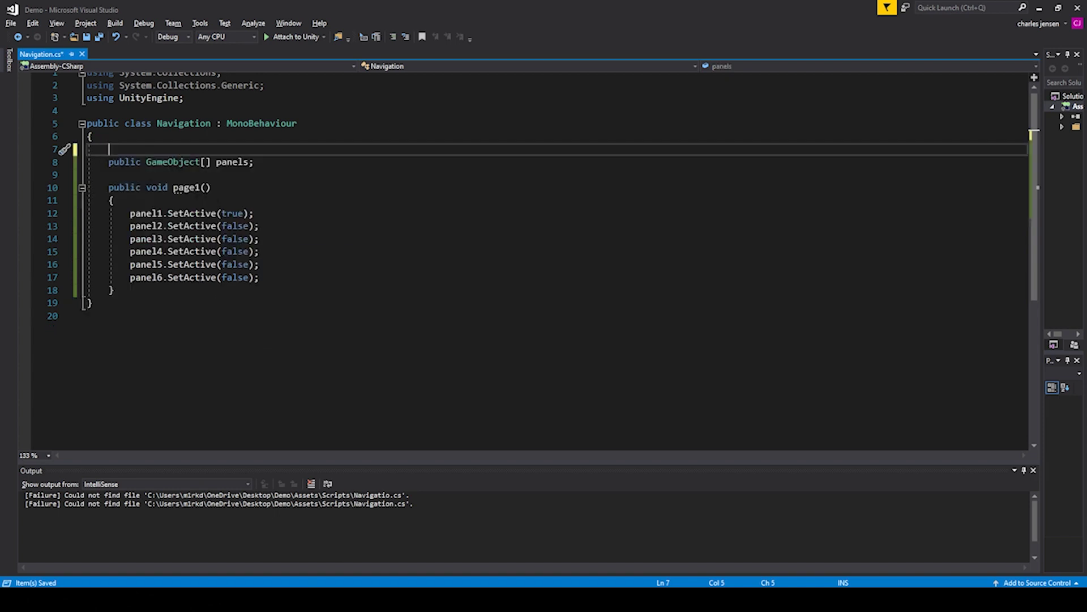
click(194, 187)
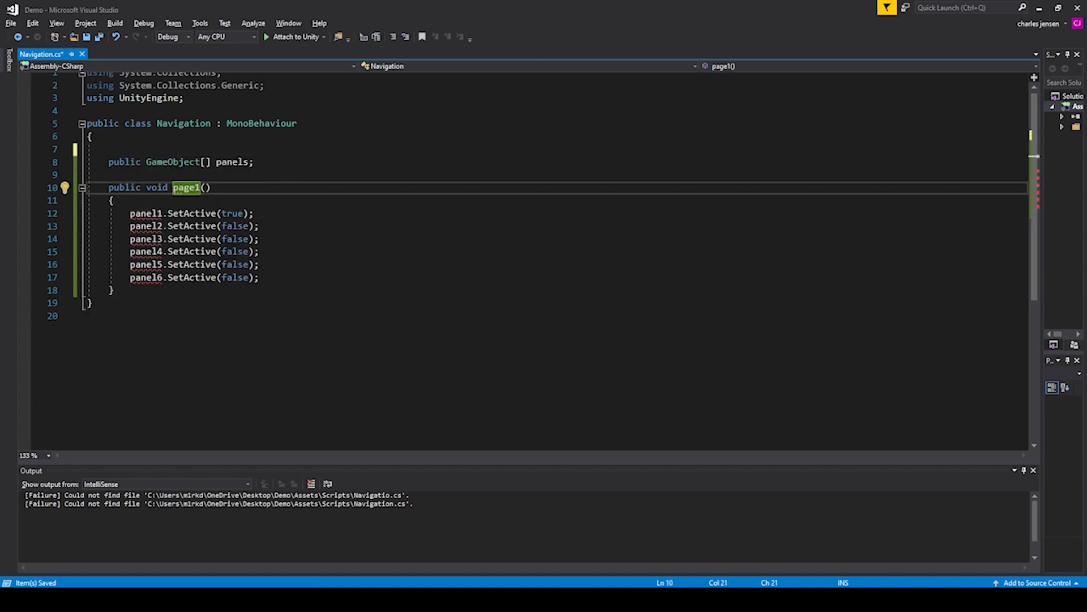
double_click(135, 163)
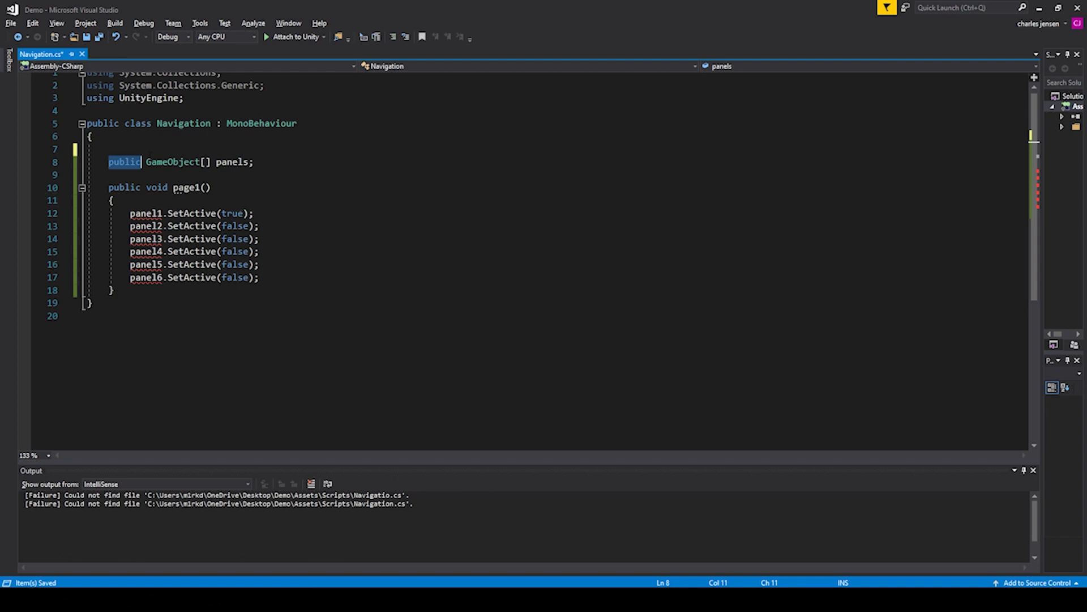
text([SerializeField])
Rename the page1() method in the Navigation script to NavigationBarClick().
click(194, 187)
click(200, 187)
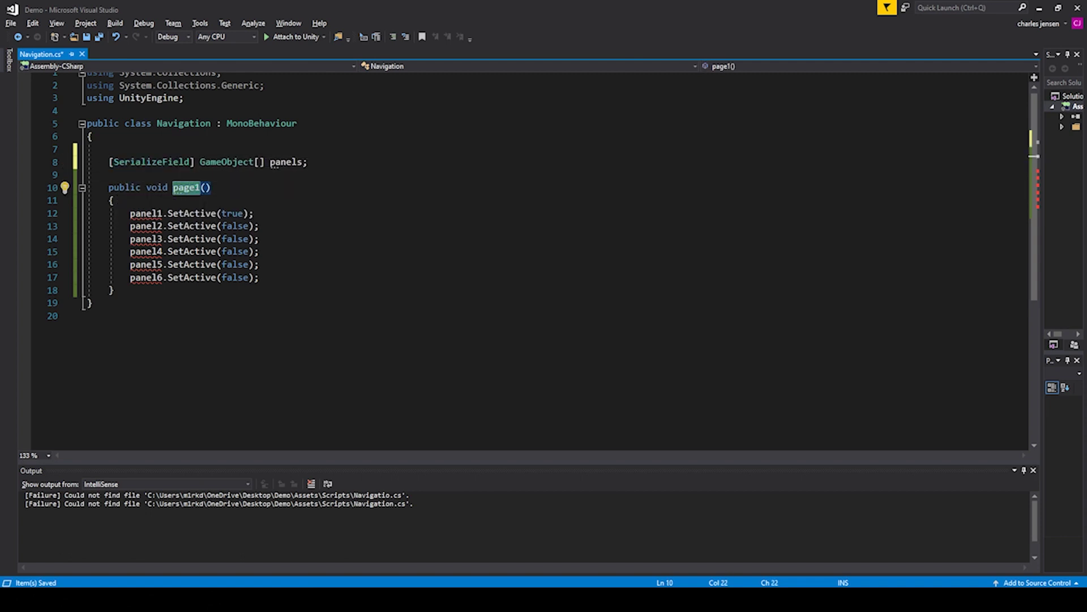
double_click(192, 187)
text(Naviga)
text(tionClic)
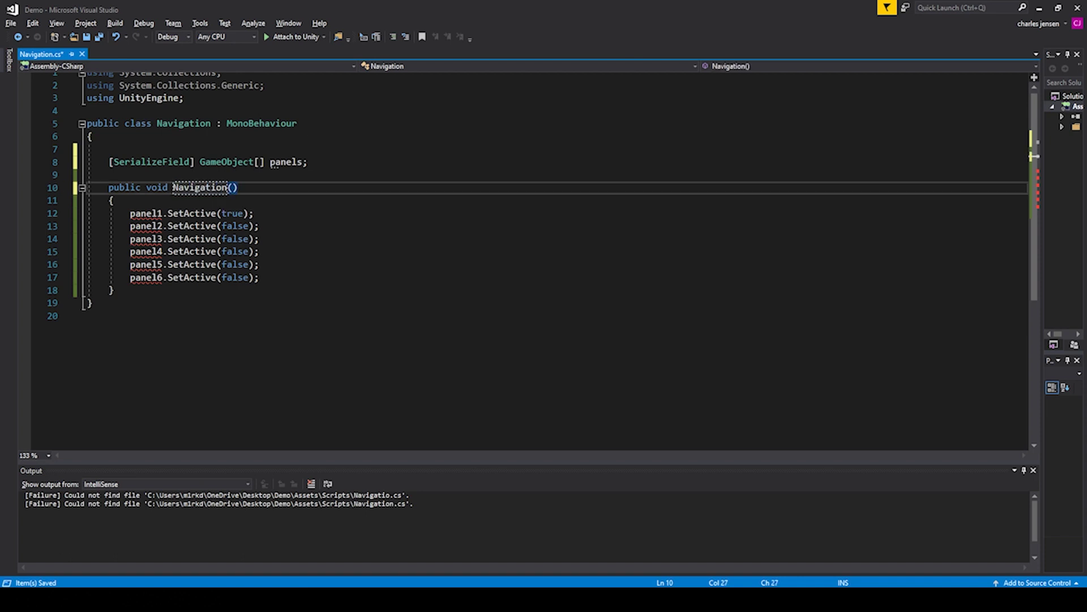
text(k)
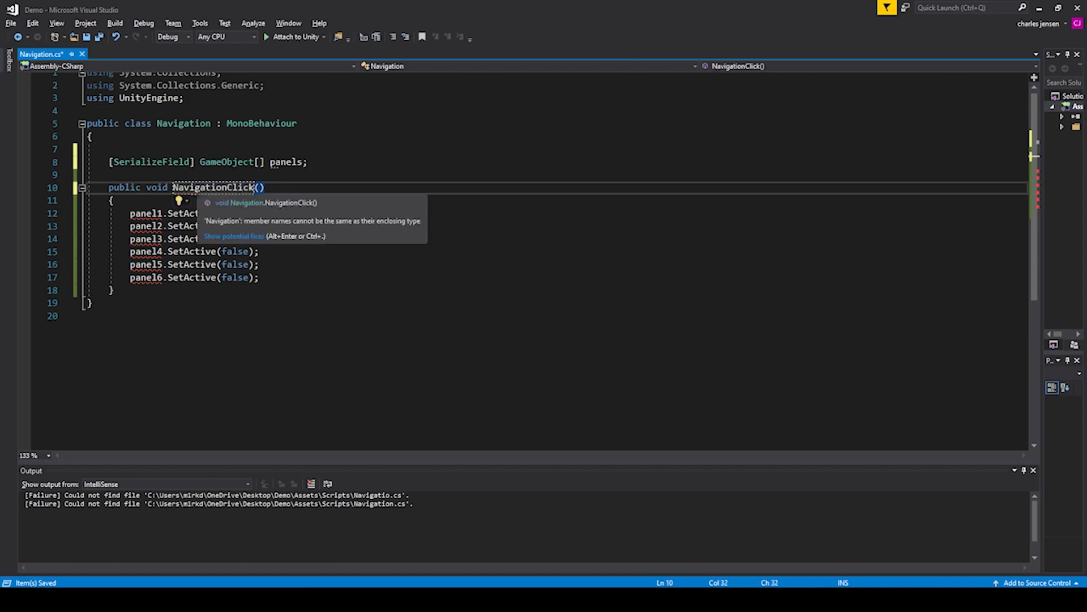
key(Left)
key(Left)
key(Right)
key(Right)
key(Right)
key(Right)
text(Bar)
key(Down)
Add a for loop header at the start of NavigationBarClick() that runs int i from 0 while i < panels.Length, with i++.
click(125, 213)
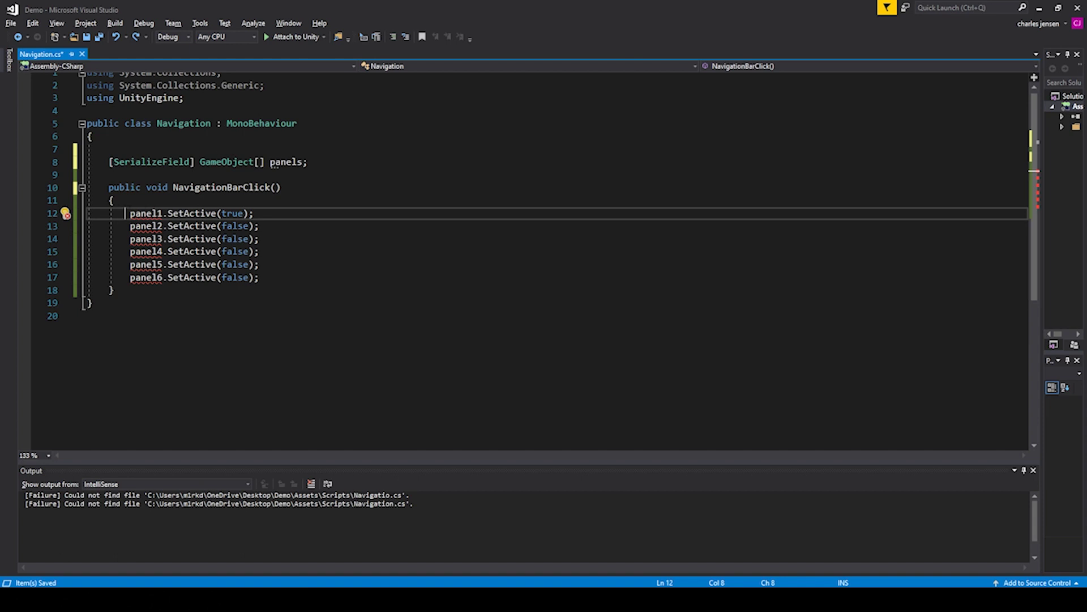
key(Return)
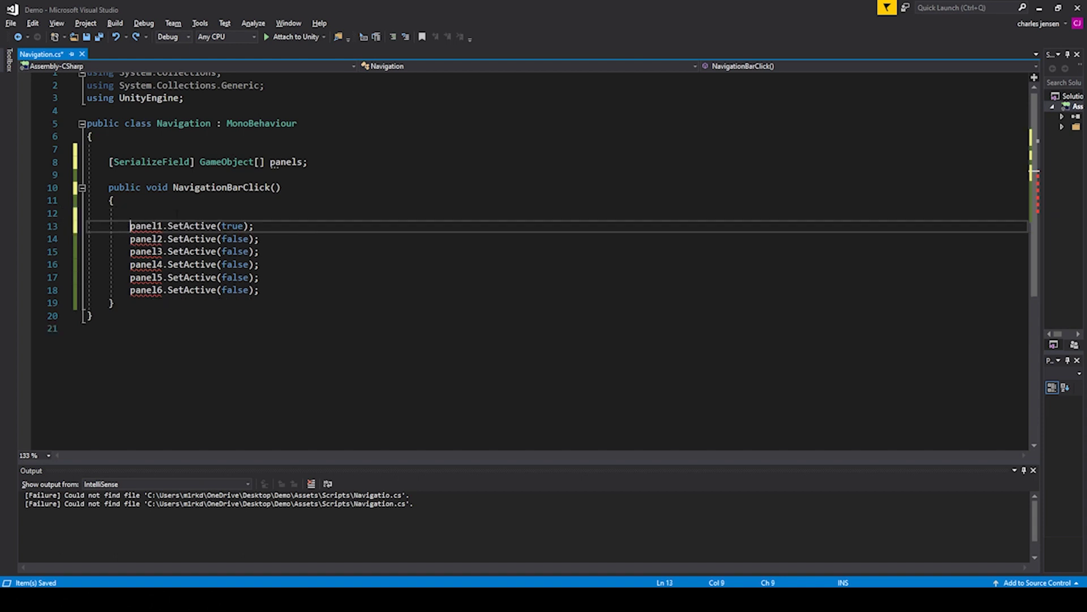
key(Up)
text(for ()
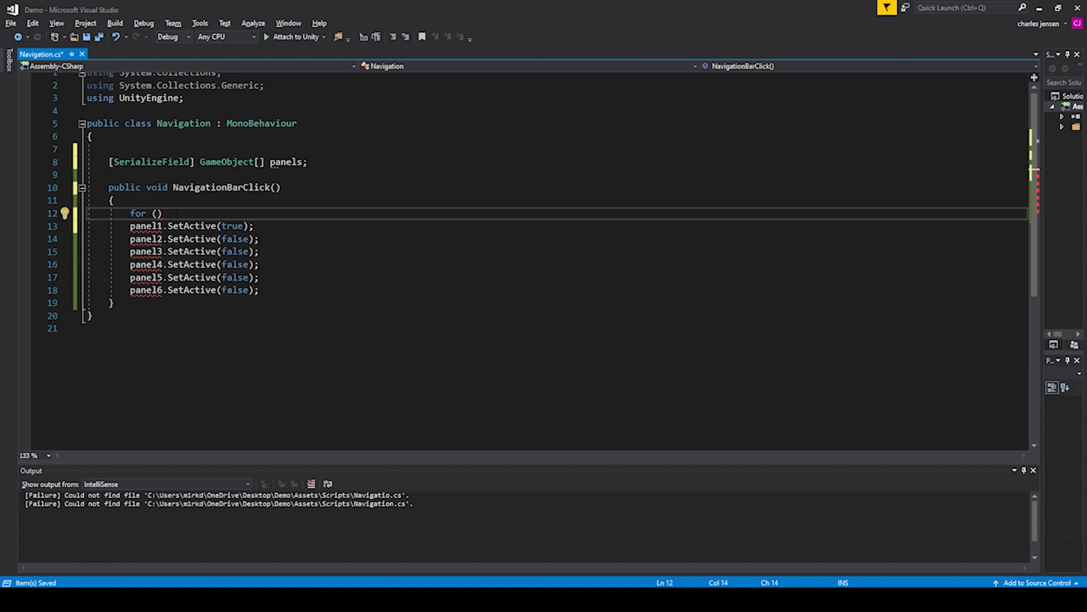
text(int = 0;)
click(179, 213)
text(i =)
text( 0; i<)
text( panels)
text(.)
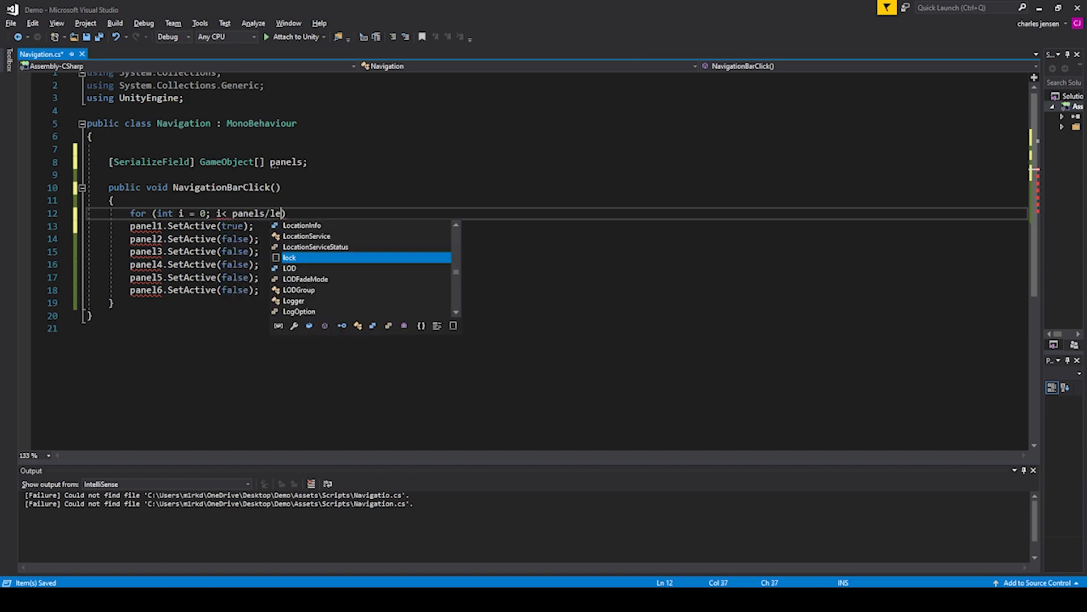
text(let)
key(Tab)
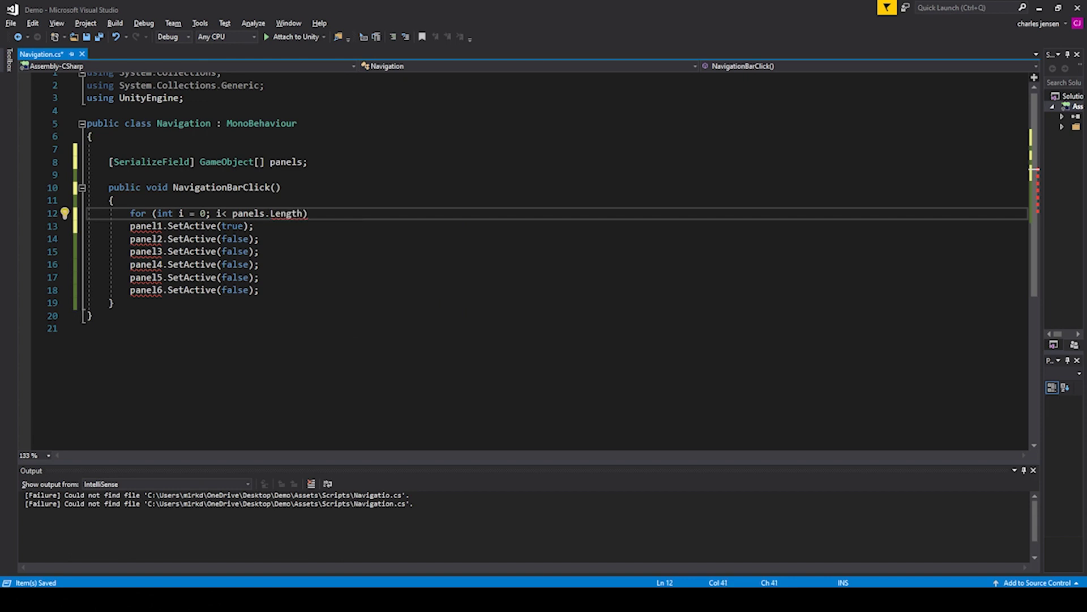
text(; i++)
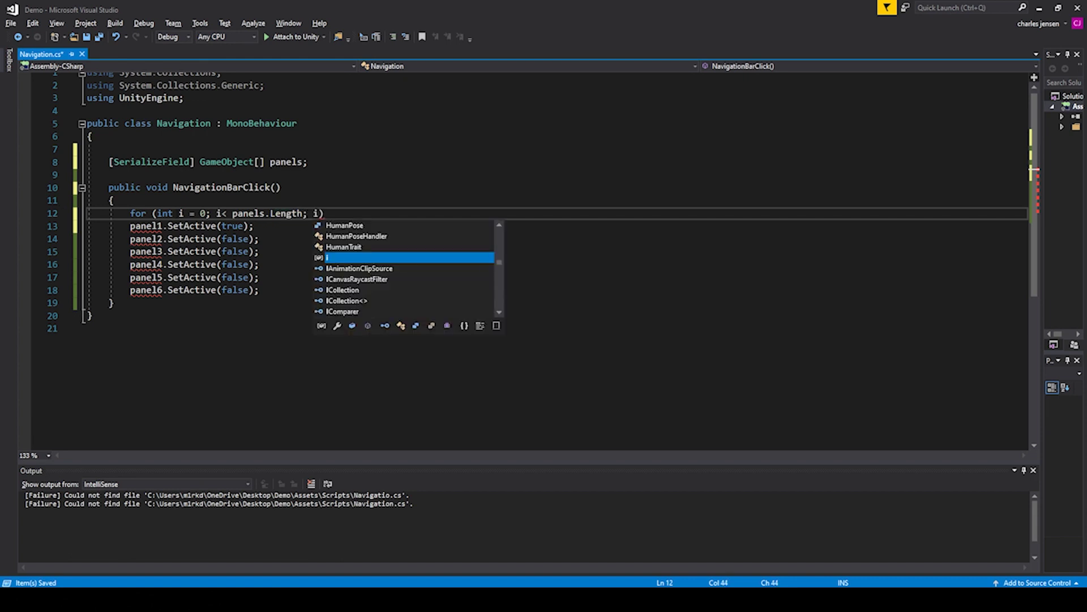
text())
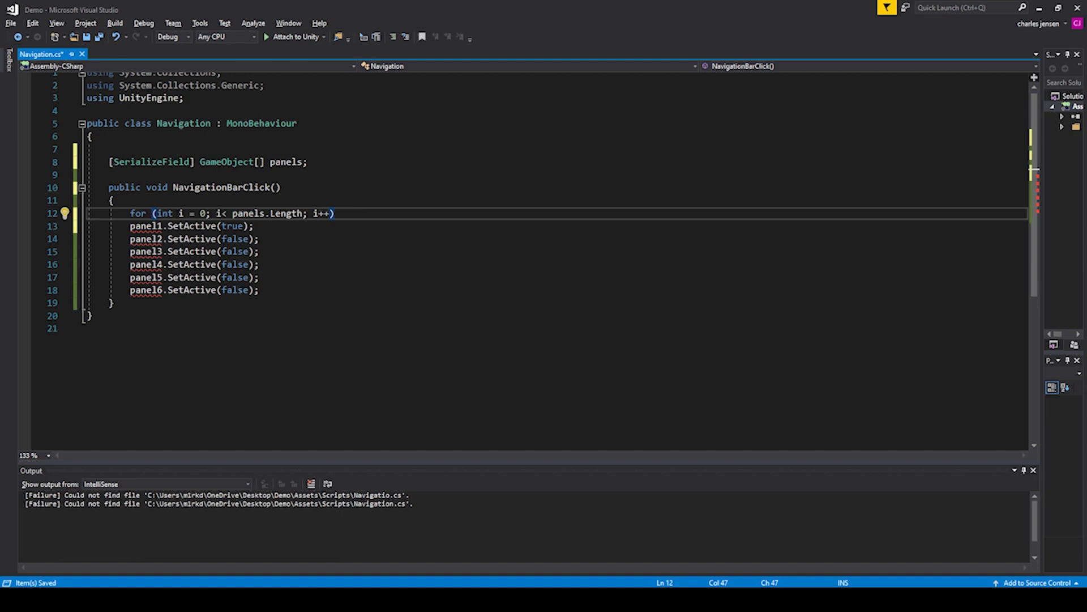
Give the for loop a braced body containing panels[i].SetActive(false);.
text( {)
key(Return)
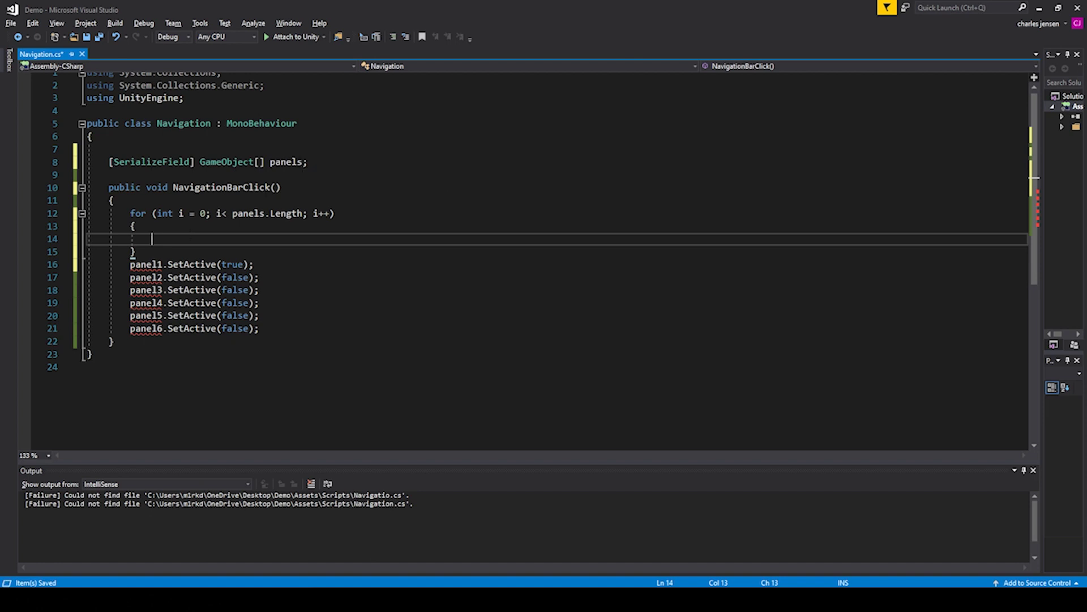
text(pab)
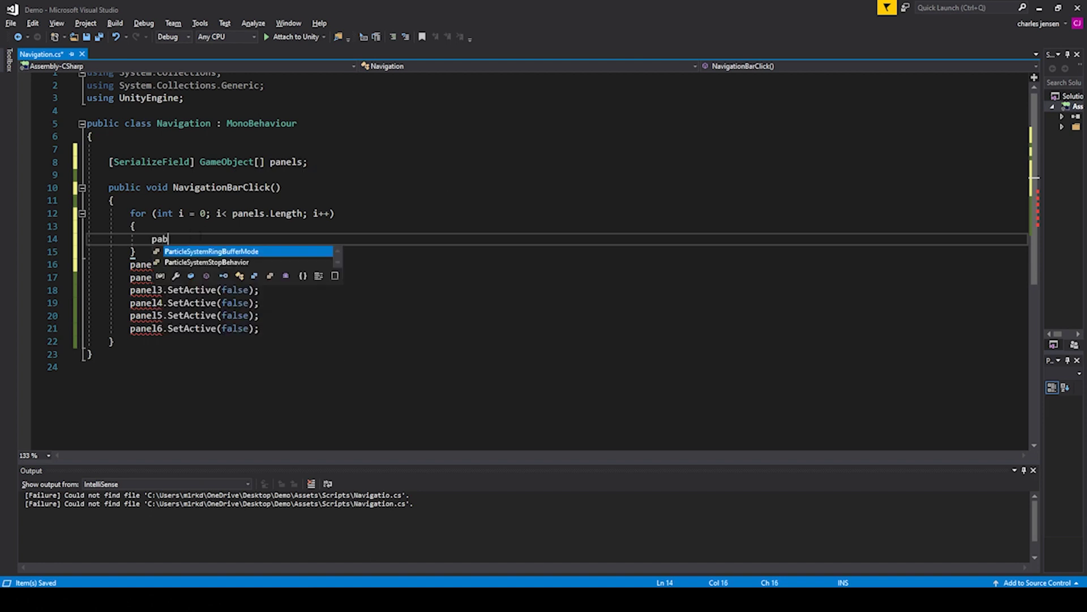
key(BackSpace)
text(nels)
key(Escape)
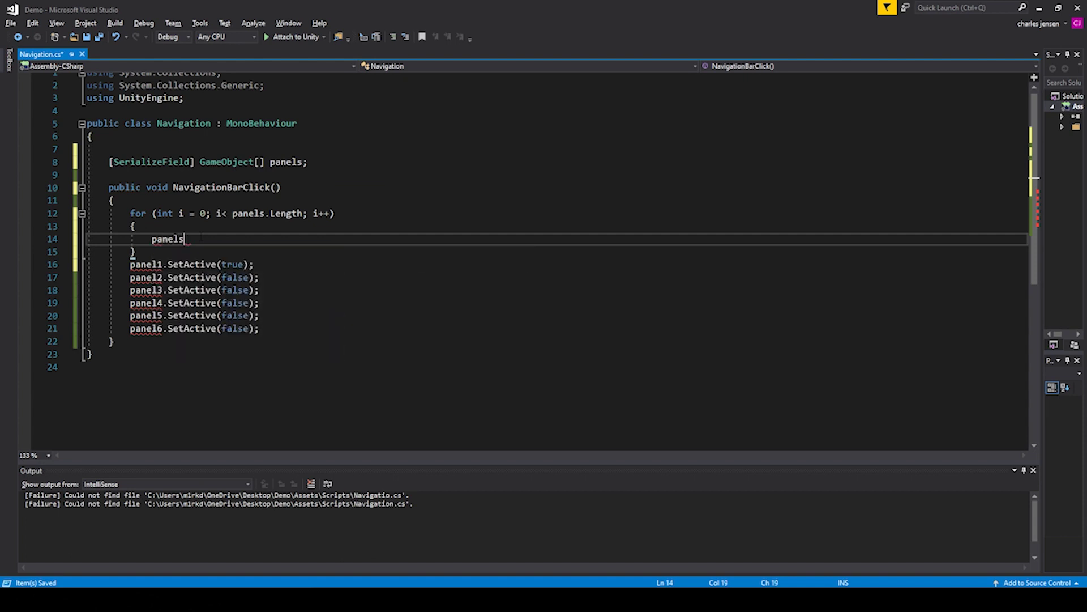
text([])
text(i)
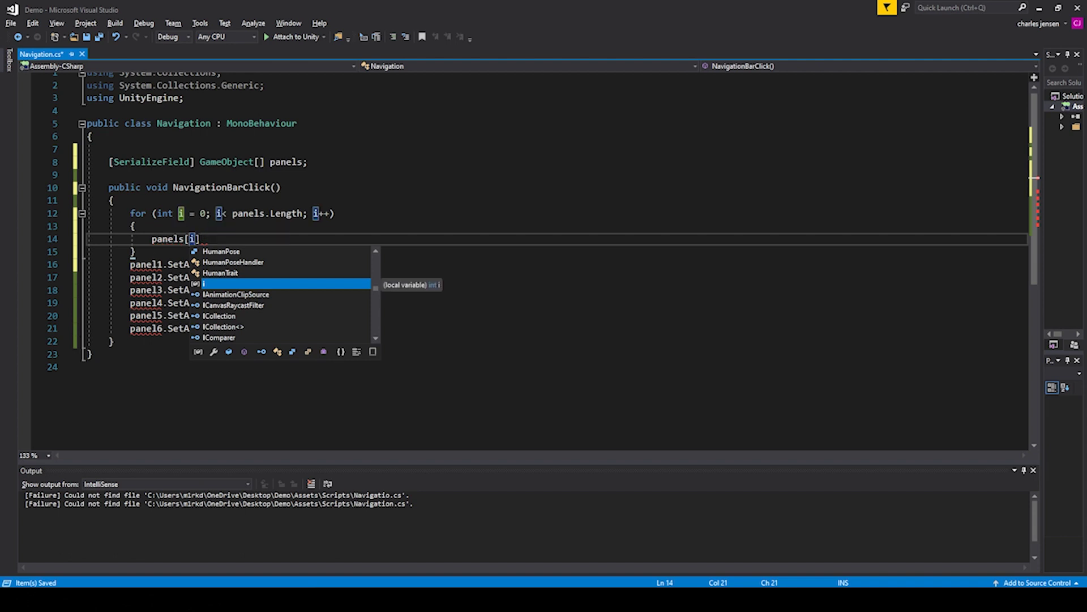
text(].SetActive)
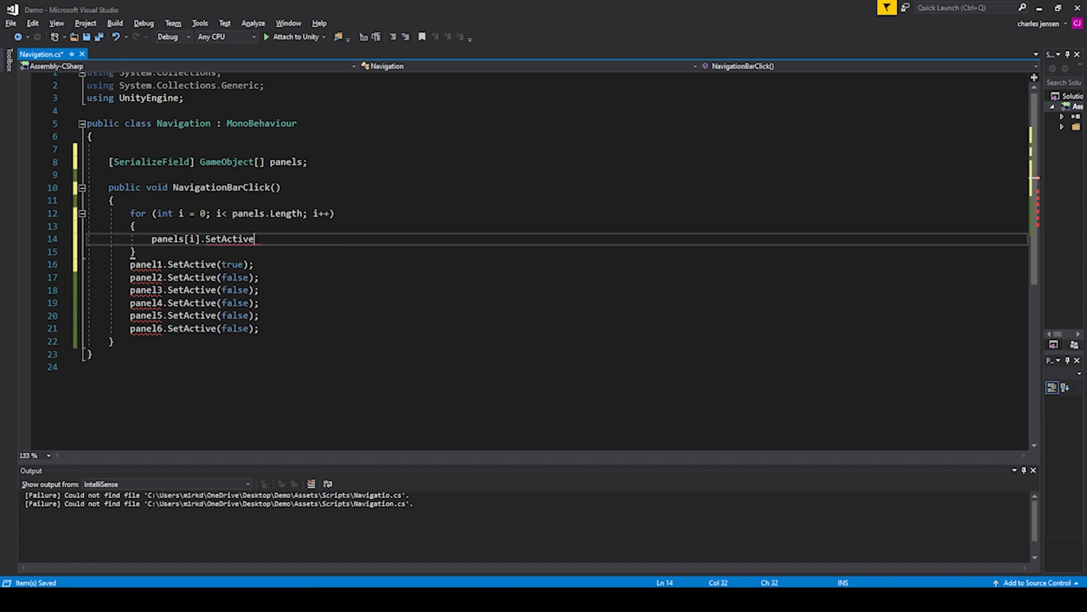
text((false)
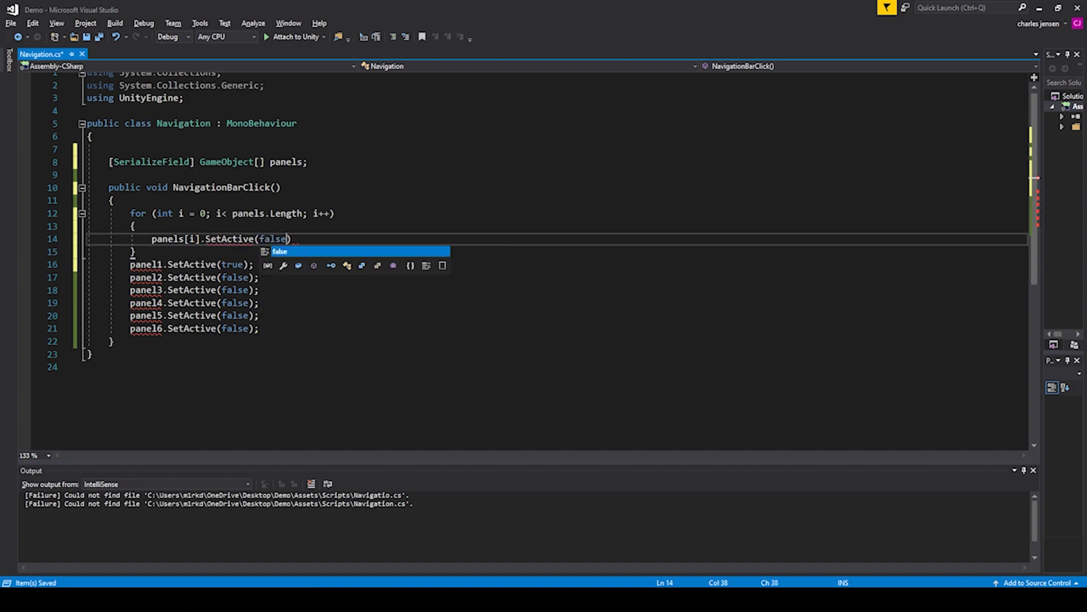
text(;)
Delete the old panel1 to panel6 SetActive lines below the loop and save the script with the loop condition spaced as i < panels.Length.
mouse_move(66, 264)
mouse_down()
mouse_move(67, 303)
mouse_move(66, 277)
mouse_up()
click(158, 264)
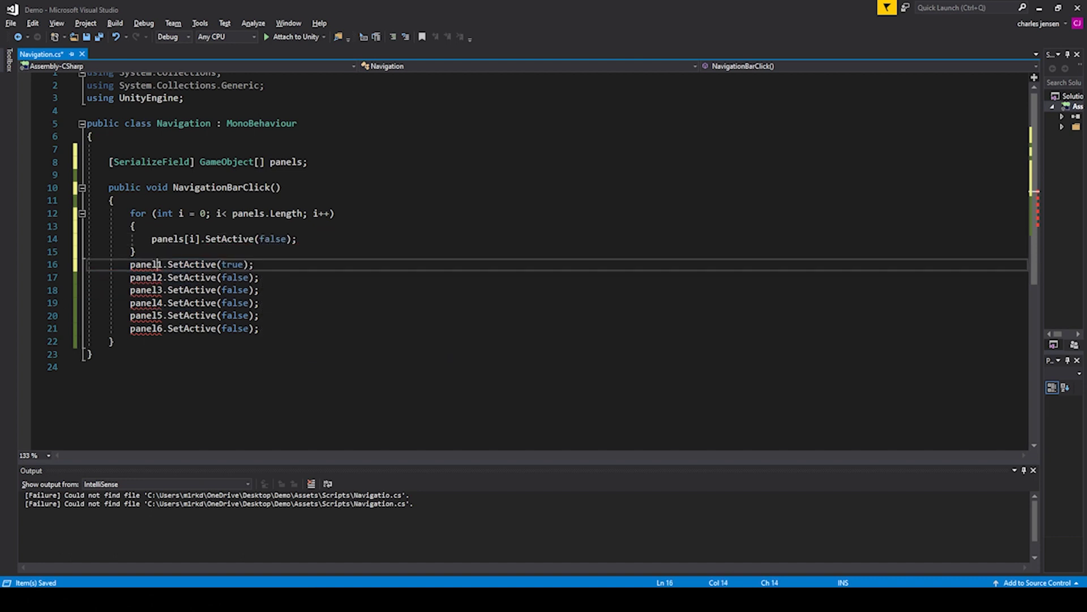
drag(266, 329, 136, 251)
key(BackSpace)
click(222, 213)
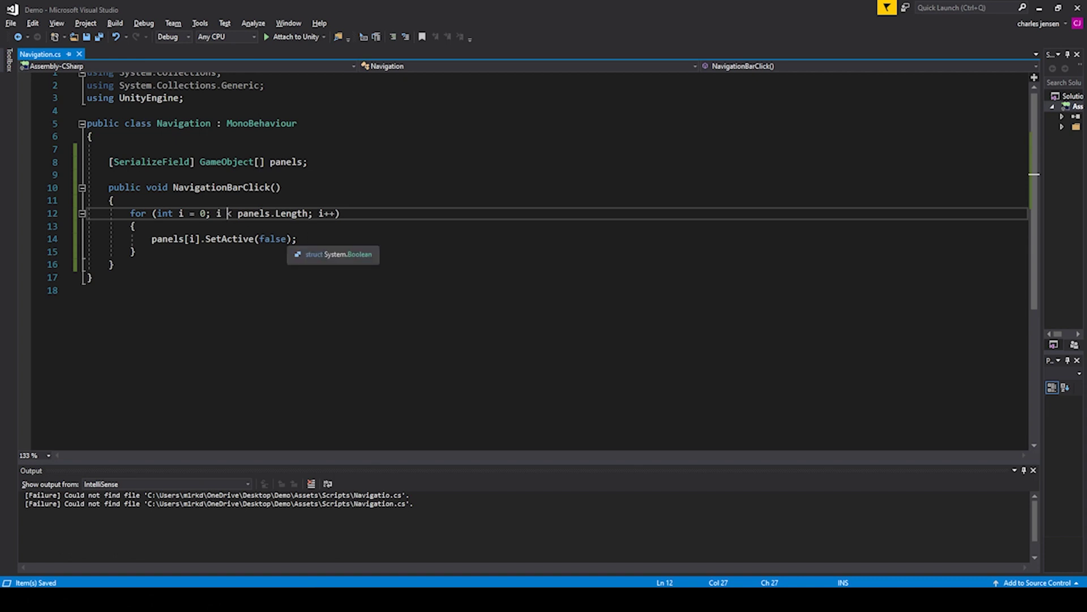
Switch to Unity and fill the Panels array of NavigationBar's Navigation script with Panel through Panel (5) in order.
key(alt+Tab)
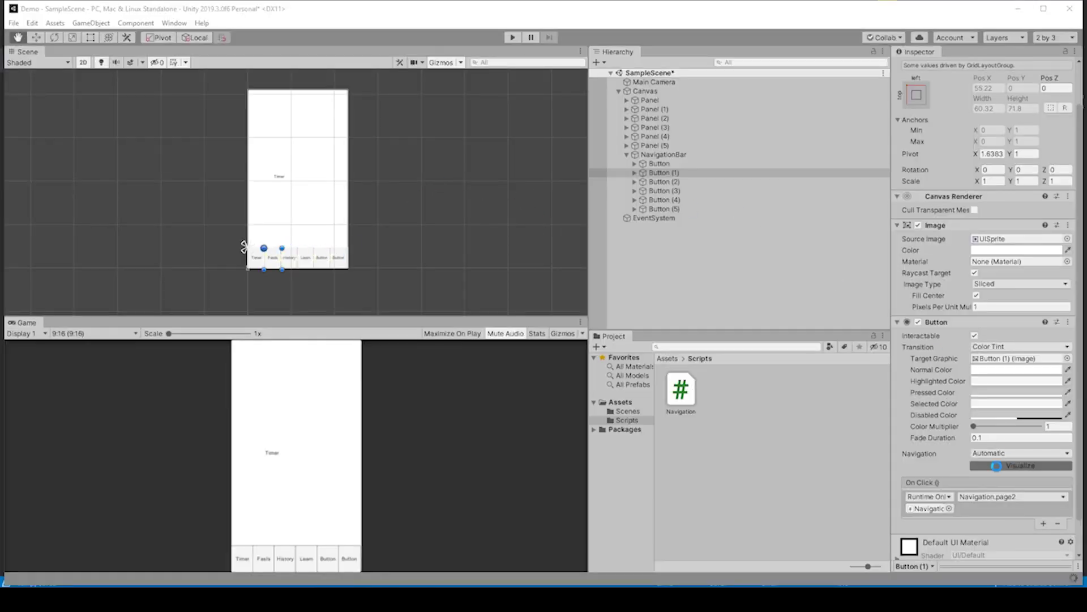
click(679, 163)
key(Up)
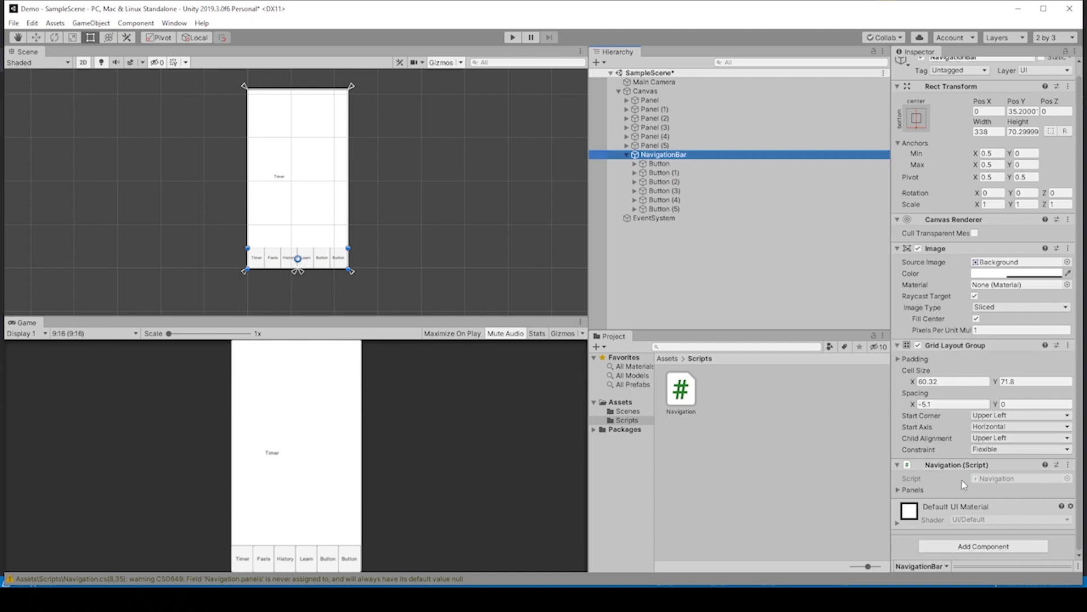
click(908, 491)
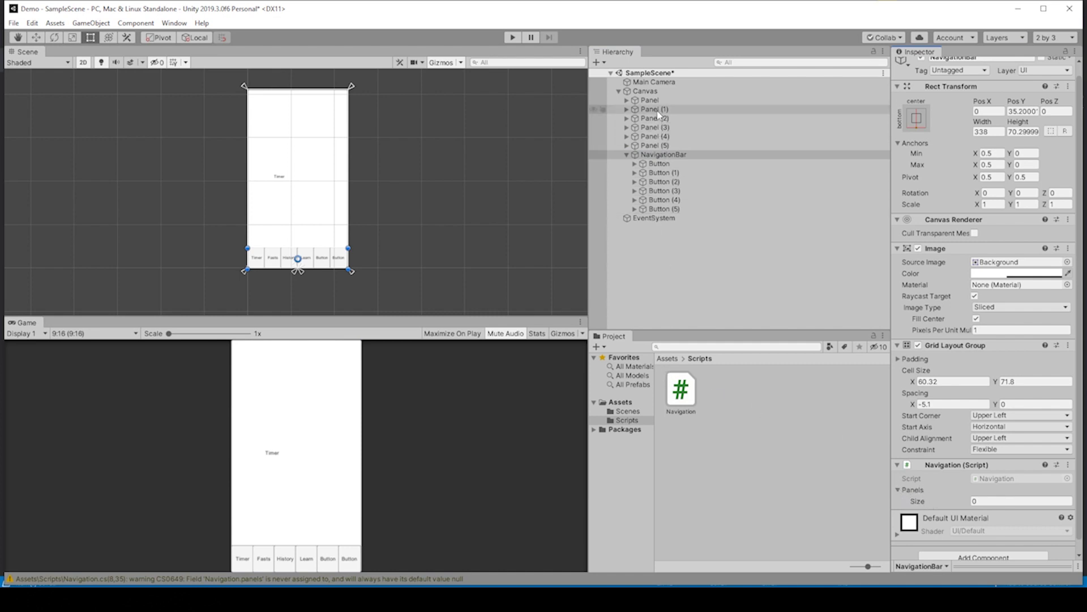
drag(657, 112, 920, 498)
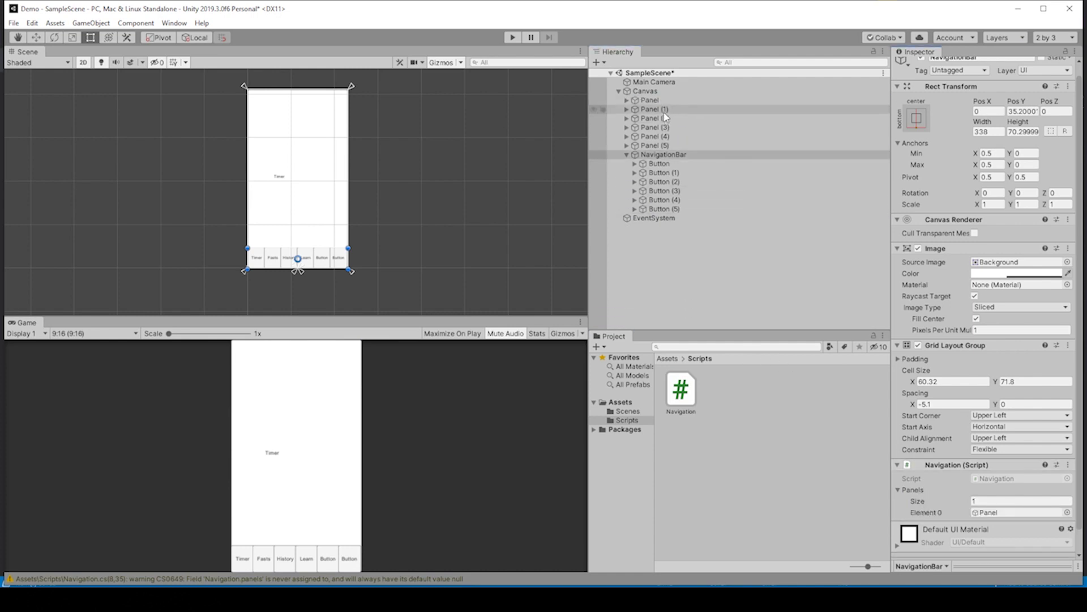
drag(665, 113, 918, 497)
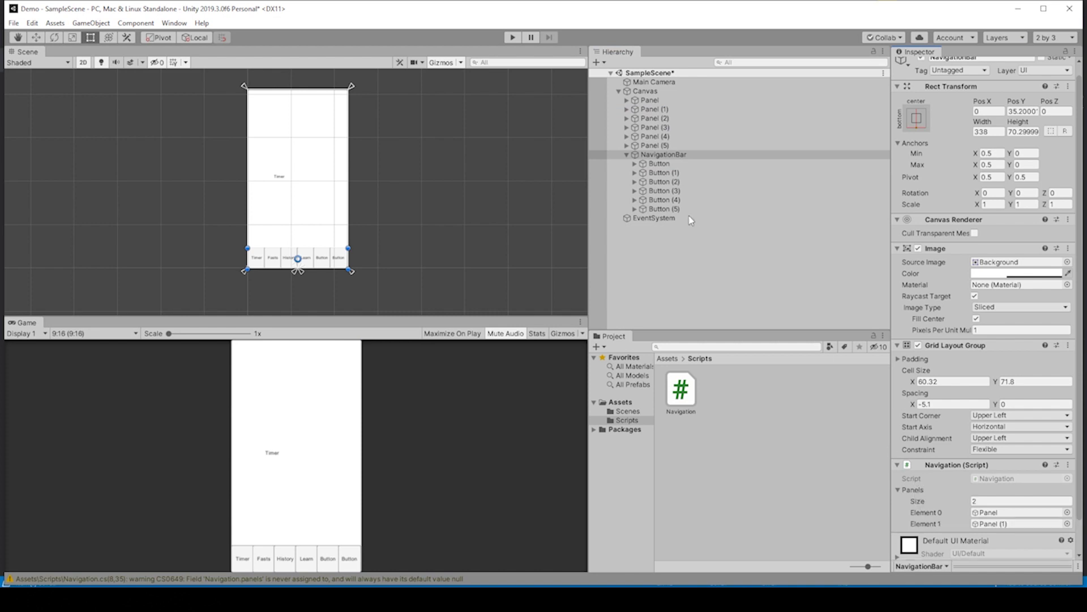
drag(656, 118, 922, 499)
drag(651, 127, 914, 498)
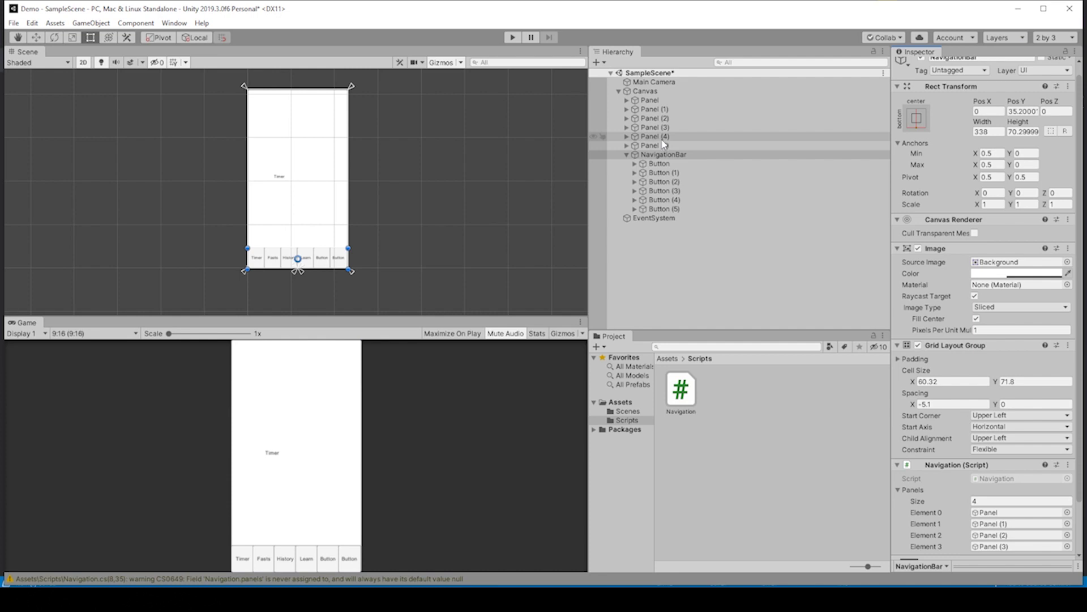
drag(657, 138, 925, 494)
drag(651, 145, 920, 490)
scroll(958, 528, down, 3)
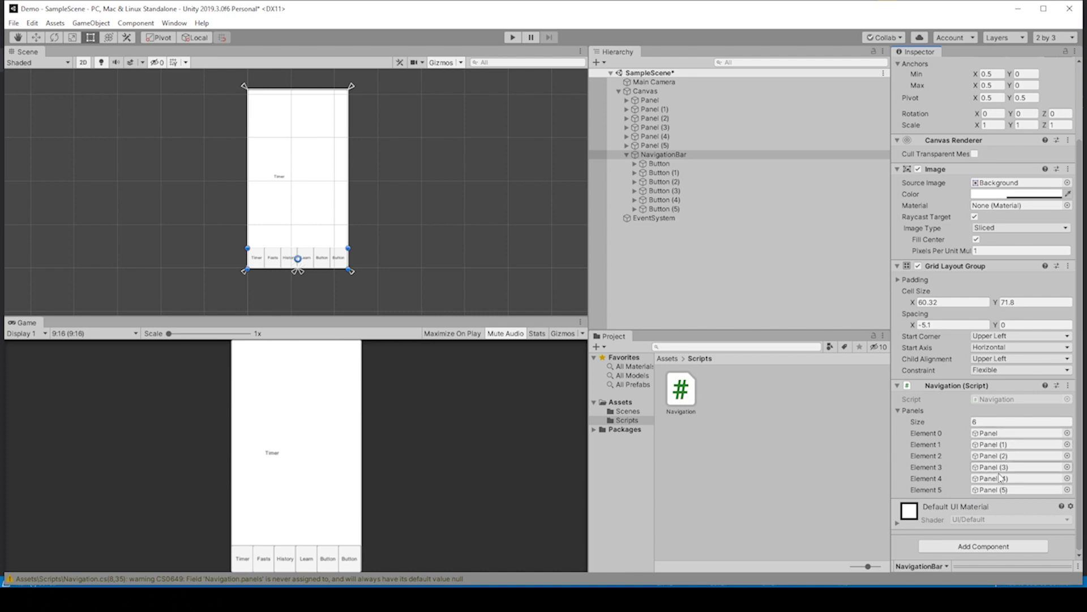
Set the On Click function of the first navigation bar button, Button, to Navigation.NavigationBarClick.
click(659, 164)
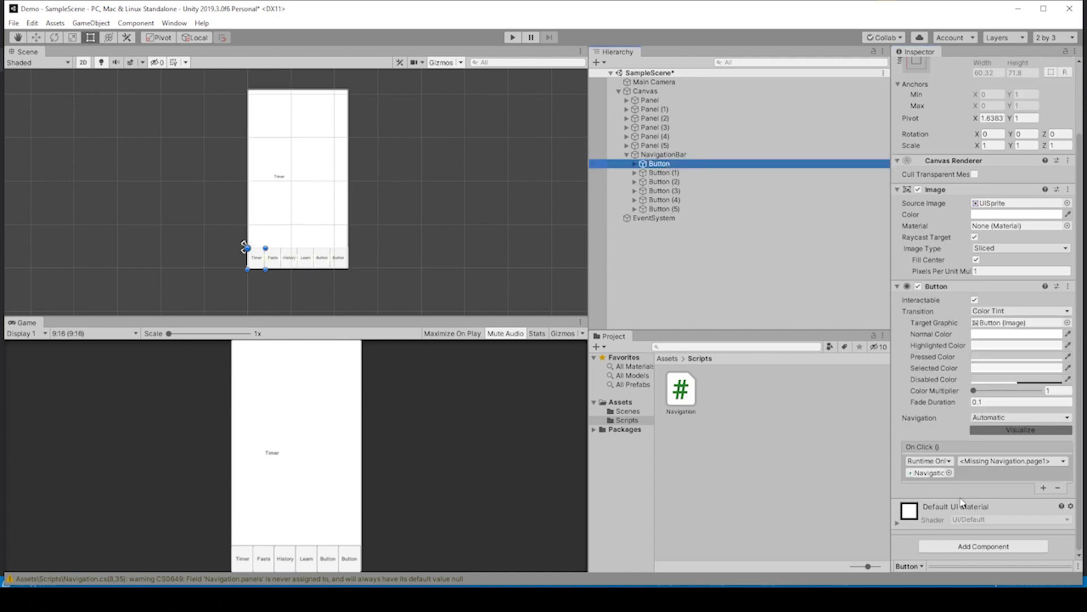
click(1001, 462)
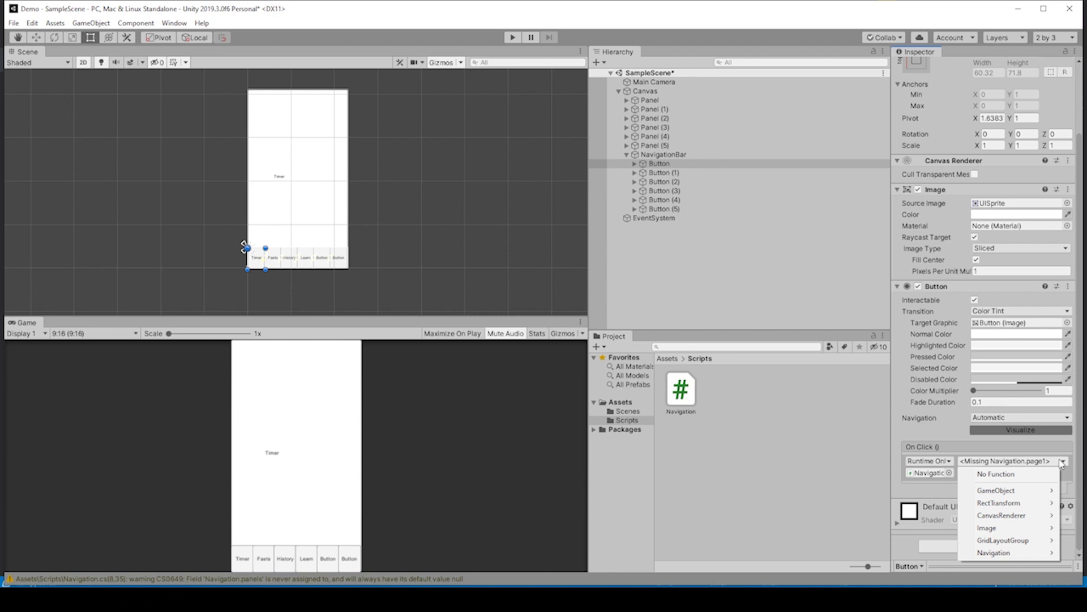
mouse_move(1034, 555)
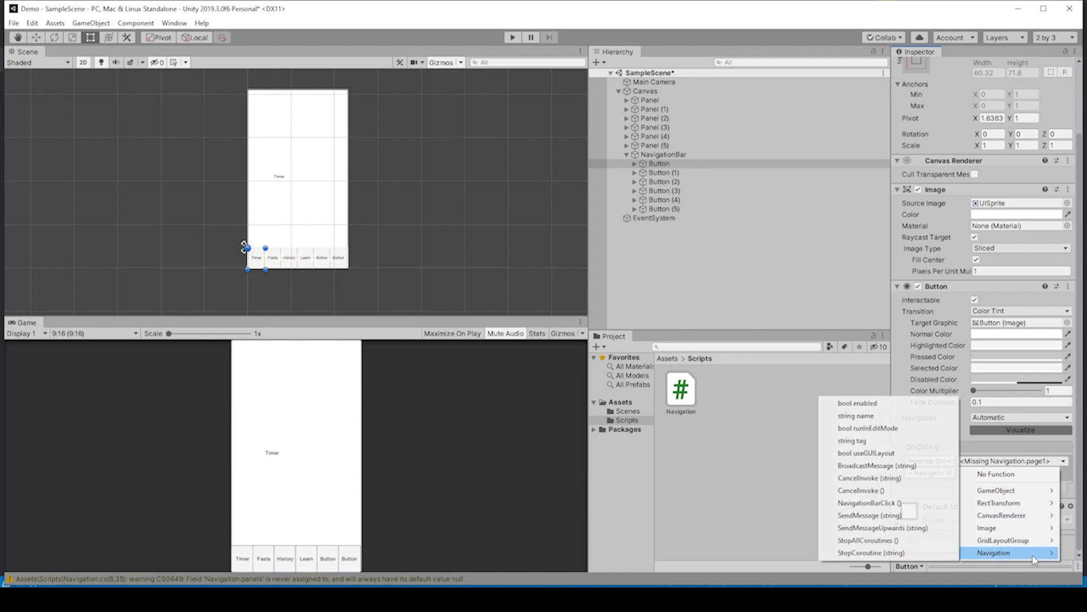
click(892, 503)
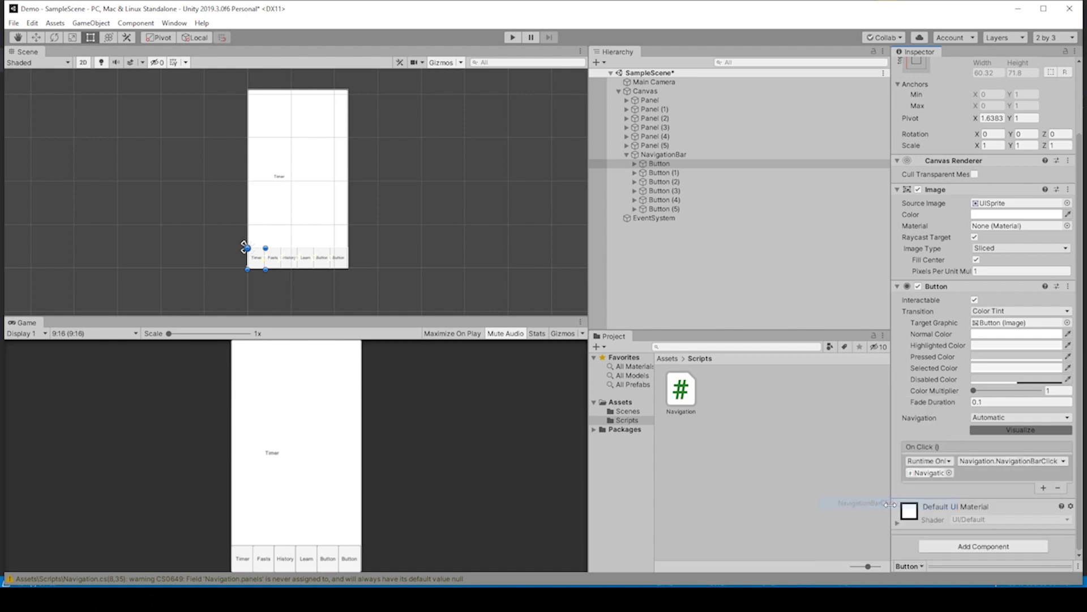
click(980, 483)
Switch to Visual Studio, add a GameObject activePanel parameter to NavigationBarClick and save the script.
key(alt+Tab)
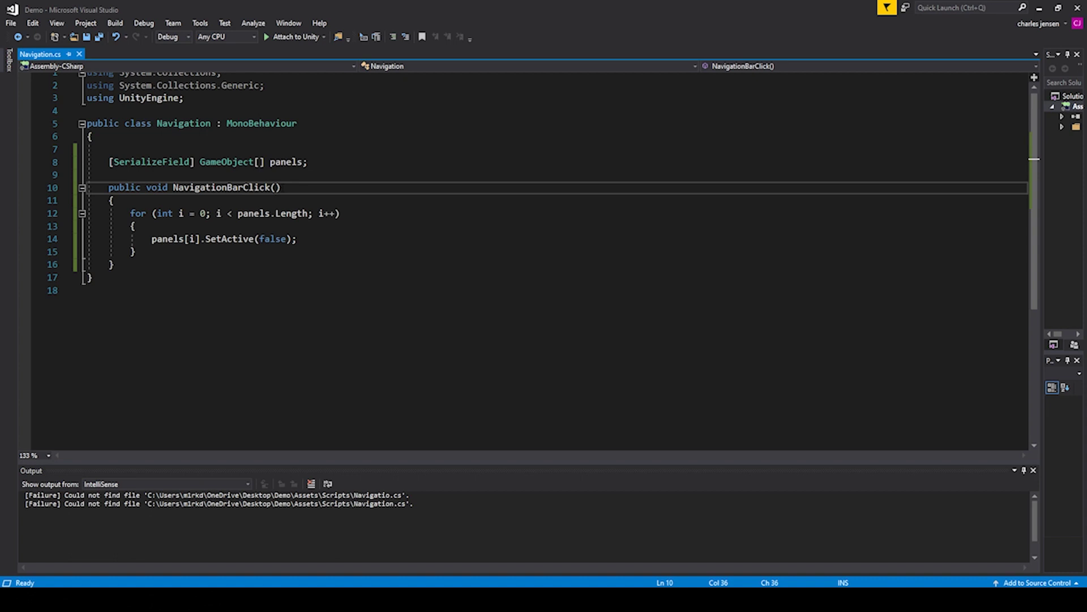
text(gmae)
key(BackSpace)
key(BackSpace)
key(BackSpace)
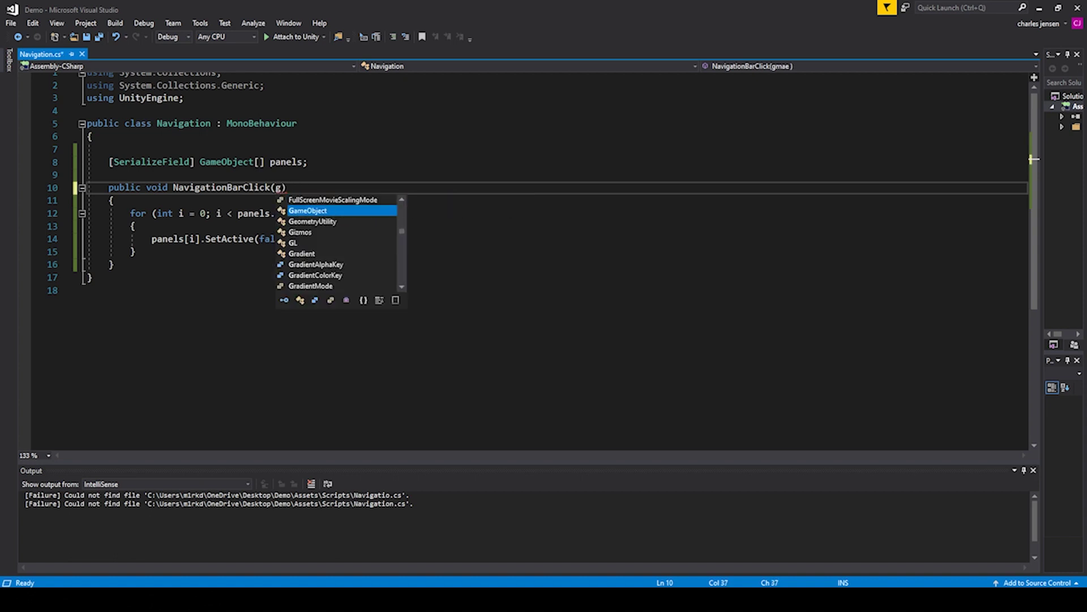
text(ameob)
key(Tab)
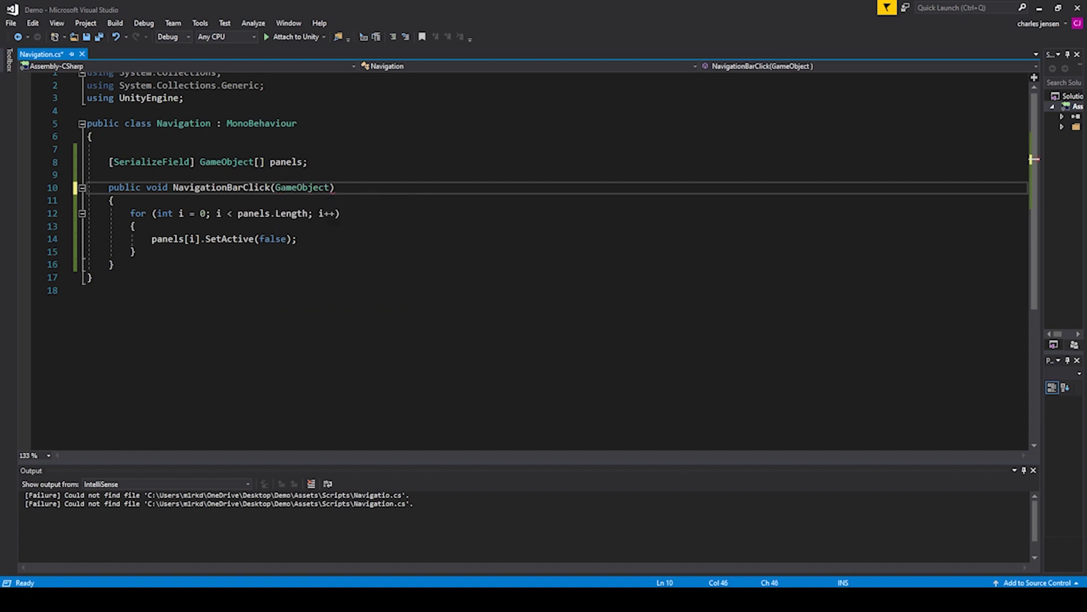
text(active)
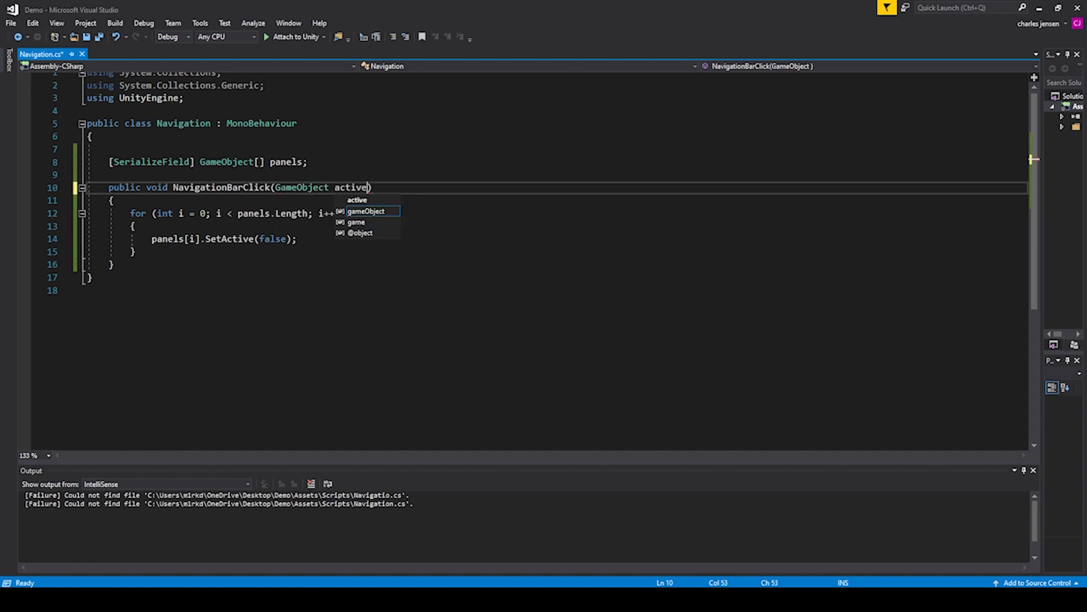
text(Panel)
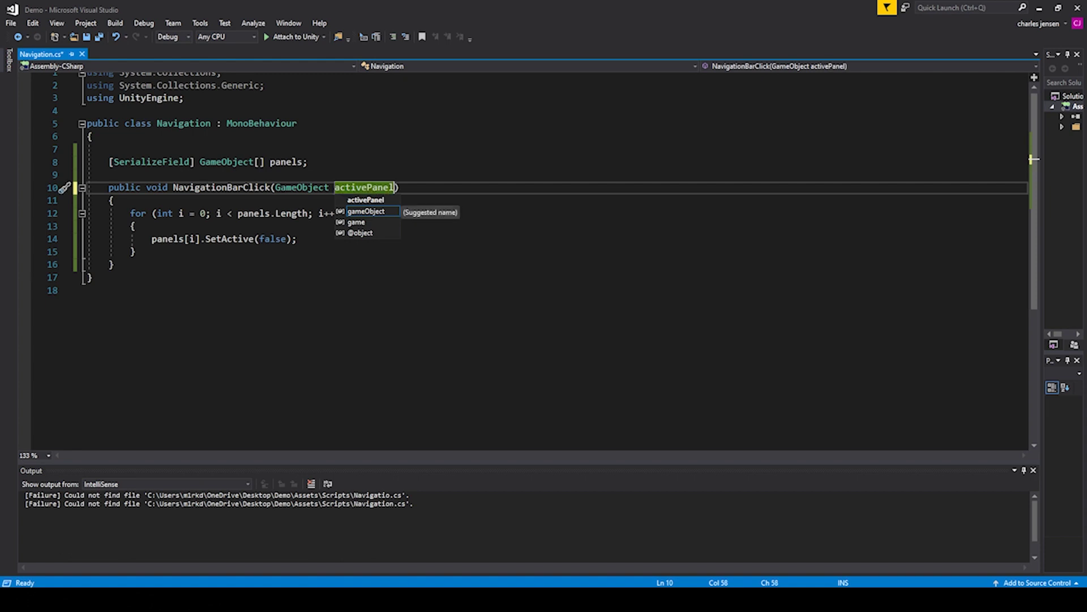
click(302, 367)
key(ctrl+s)
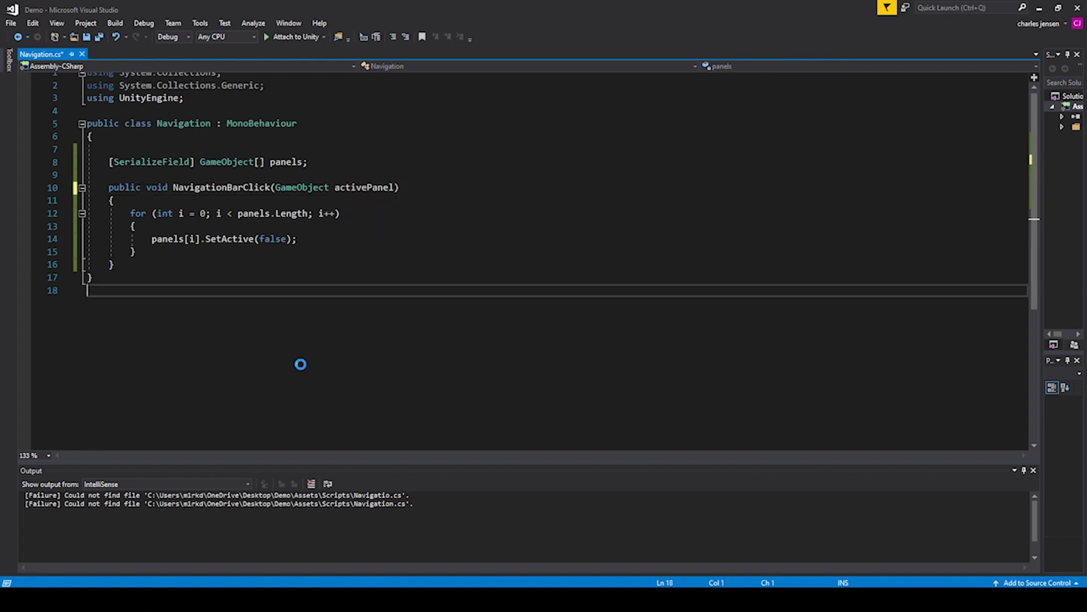
Switch to Unity and set the first navigation button's On Click function to NavigationBarClick (GameObject) with Panel as its argument.
key(alt+Tab)
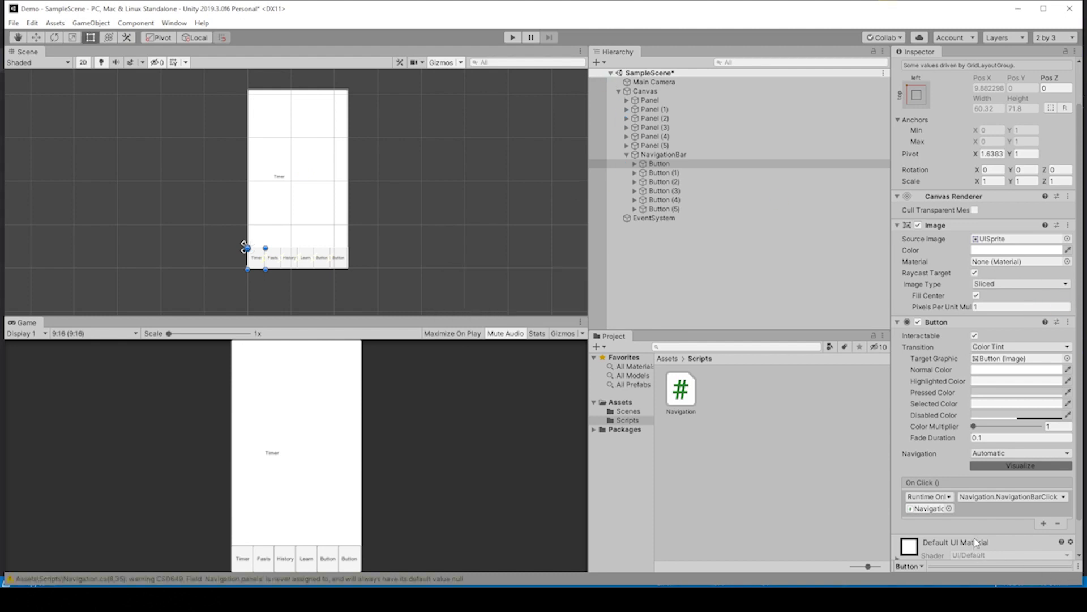
click(1029, 499)
mouse_move(1027, 500)
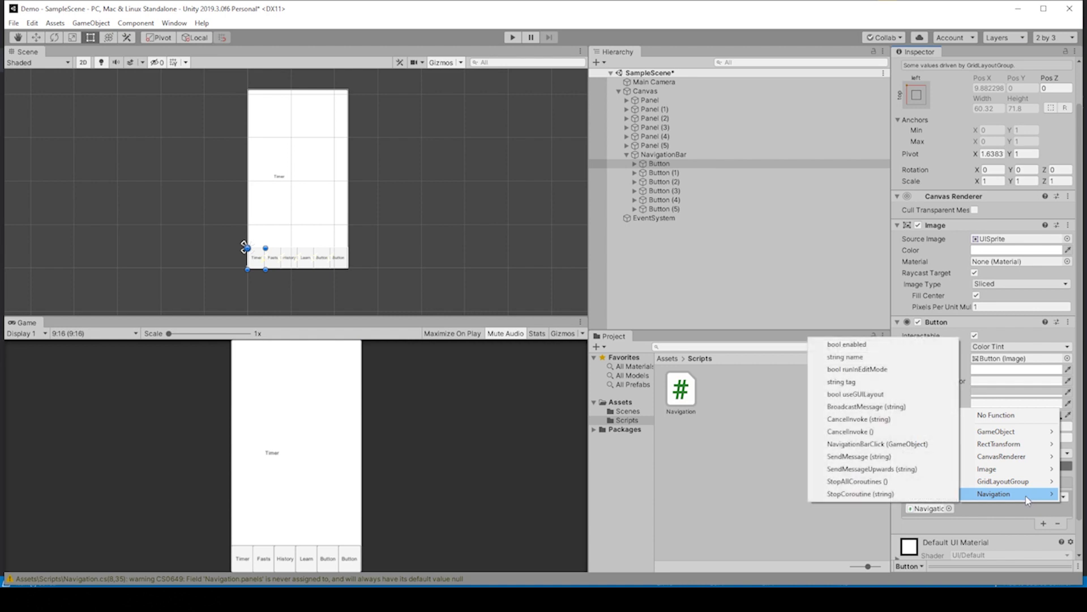
click(905, 445)
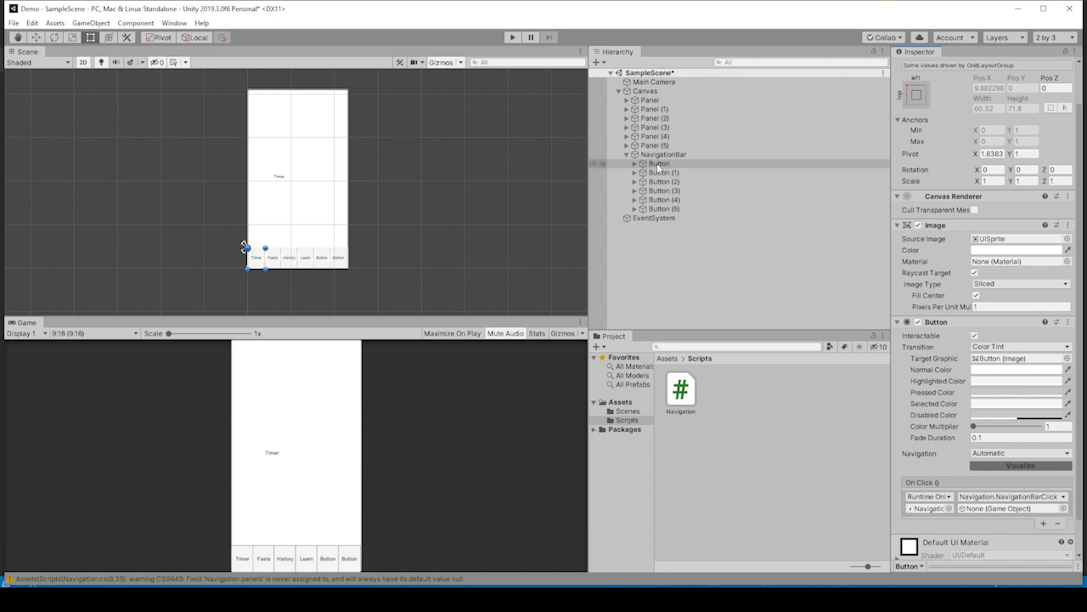
drag(649, 99, 982, 510)
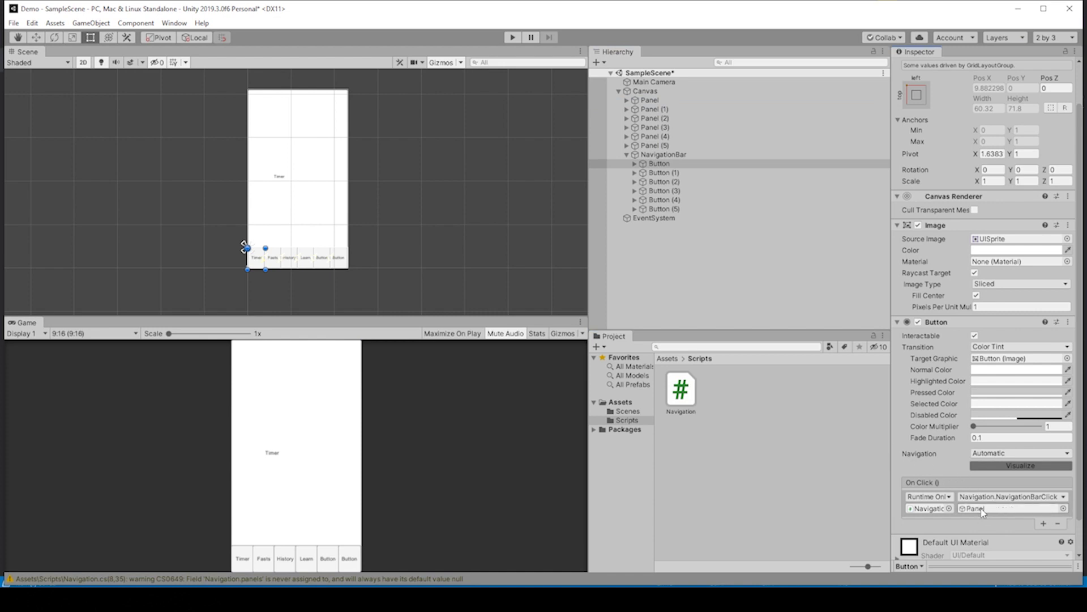
Set the On Click function of Button (1) to NavigationBarClick (GameObject) with Panel (1) as its argument.
click(666, 173)
click(997, 497)
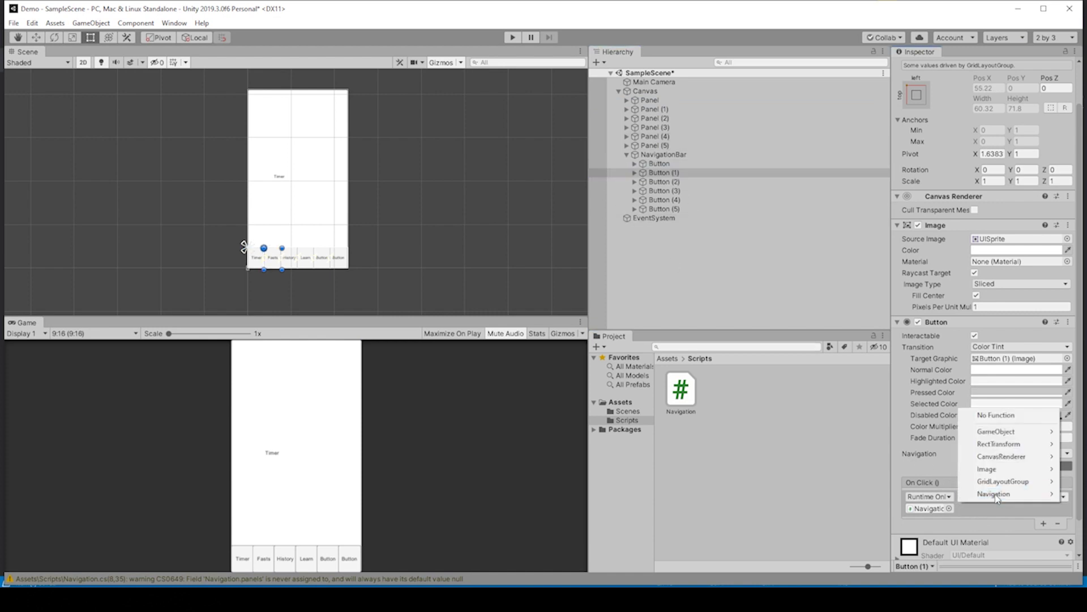
mouse_move(996, 497)
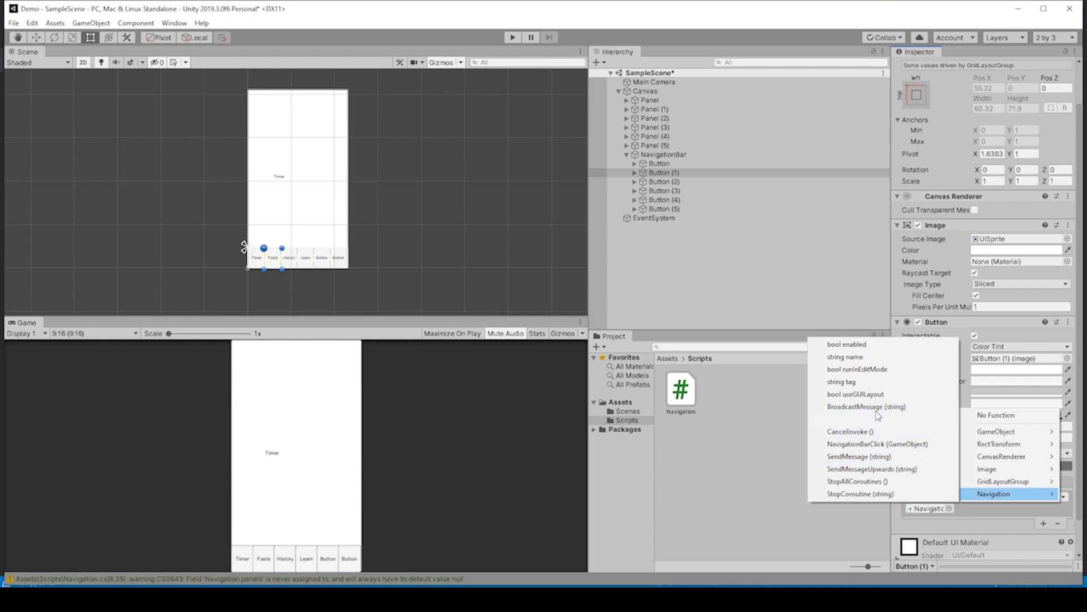
click(878, 444)
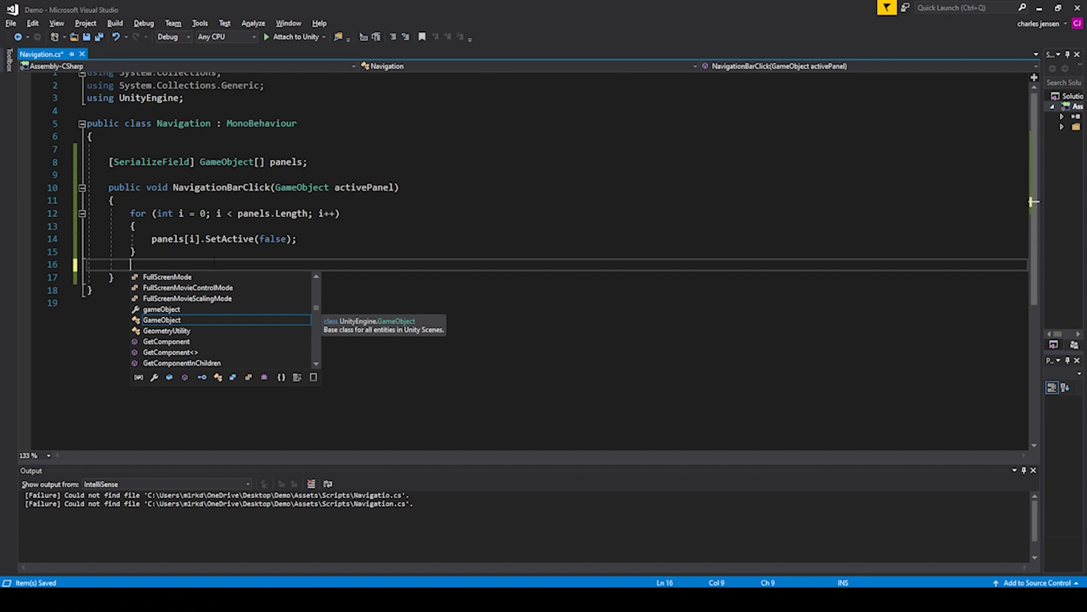
In Visual Studio, add activePanel.SetActive(true); after the for loop in NavigationBarClick and save the script.
text(ac)
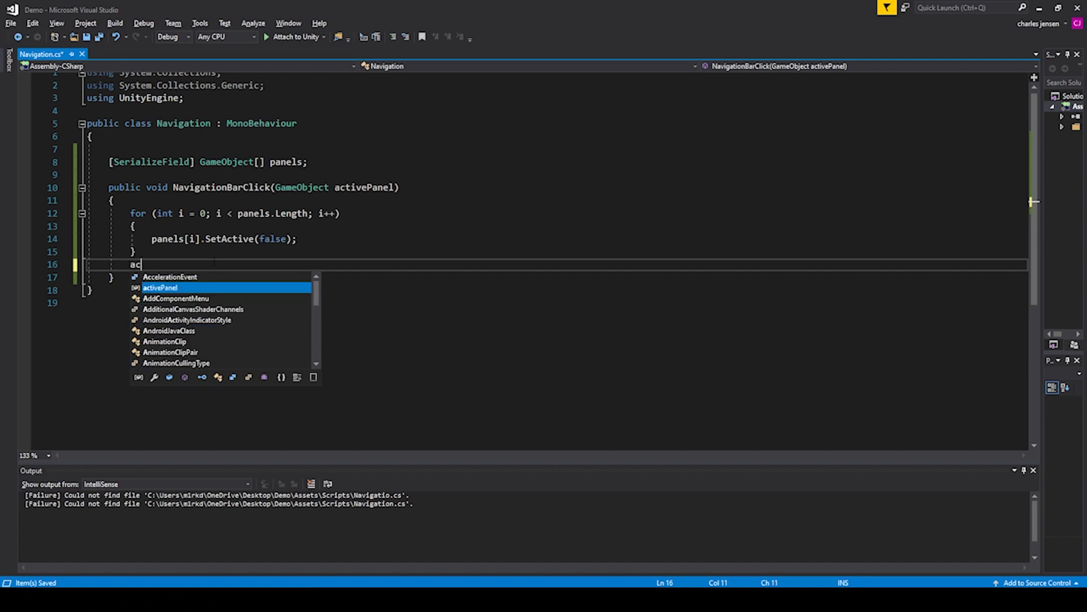
text(tivePanel.set)
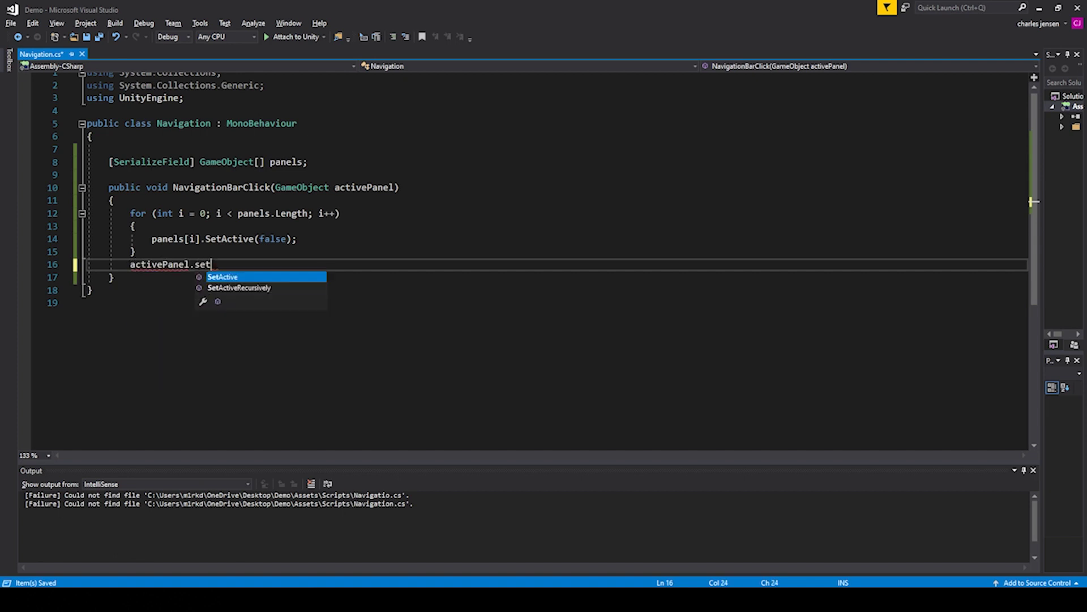
text((tur)
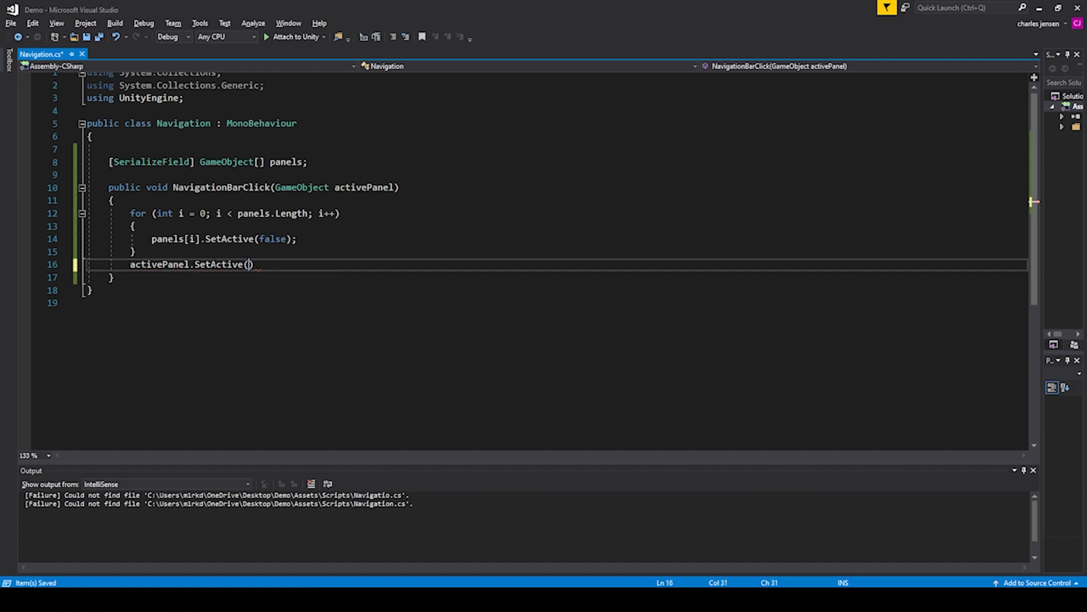
key(BackSpace)
key(BackSpace)
key(BackSpace)
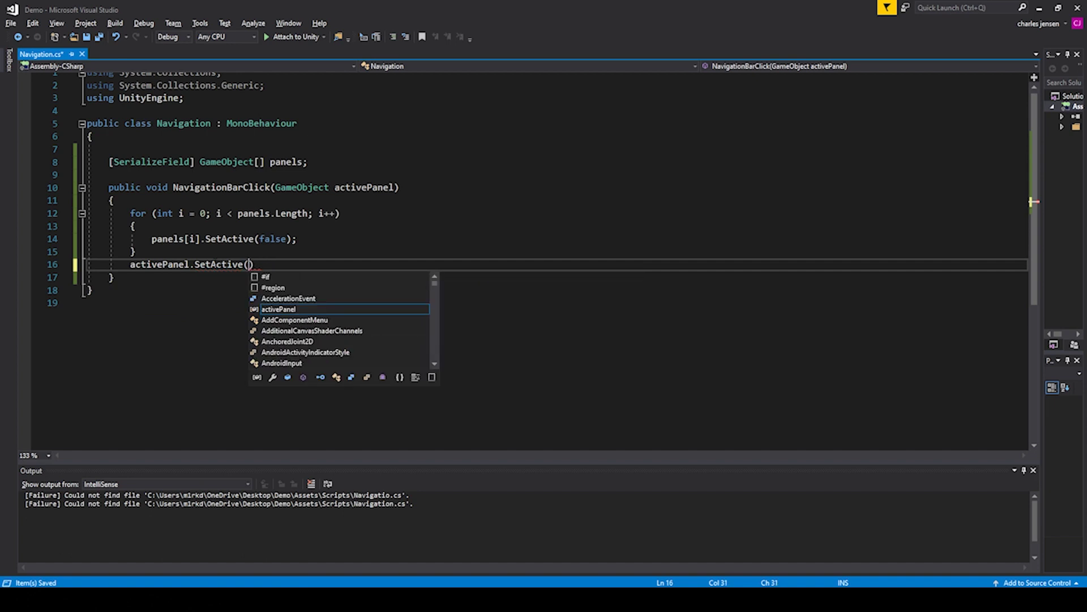
text(true);)
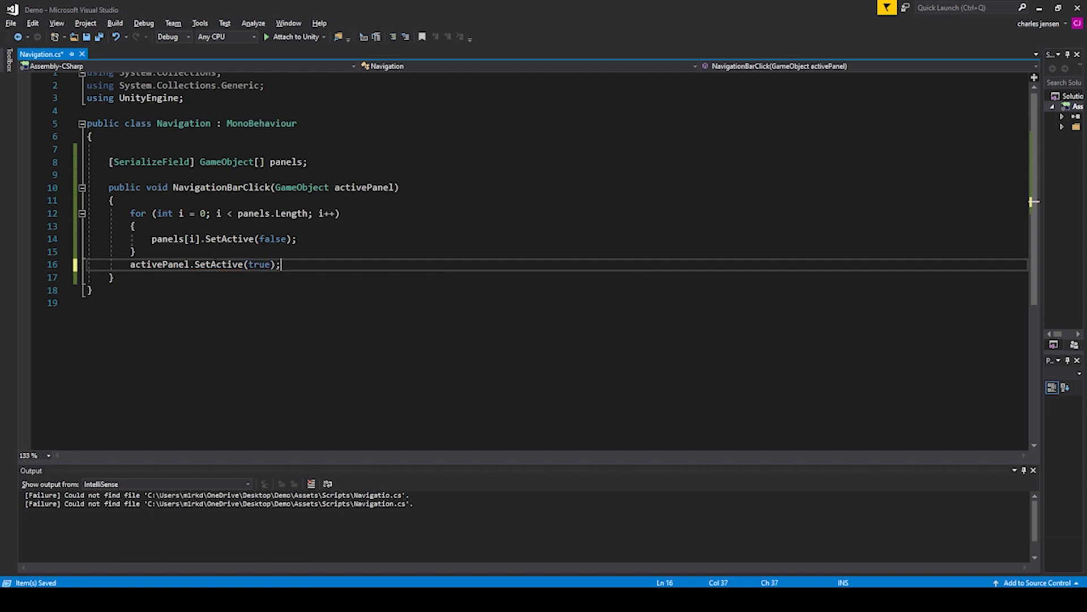
key(ctrl+s)
Switch to Unity, add an On Click event to Button (2) that calls NavigationBar's NavigationBarClick with Panel (2), and save the scene.
key(alt+Tab)
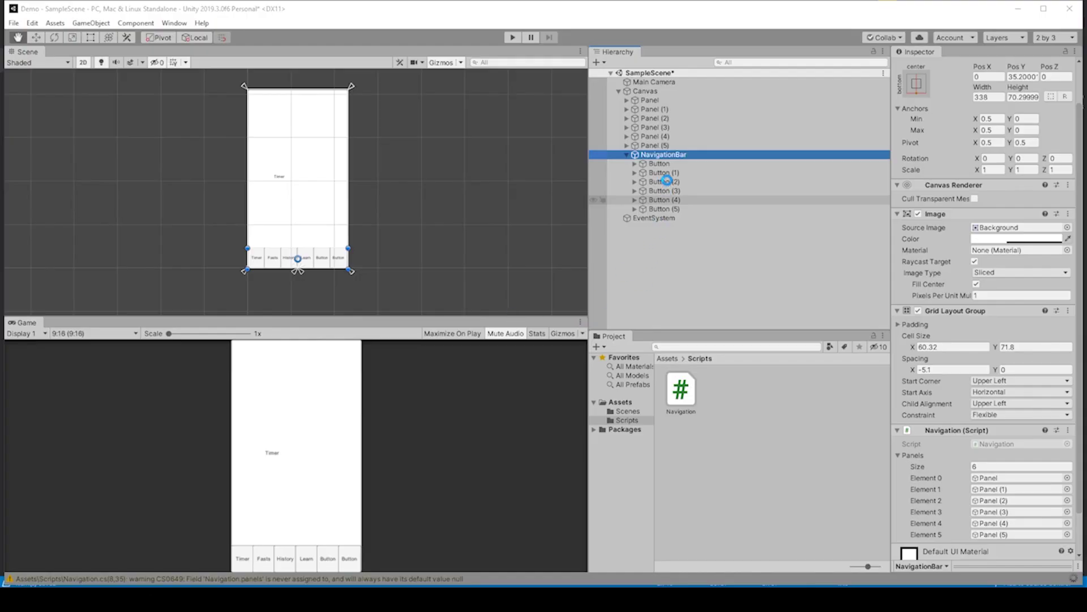
click(667, 172)
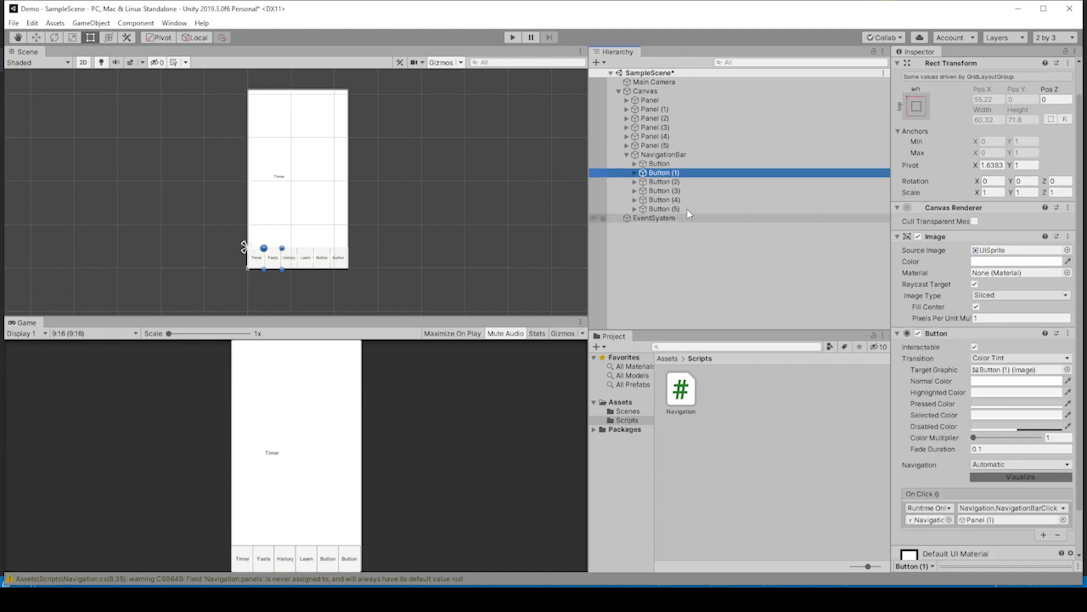
click(676, 183)
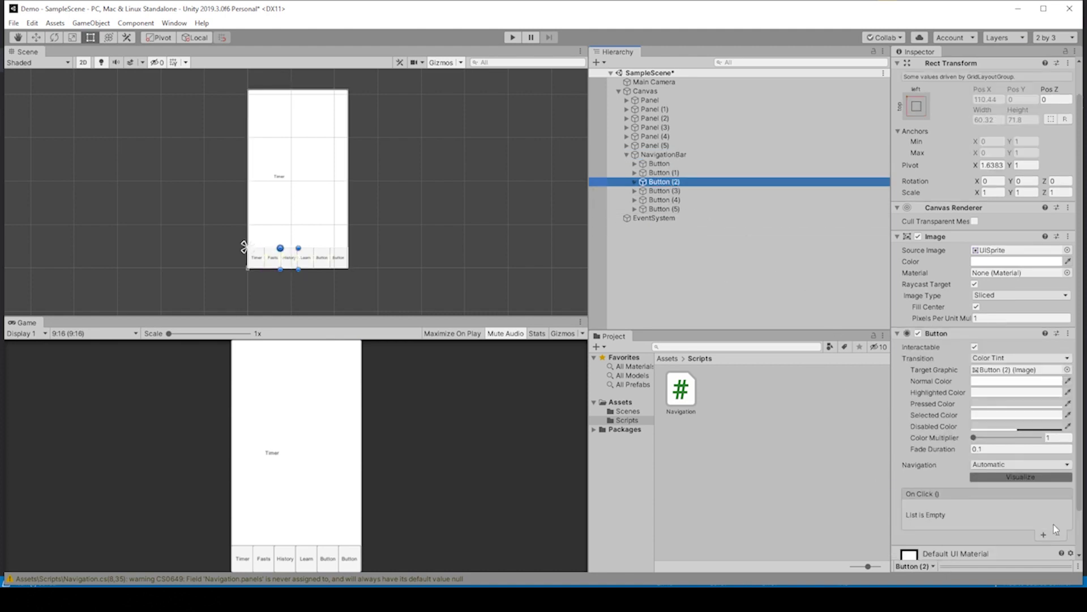
click(1043, 534)
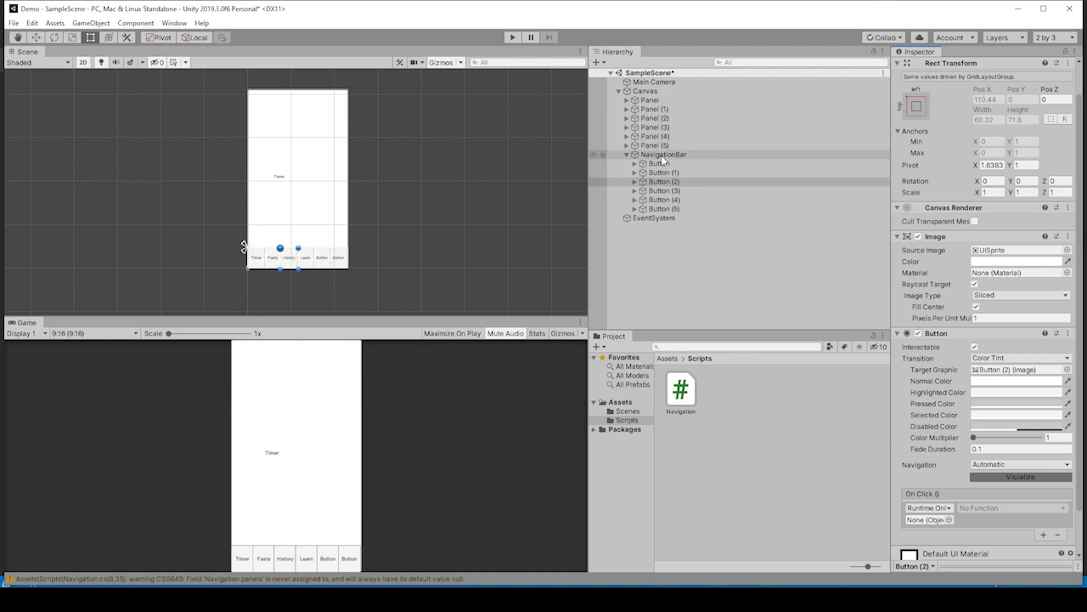
drag(663, 154, 929, 520)
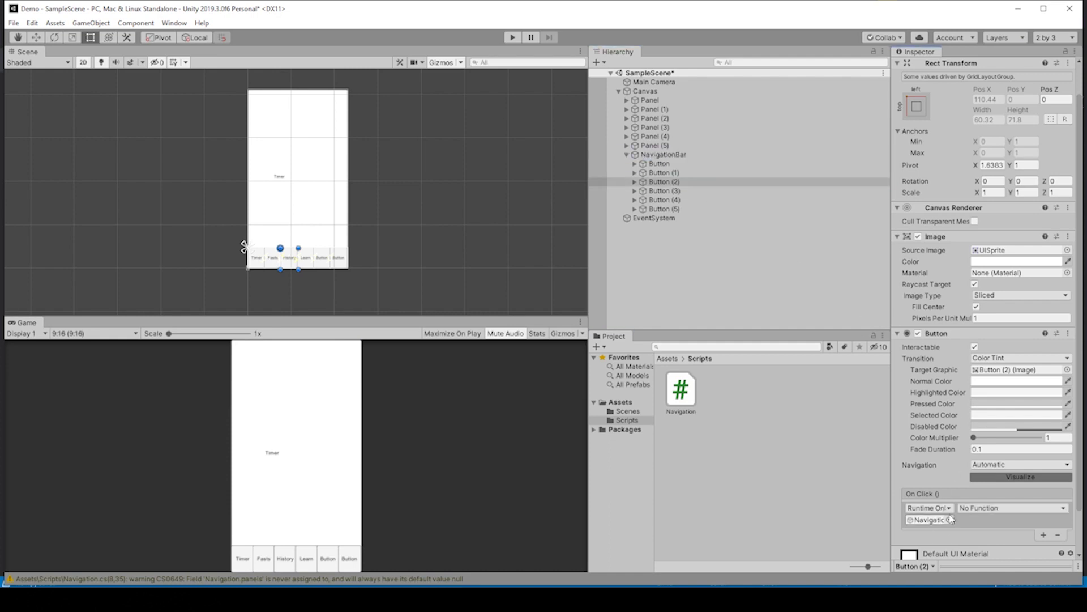
click(997, 508)
mouse_move(997, 505)
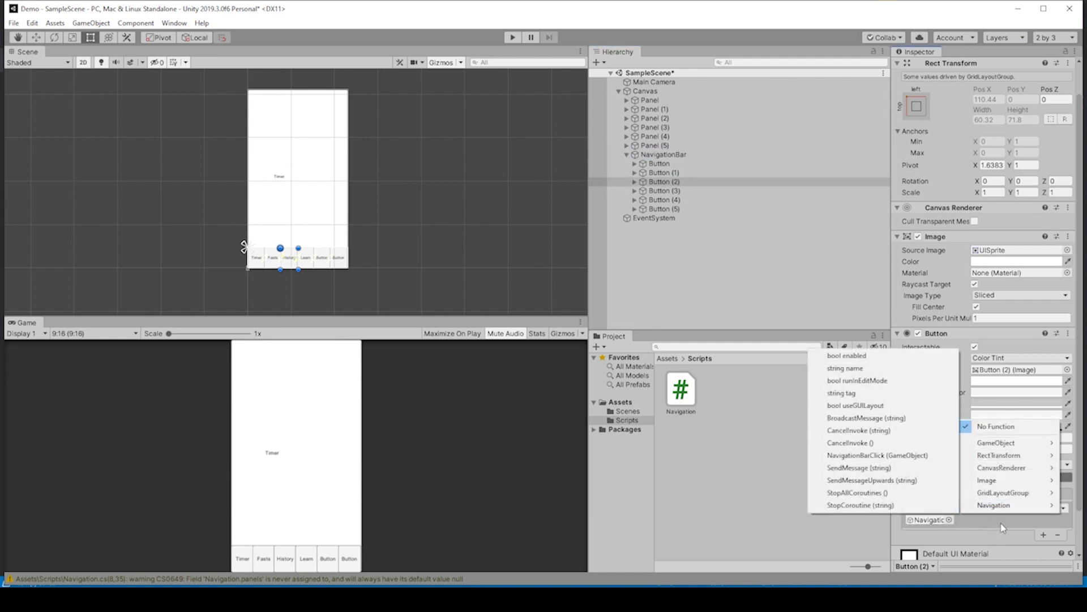
click(885, 455)
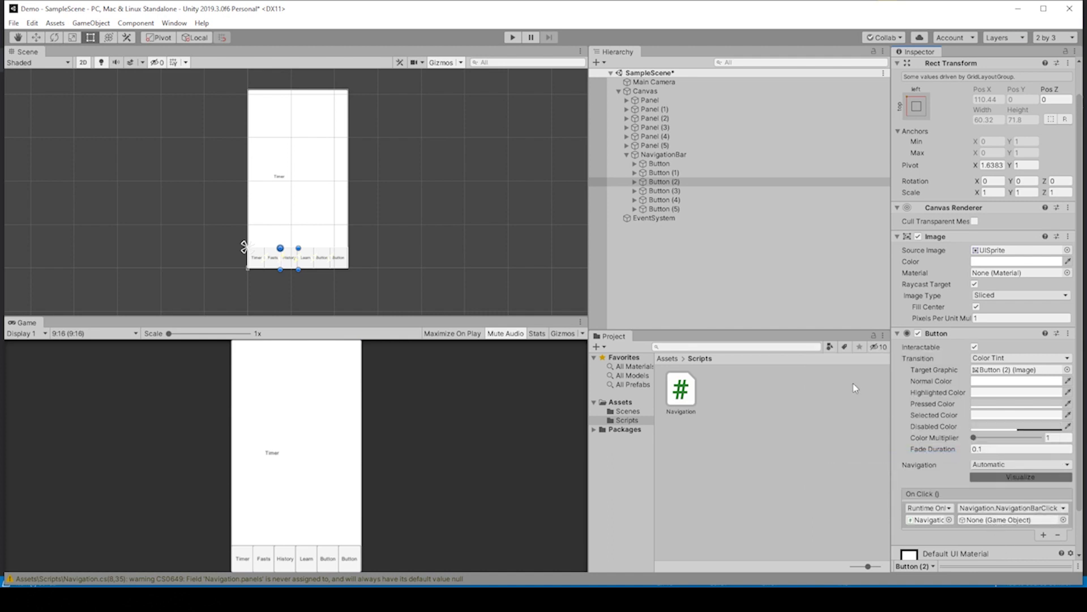
drag(664, 122, 1006, 519)
key(ctrl+s)
Run the scene and test panel switching with the first four navigation bar buttons, from Timer to Learn.
click(512, 37)
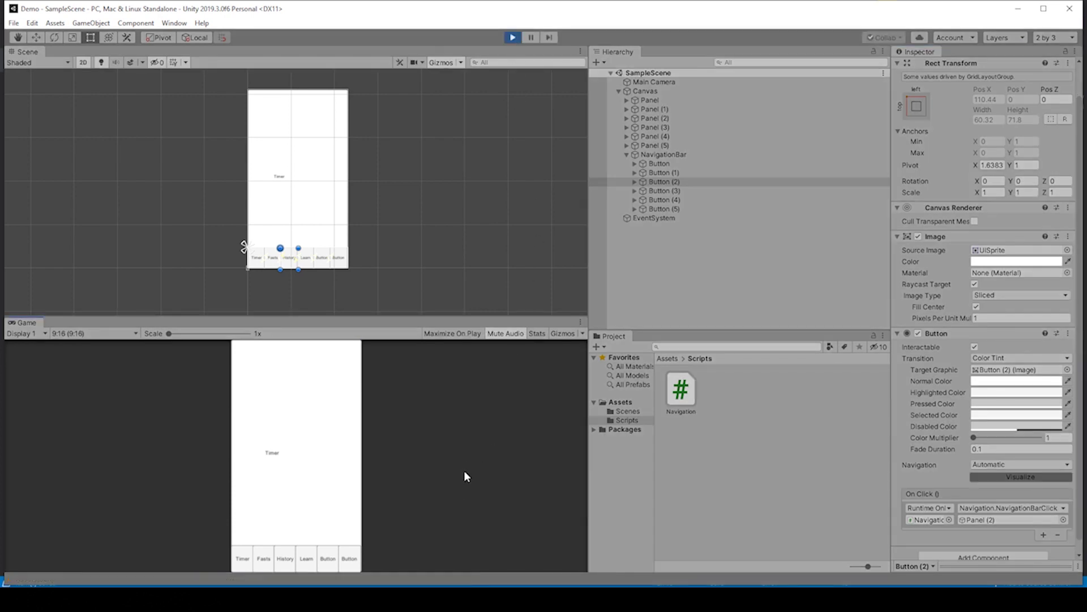
click(247, 562)
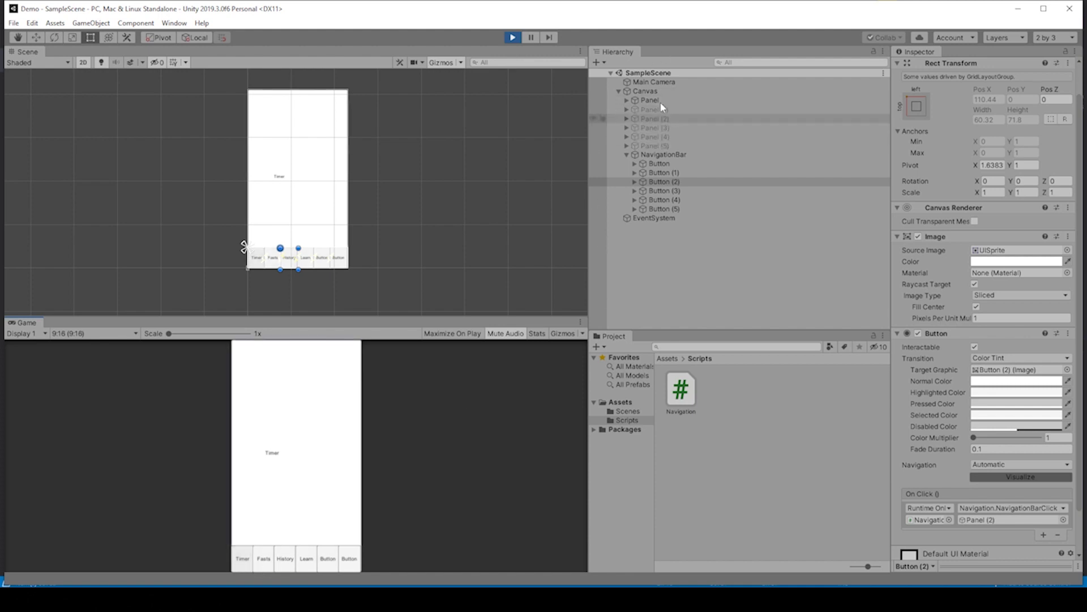
click(264, 559)
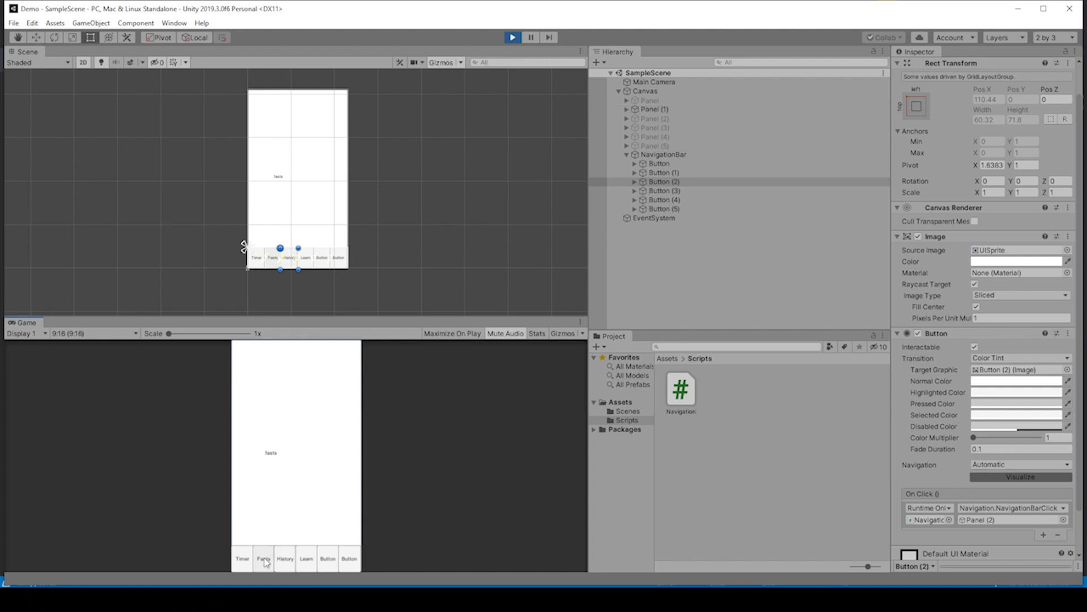
click(285, 559)
click(306, 559)
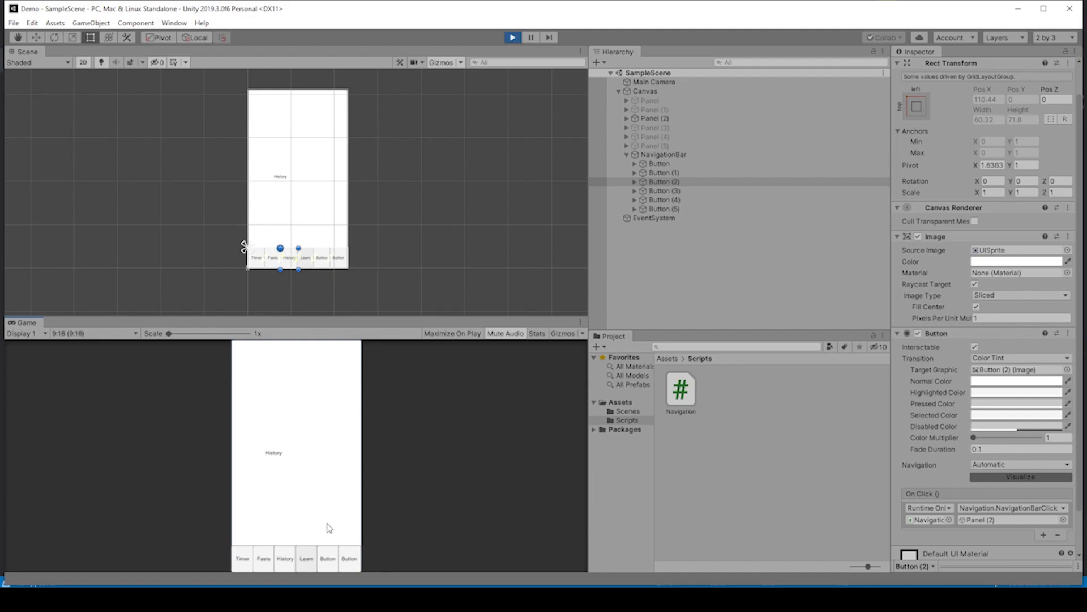
Add an On Click event to Button (3) with NavigationBar as its target object.
key(alt+Tab)
click(702, 191)
click(1043, 534)
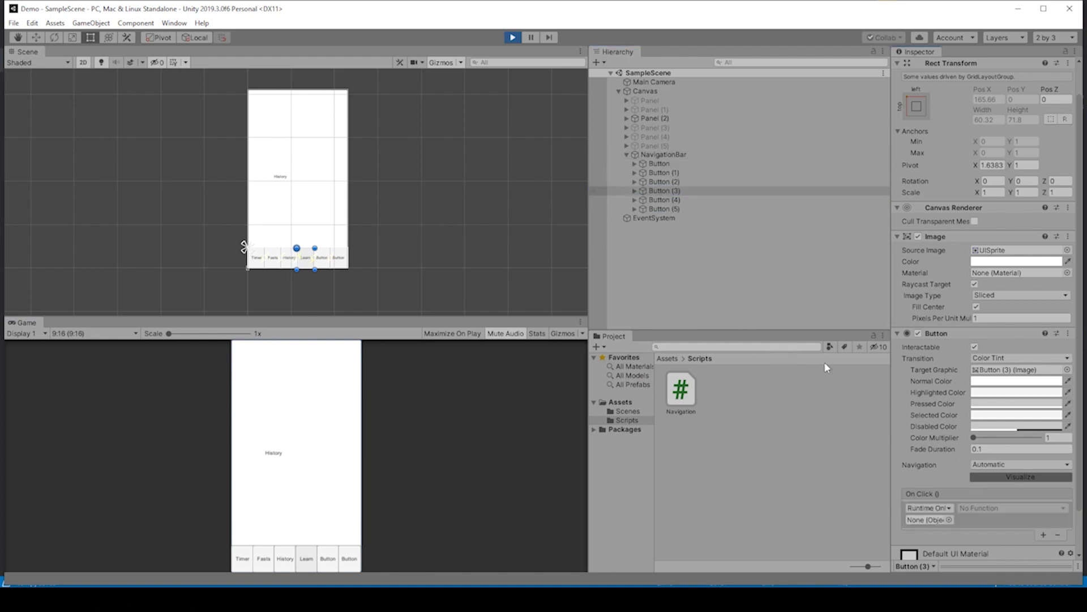
drag(659, 154, 932, 521)
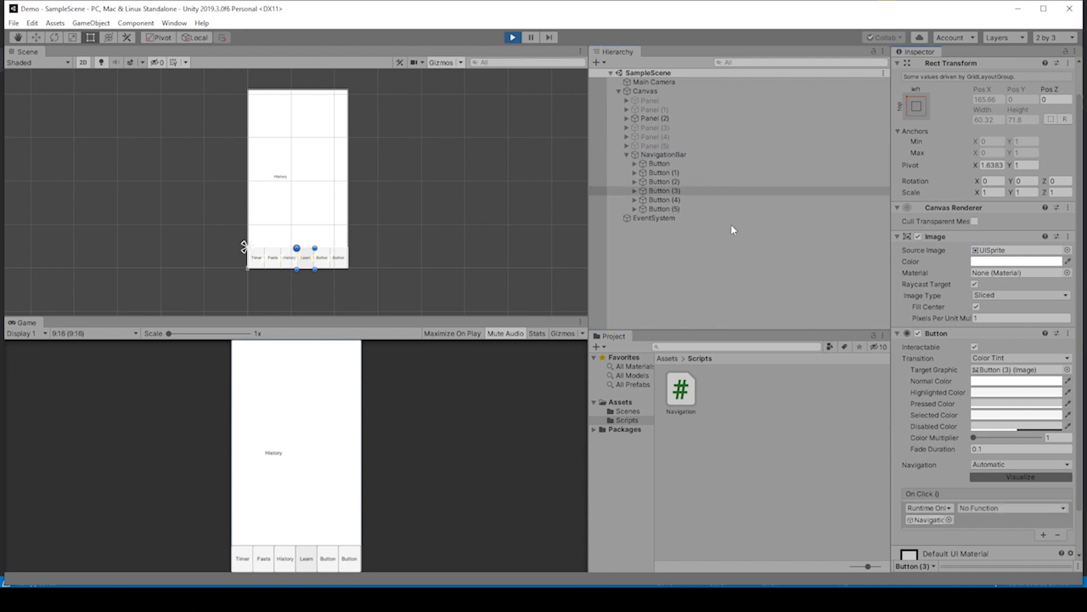
click(664, 154)
click(664, 190)
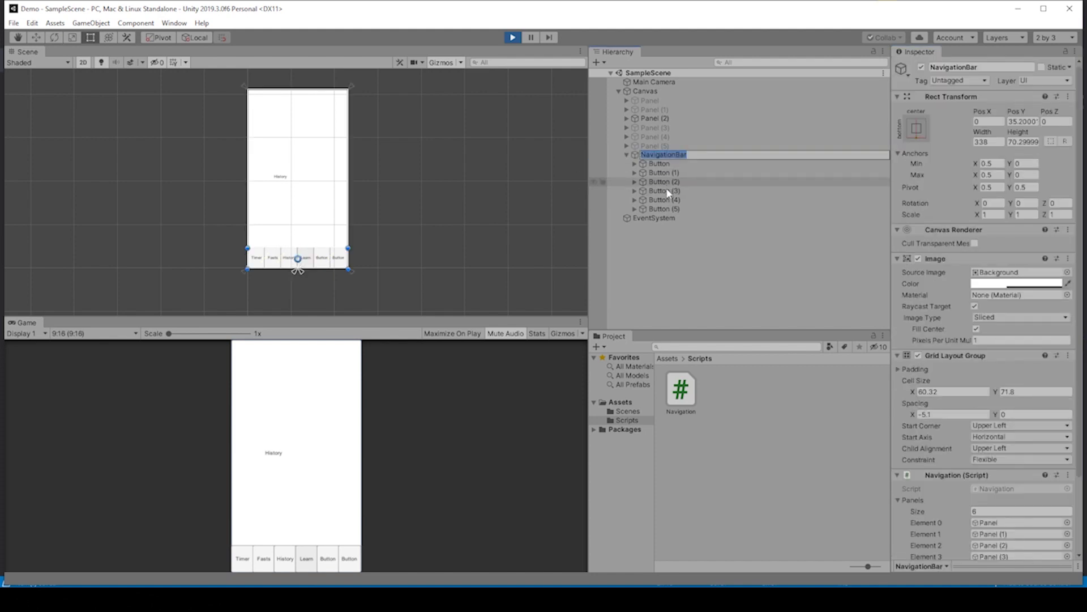
Set the On Click function of Button (3) to Navigation.NavigationBarClick with Panel (3) as its argument.
click(1007, 542)
mouse_move(1002, 542)
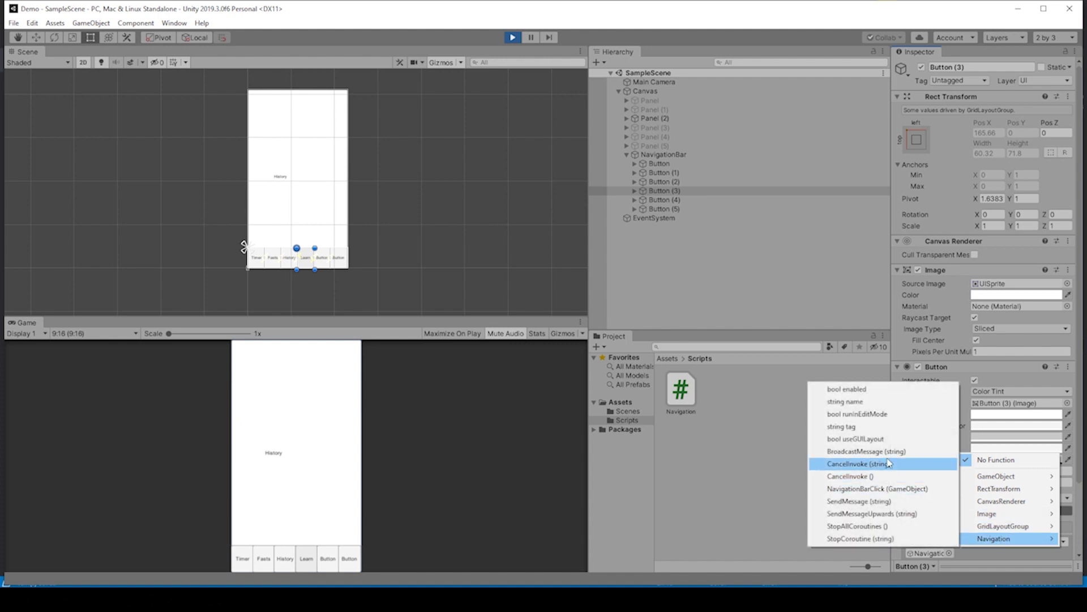
click(894, 488)
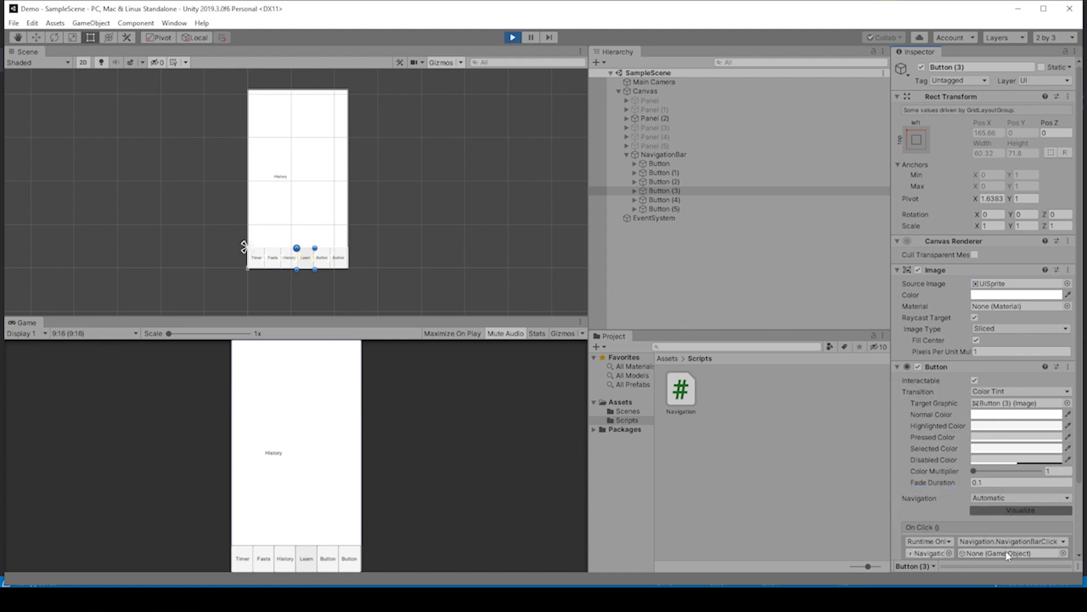
click(1063, 552)
click(1063, 541)
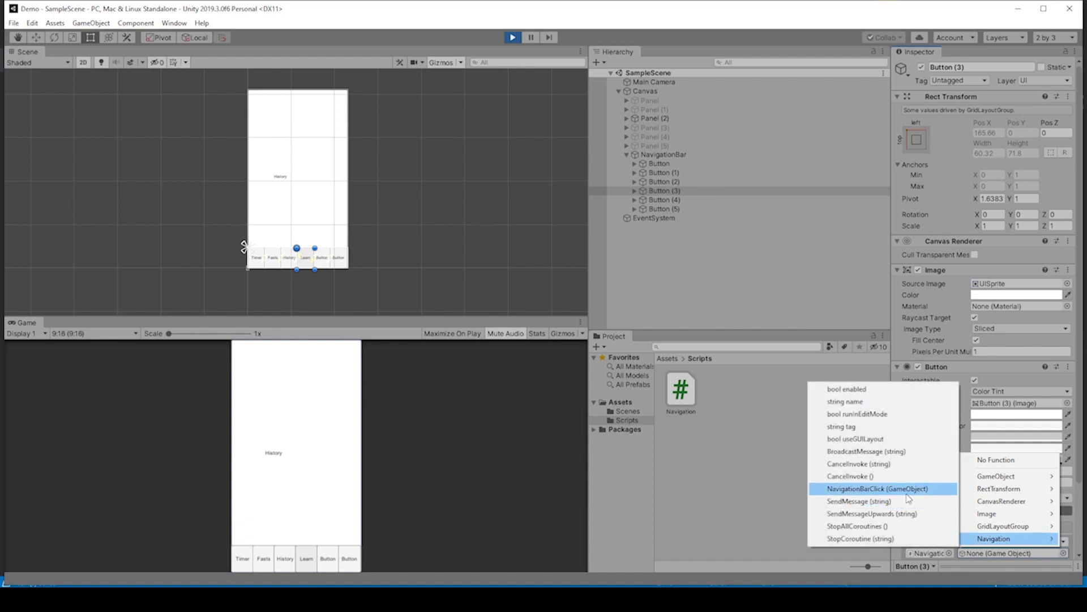
click(906, 490)
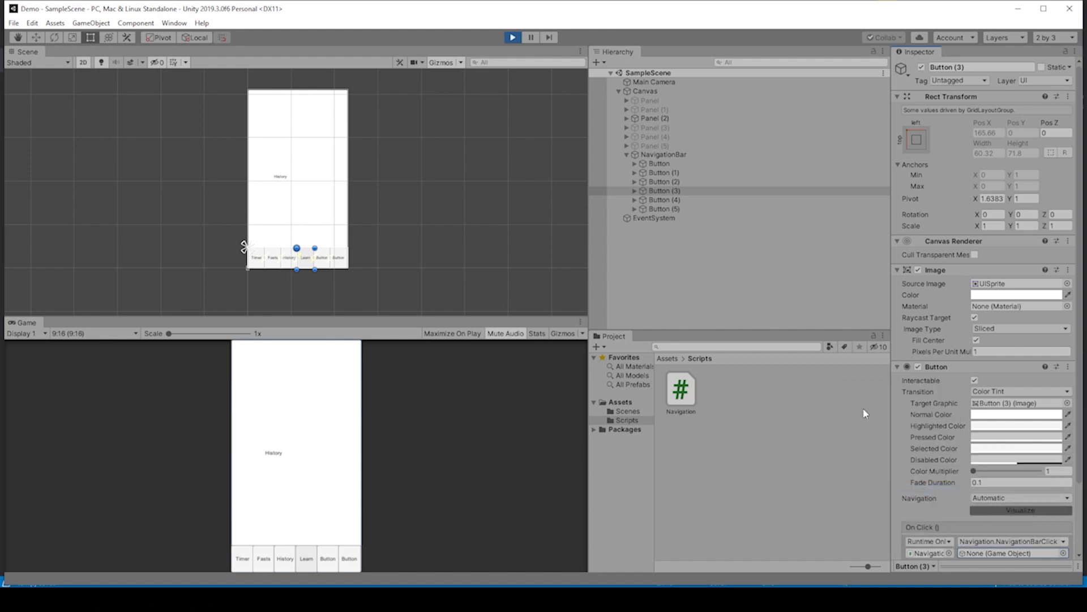
drag(664, 134, 991, 521)
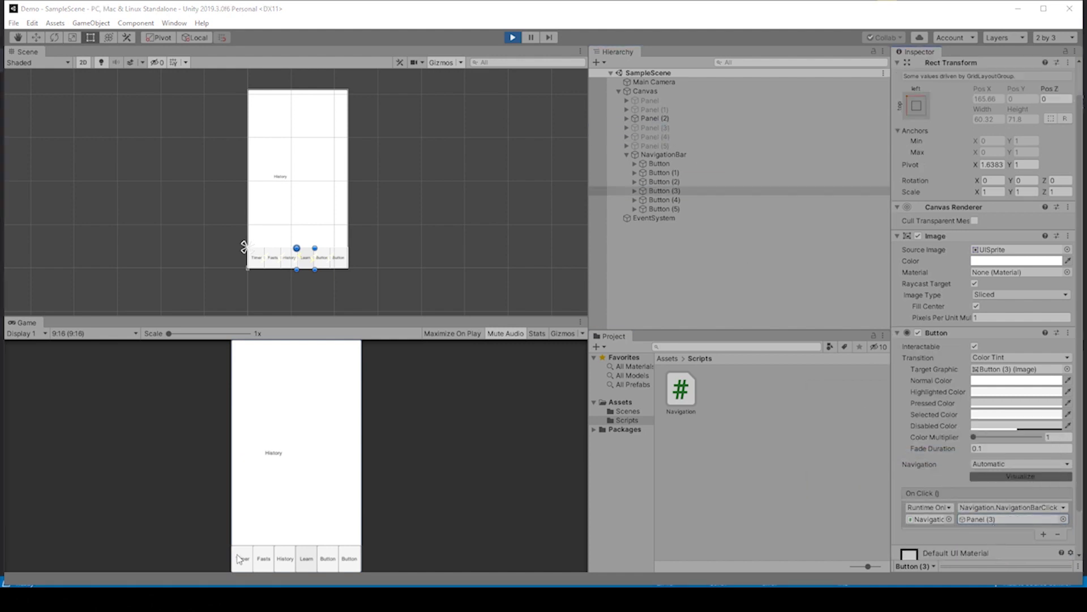